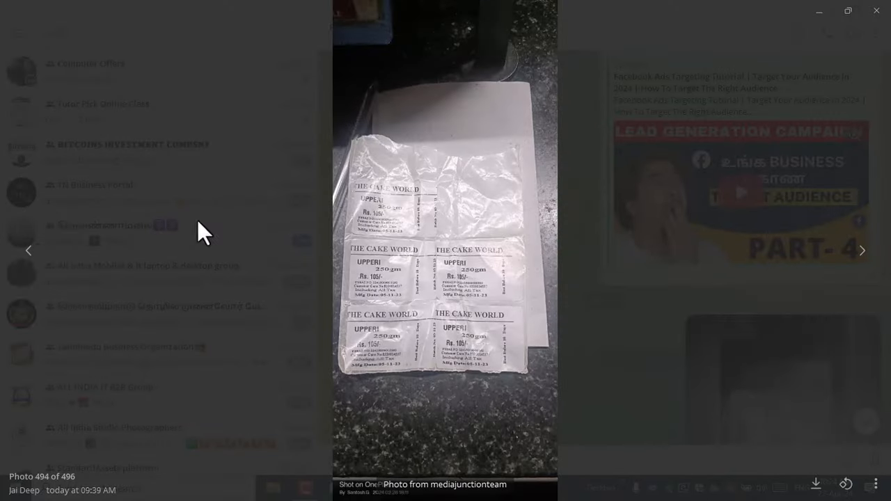
- Go back to the invoice photo, zoom in and inspect its header and product rows
click(32, 259)
click(32, 259)
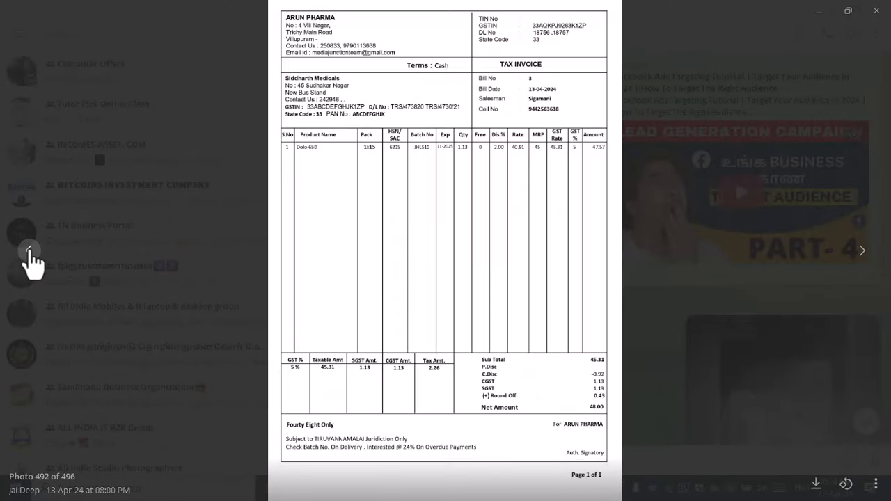
key(ctrl+plus)
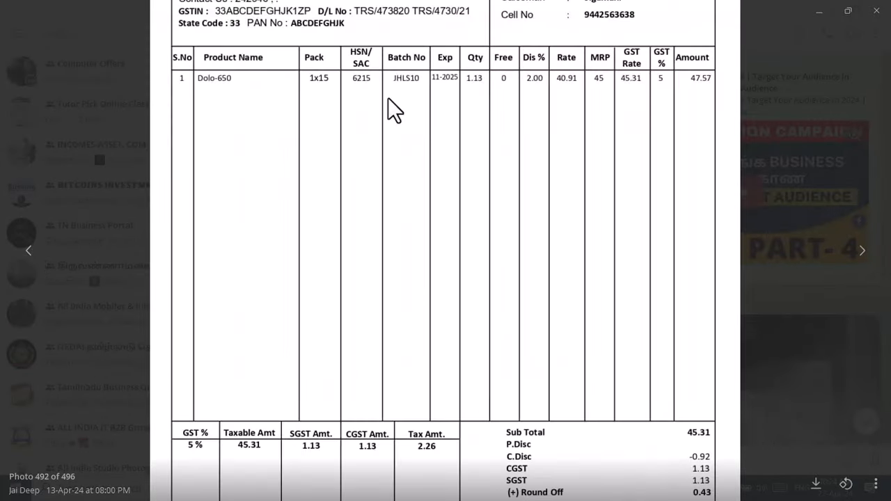
drag(387, 100, 388, 220)
drag(392, 141, 393, 247)
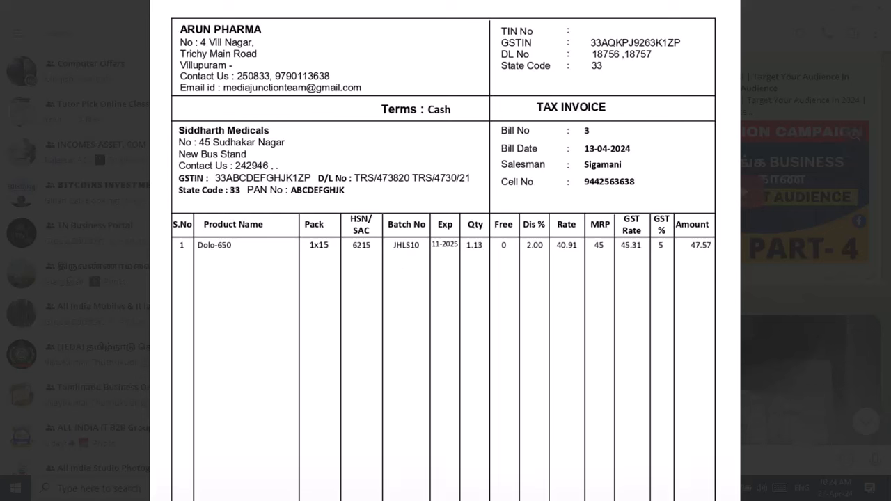
click(479, 156)
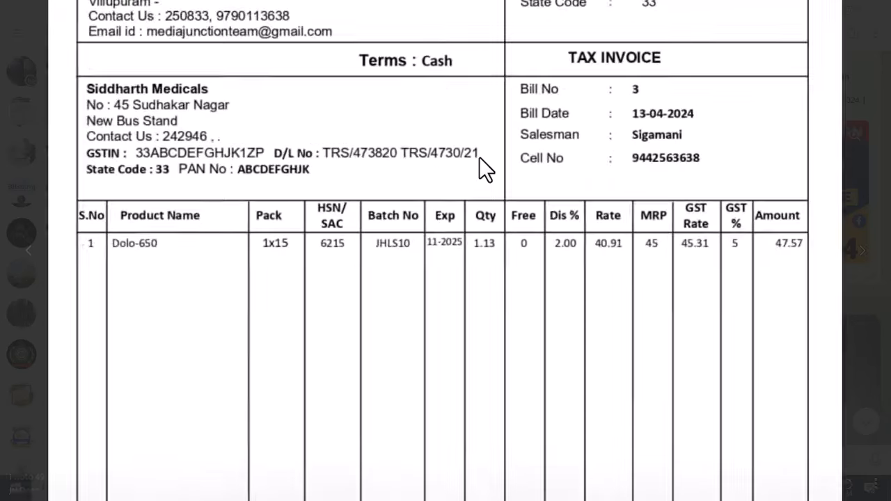
click(479, 115)
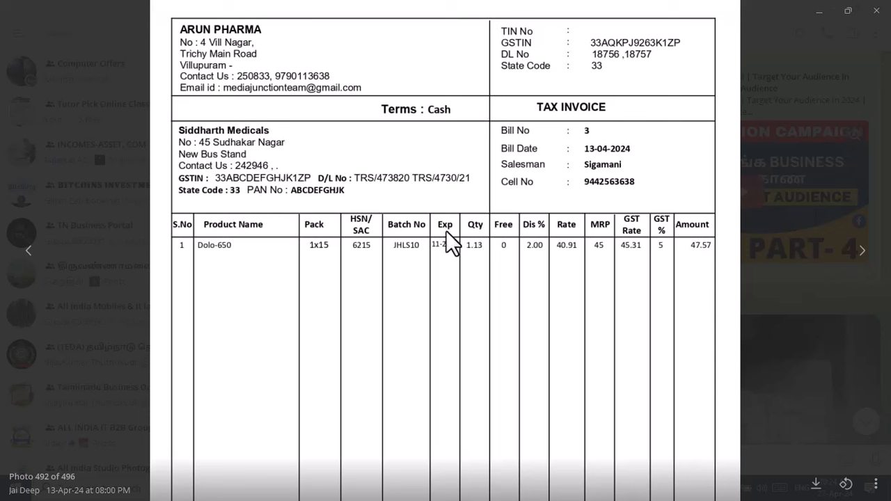
- Pan through the invoice totals, tax rows and footer, then back to the header
drag(474, 384, 496, 227)
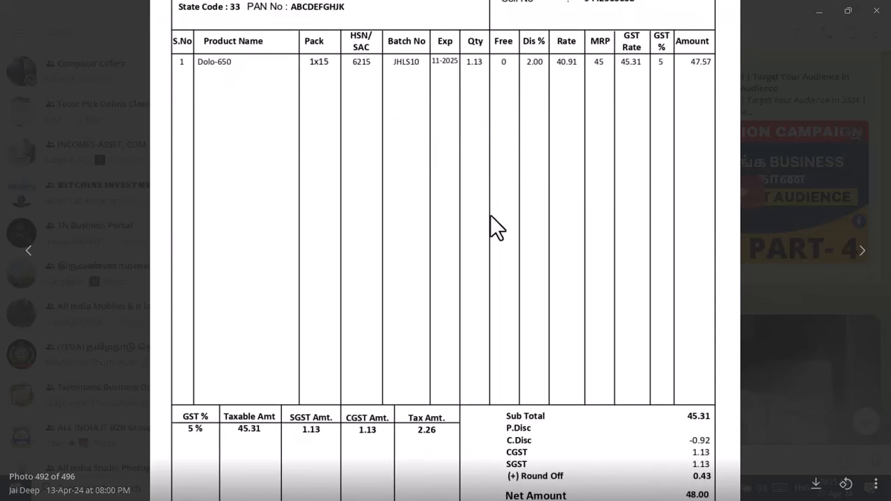
drag(487, 348, 490, 214)
drag(493, 321, 489, 260)
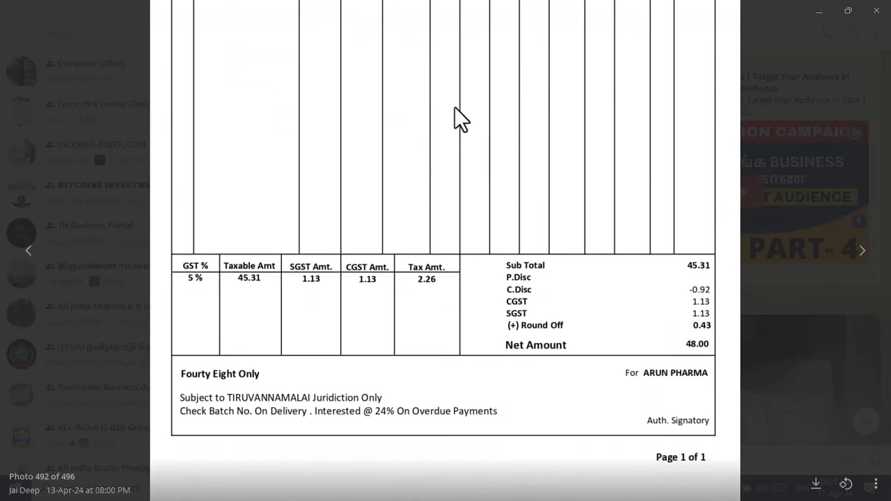
drag(459, 118, 480, 265)
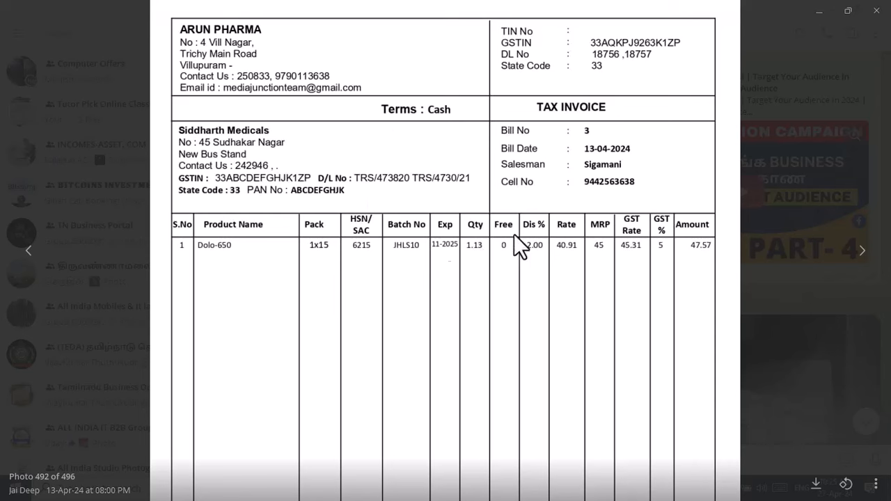
drag(389, 352, 394, 149)
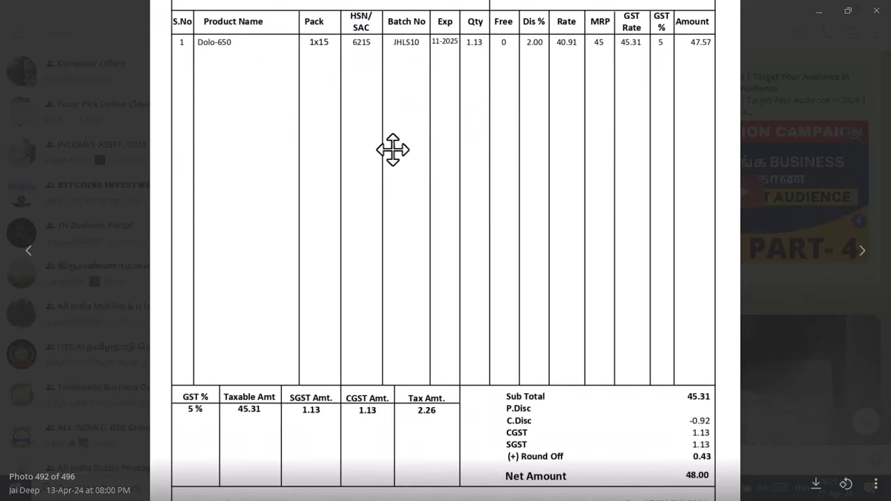
drag(428, 294, 440, 190)
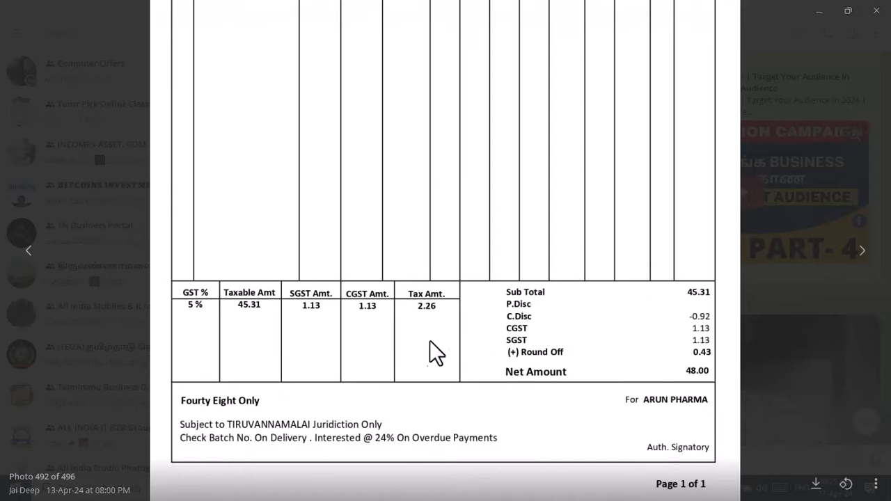
drag(460, 96, 455, 172)
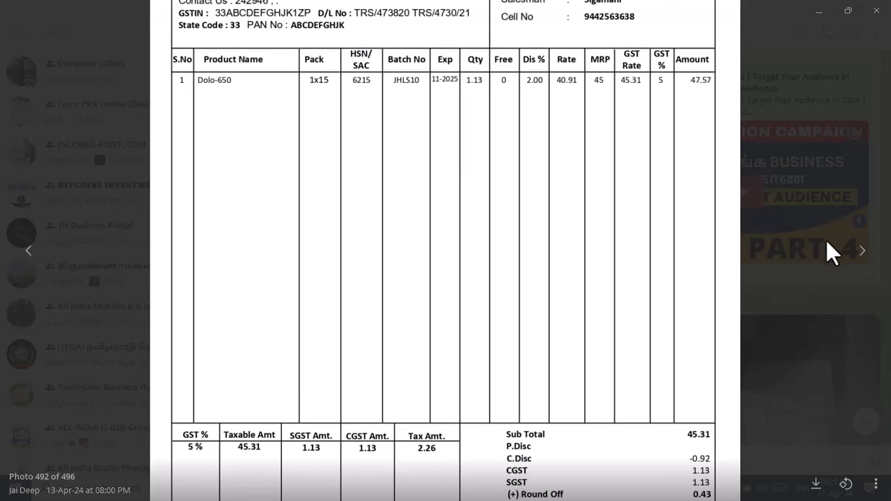
- Step through the cake-packet, chips-packet and tape-measured label photos
click(866, 253)
click(866, 253)
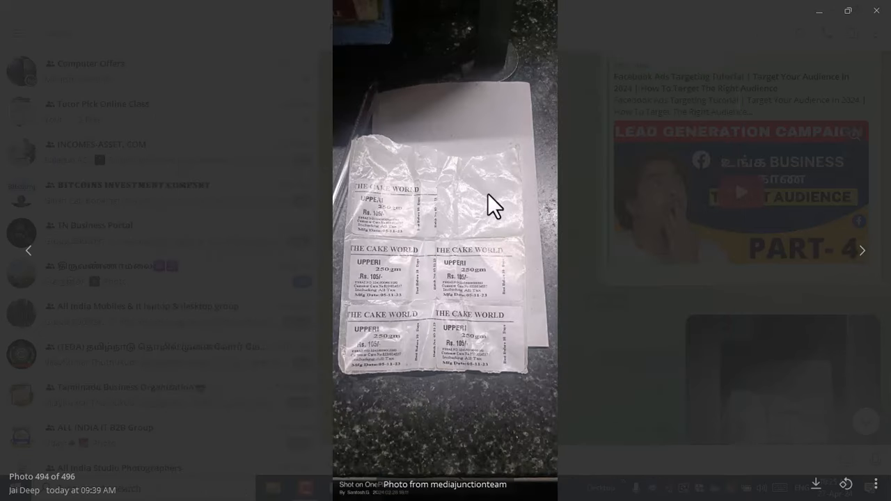
scroll(491, 194, up, 4)
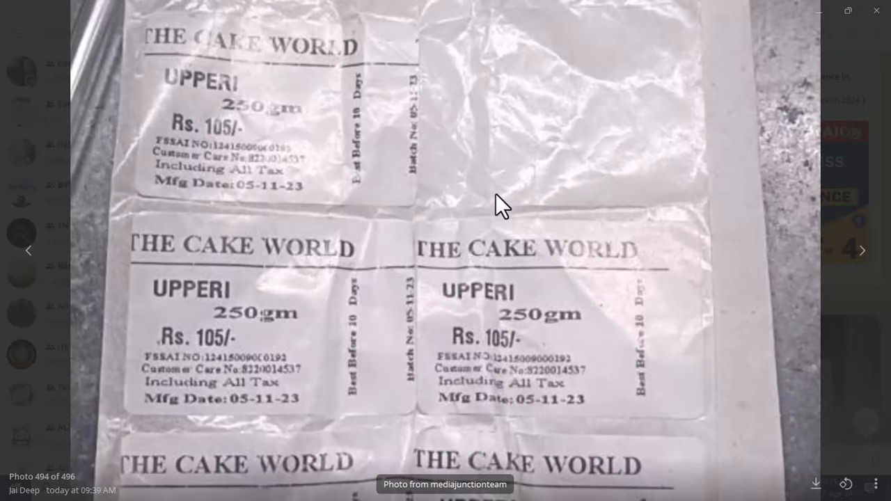
scroll(496, 193, down, 4)
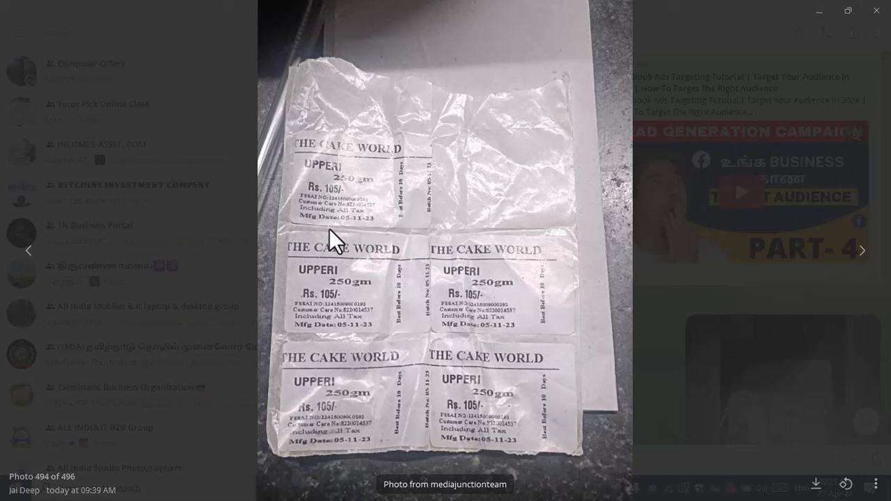
click(858, 259)
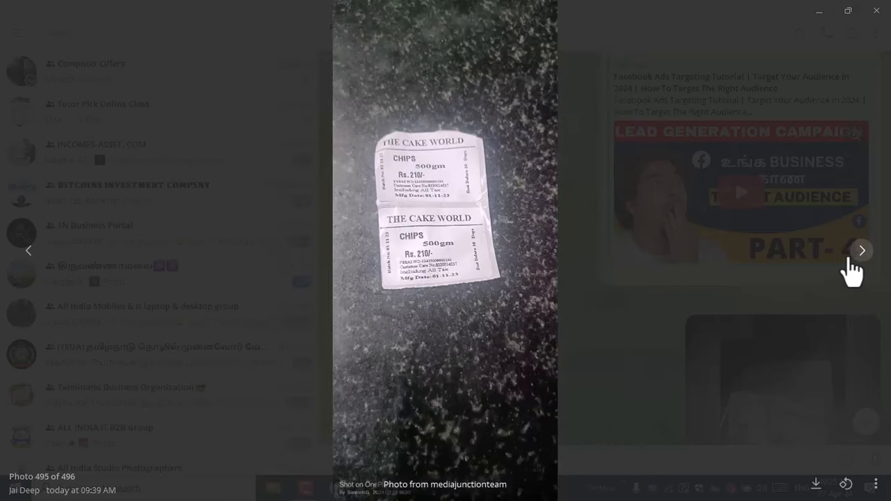
scroll(319, 246, up, 4)
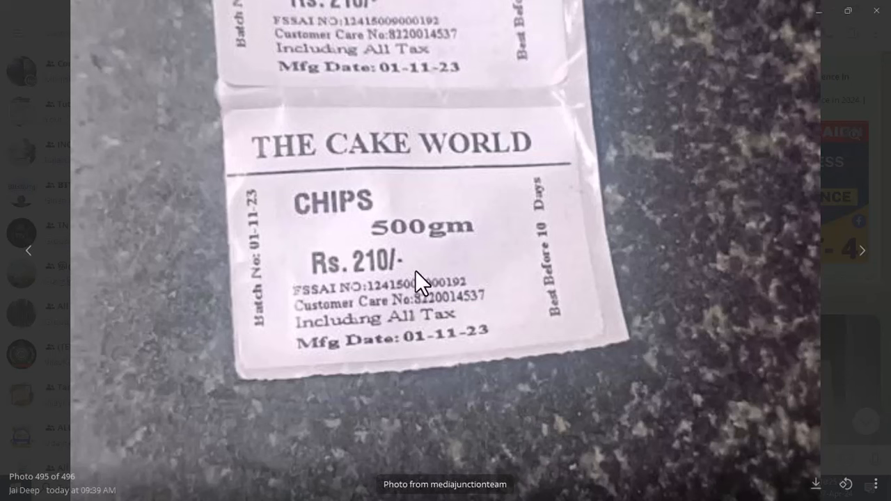
click(862, 251)
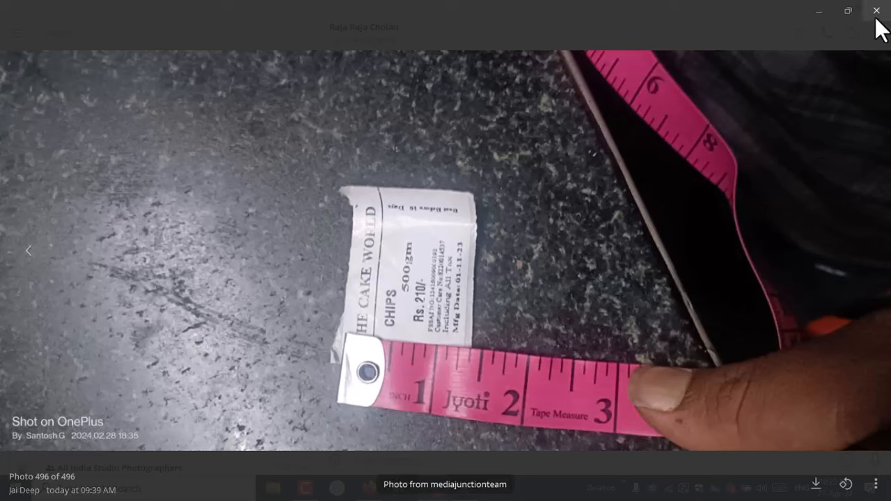
- Close the photo viewer, minimise Telegram and bring up Firefox's YouTube tab
click(876, 9)
click(830, 9)
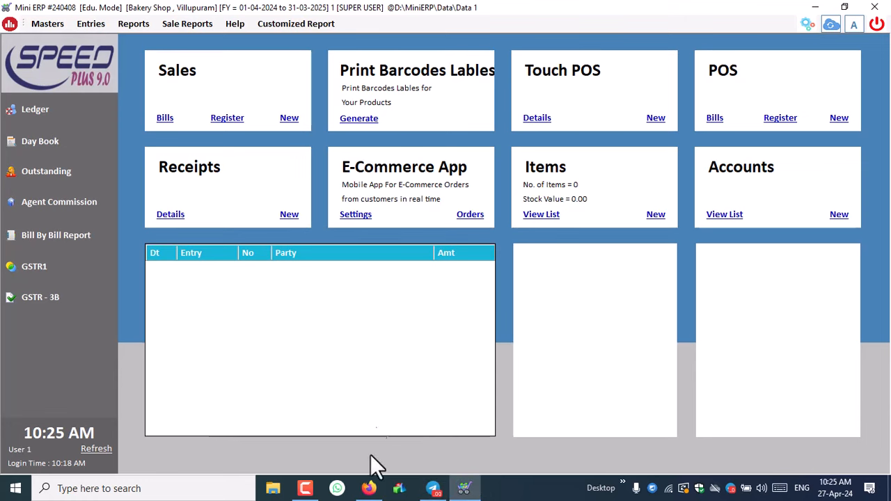
click(369, 488)
click(84, 21)
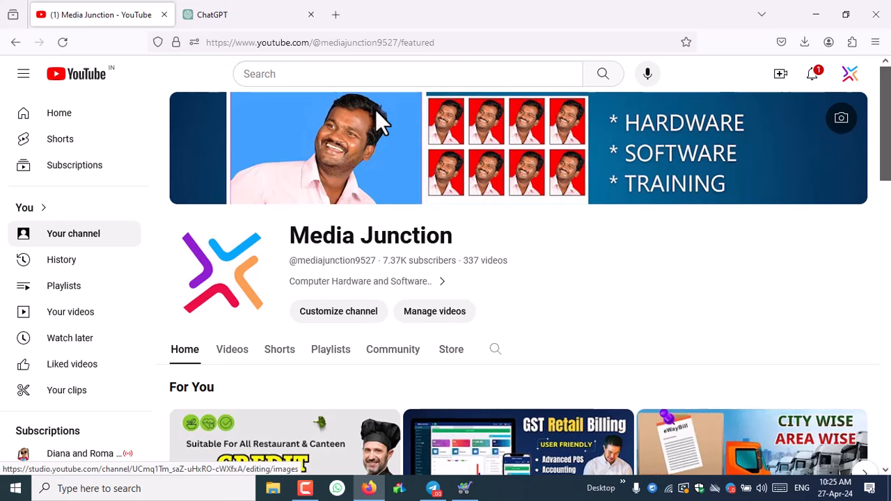
- Scroll up and down through the Media Junction channel page
scroll(465, 224, down, 2)
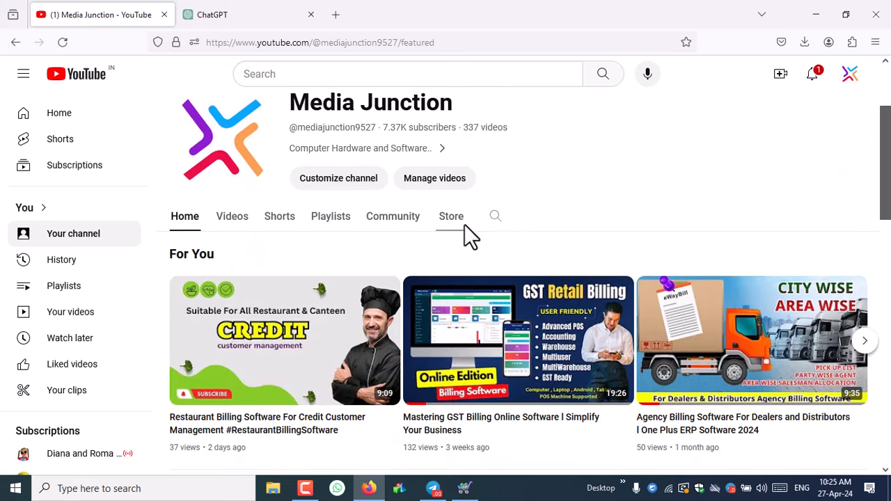
scroll(464, 224, down, 6)
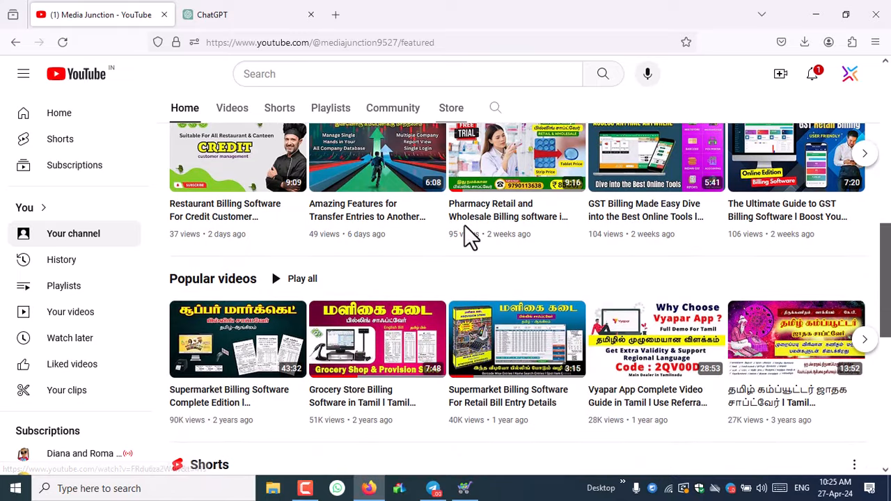
scroll(465, 226, down, 2)
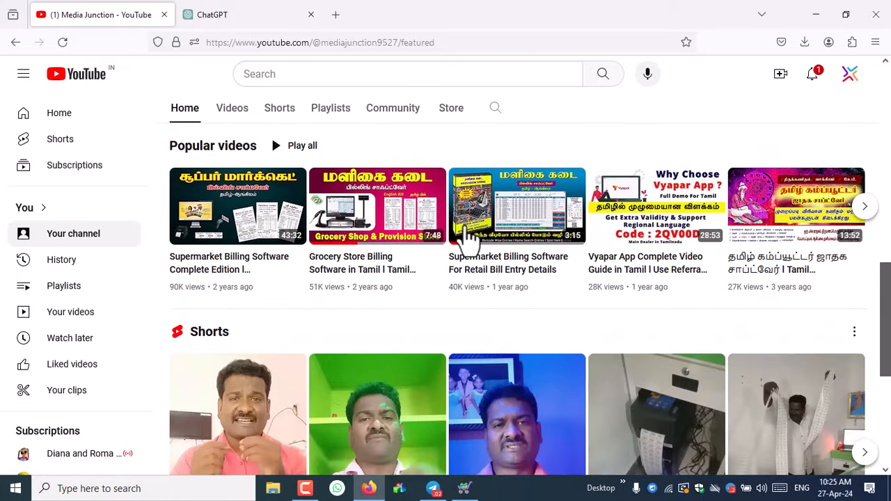
scroll(464, 236, up, 5)
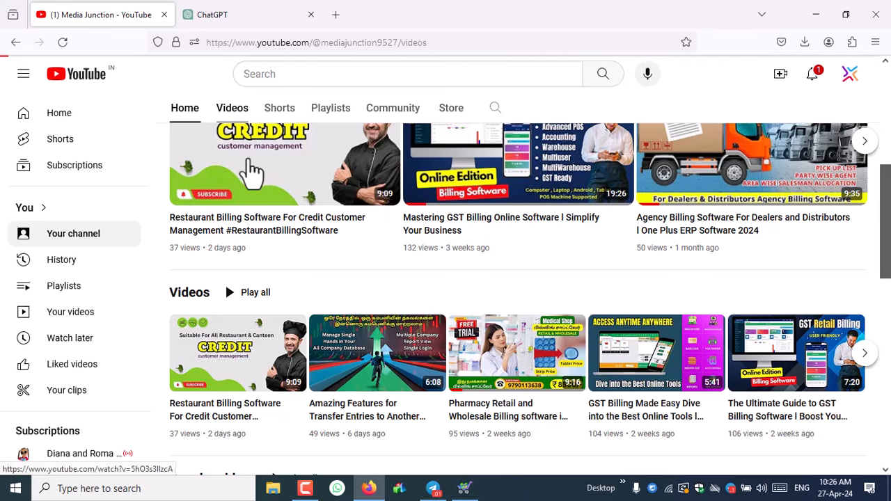
scroll(310, 203, up, 2)
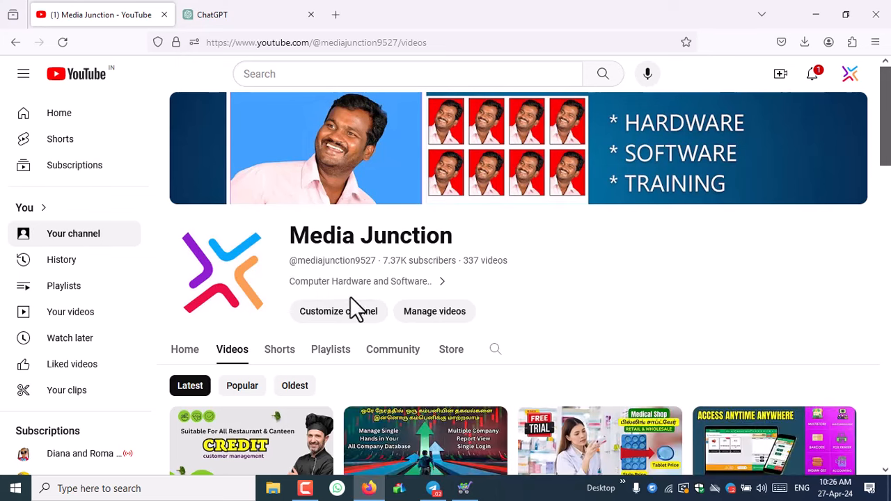
scroll(376, 322, down, 2)
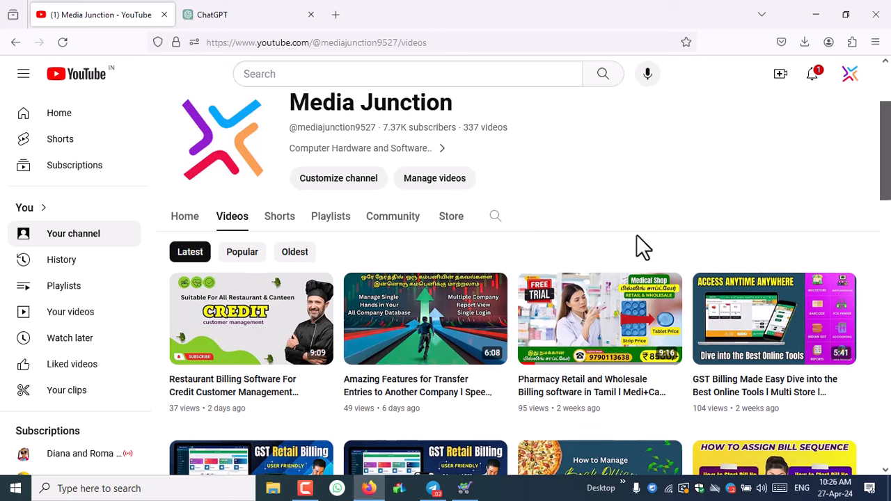
scroll(636, 236, down, 3)
scroll(532, 338, down, 3)
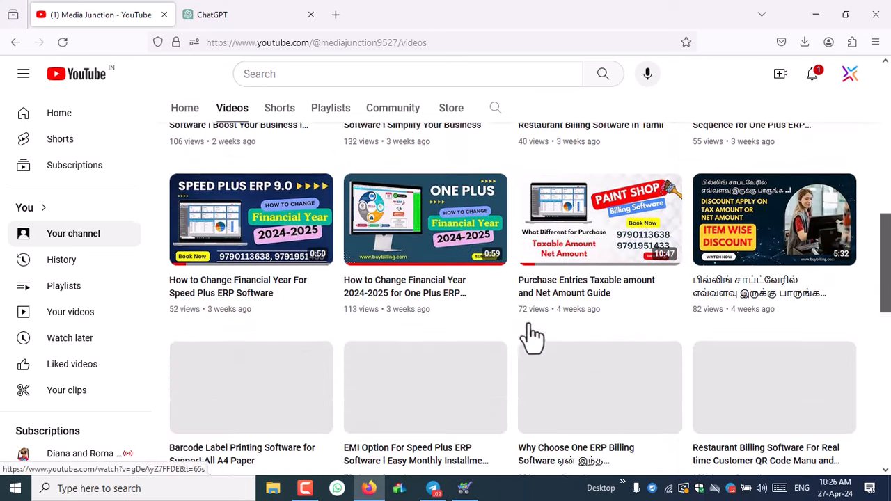
scroll(349, 313, down, 2)
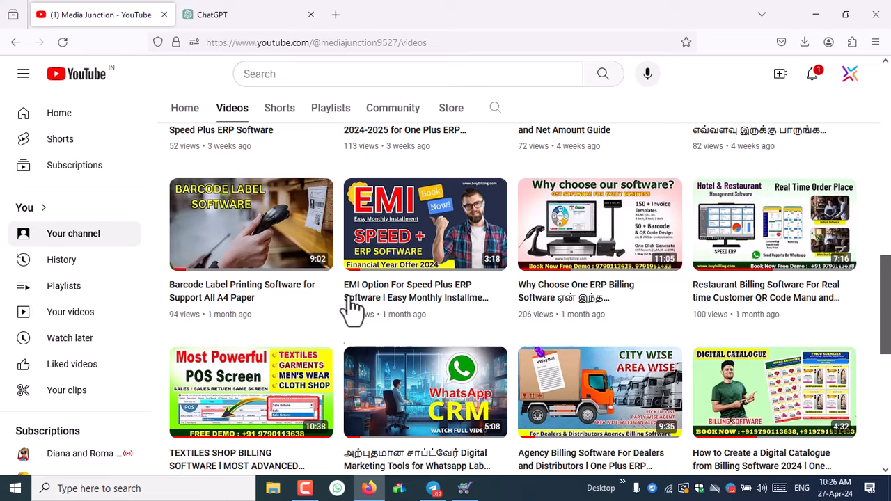
scroll(348, 312, down, 5)
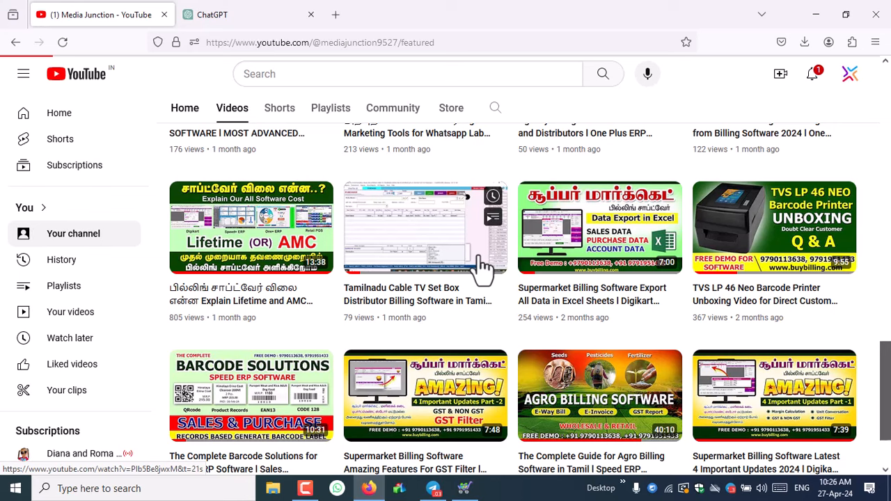
- Return to the channel's Home tab and scroll down to the Billing Complete Guide section
click(178, 117)
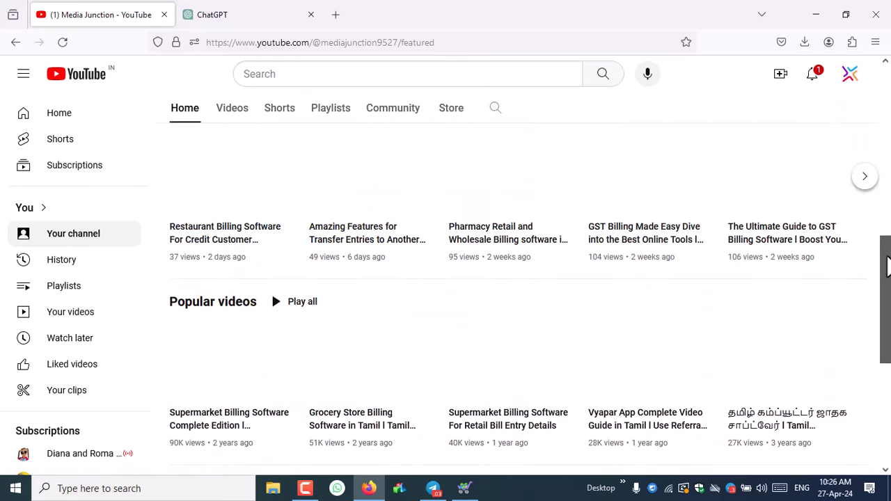
drag(882, 267, 883, 422)
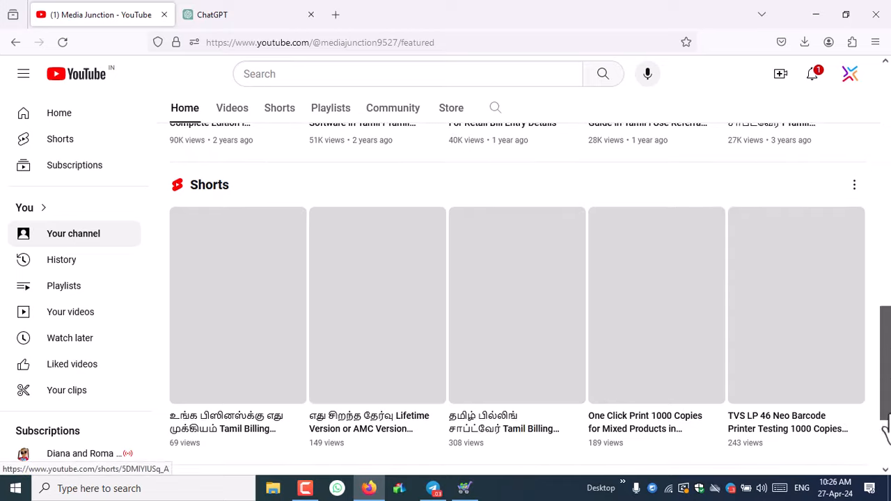
drag(887, 317, 884, 456)
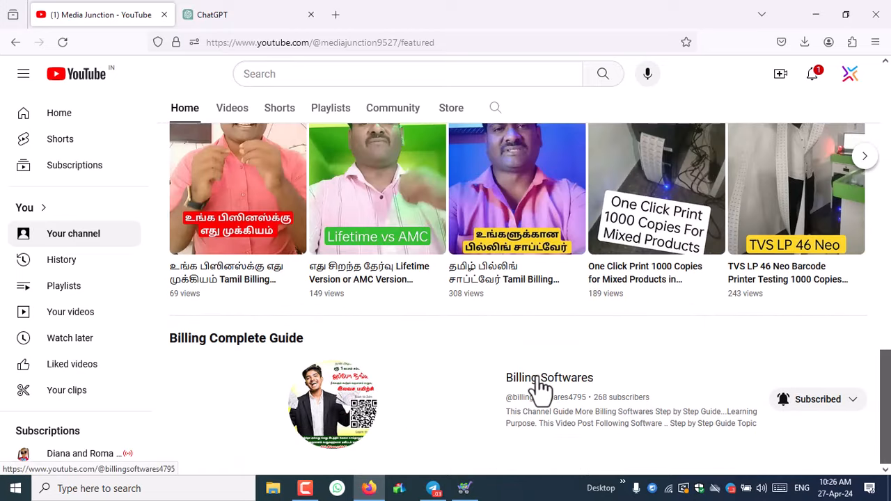
- View the Billing Softwares channel's Playlists, then minimize Firefox to reveal the Speed Plus ERP
click(463, 381)
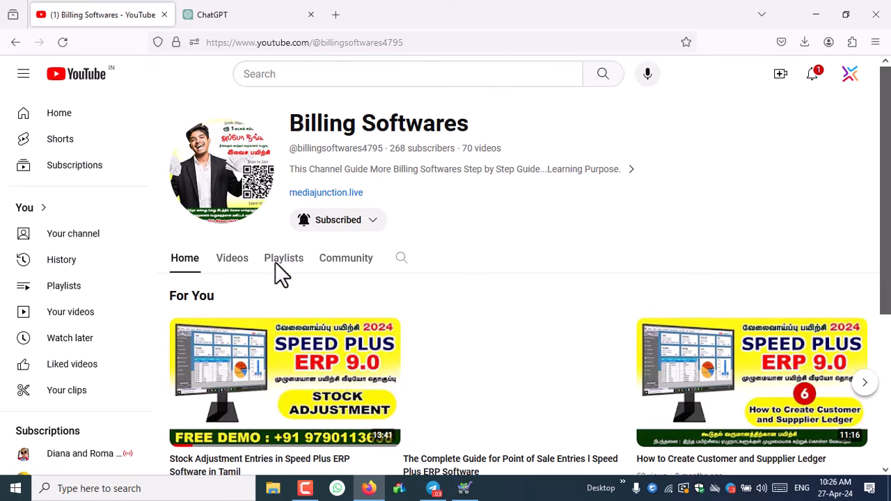
click(278, 271)
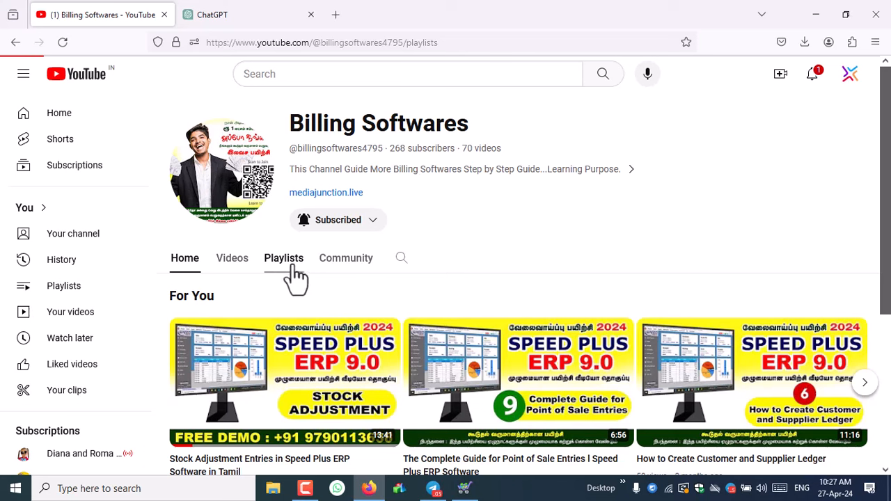
click(820, 9)
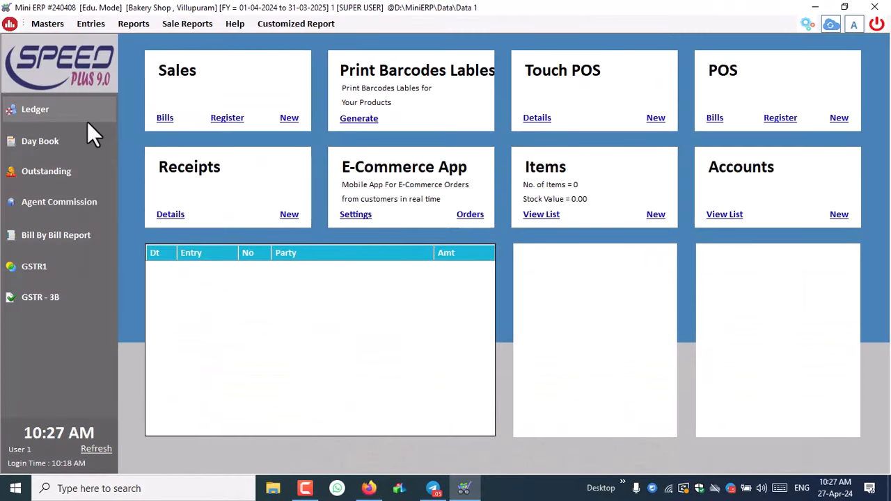
- Open Masters > Items to show the List of Items with Chips
click(45, 25)
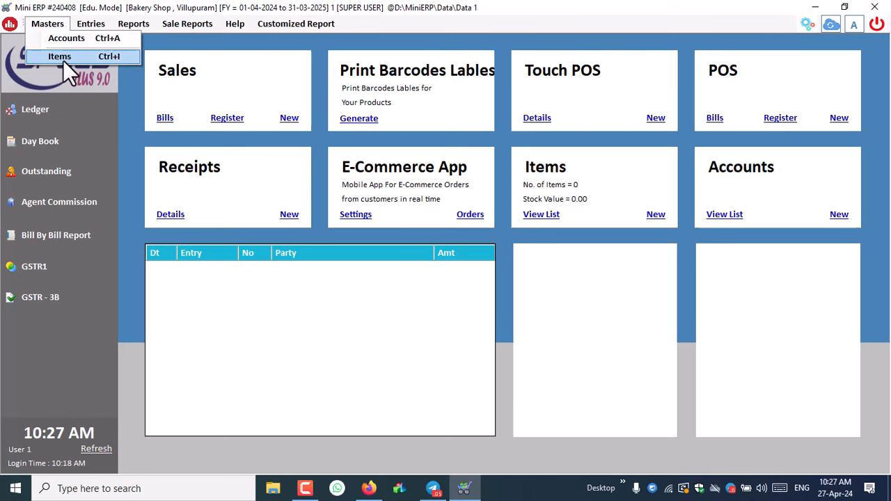
click(87, 59)
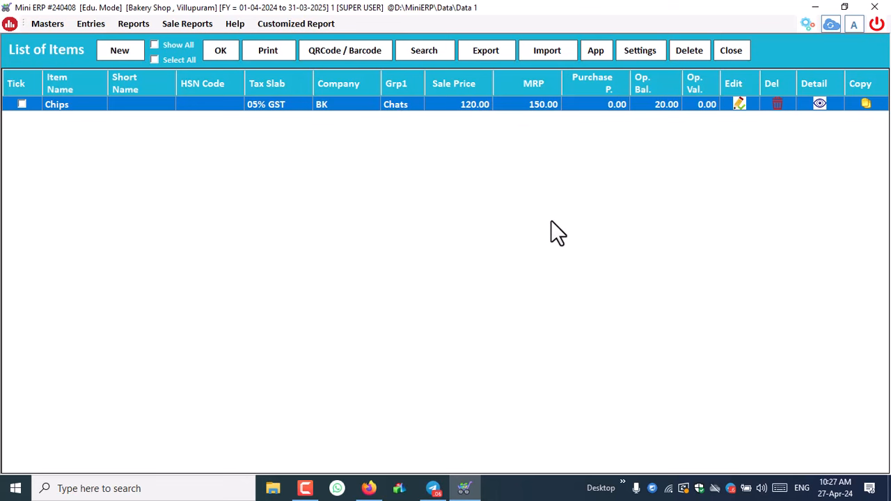
- Open Chips, copy the 250 Gram batch row and rename the new third row 500 Gram
key(Return)
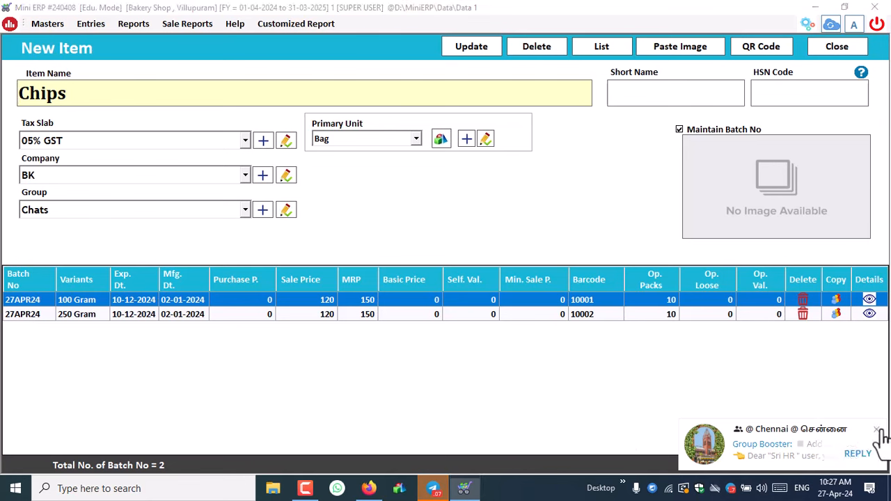
click(15, 310)
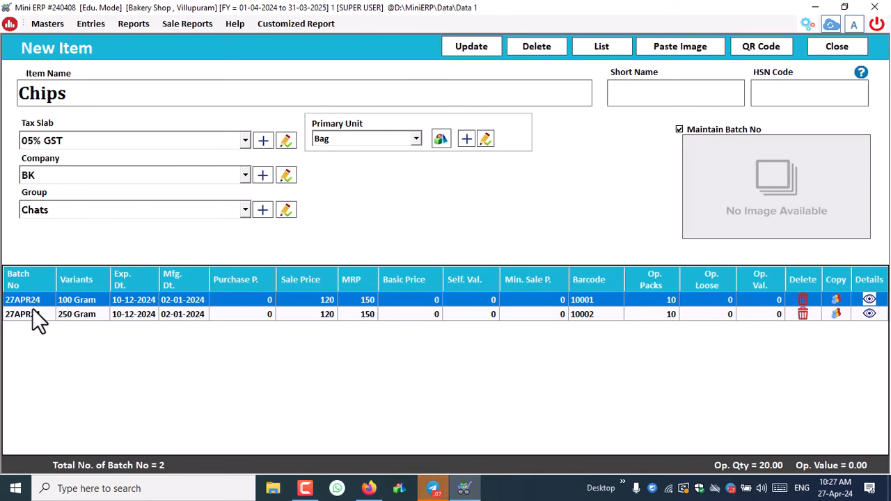
click(25, 313)
click(24, 301)
click(77, 314)
click(81, 301)
click(80, 314)
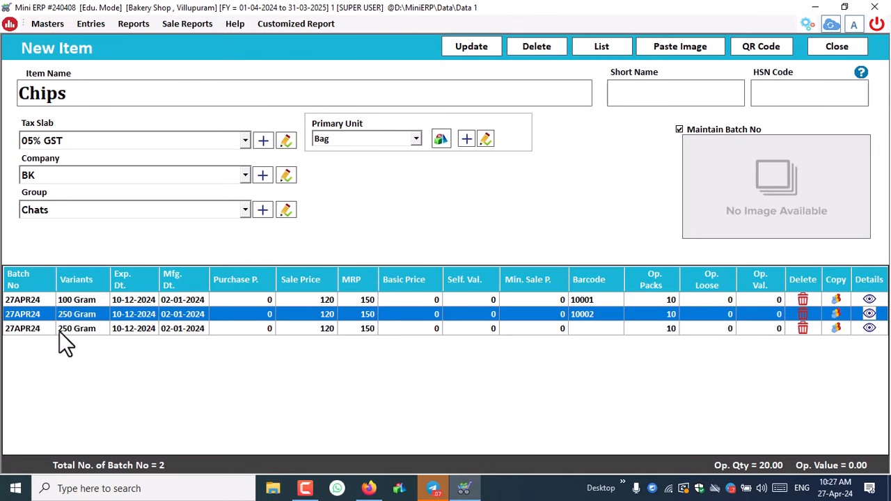
click(59, 331)
click(59, 331)
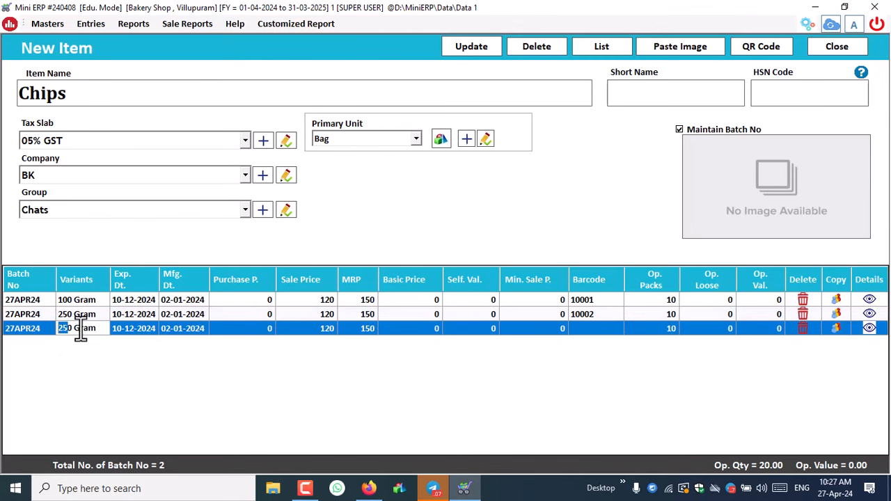
drag(74, 332, 49, 333)
text(500)
key(Return)
- Price 250 Gram at sale 150, MRP 210, and 500 Gram at sale 180, MRP 250
double_click(321, 319)
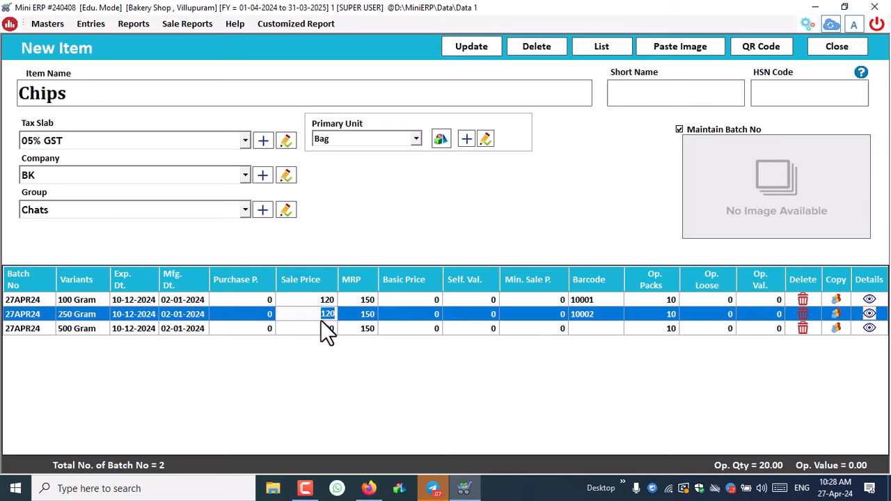
text(150)
double_click(323, 329)
text(180)
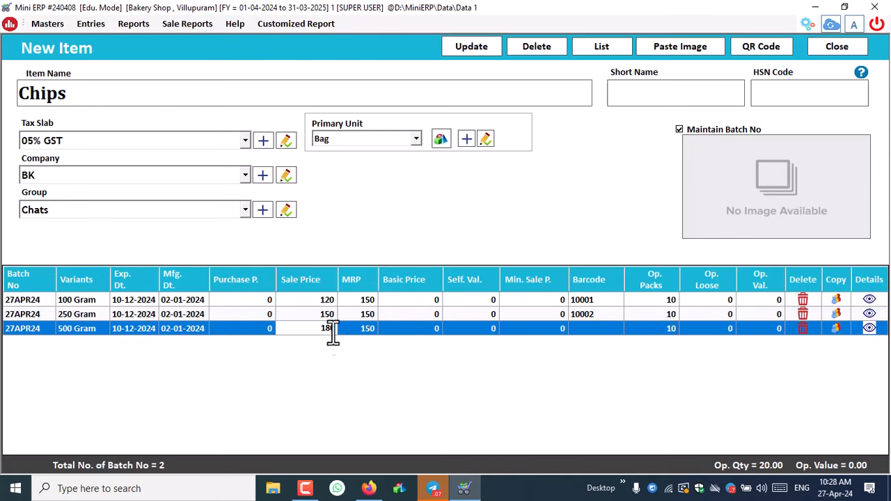
key(Return)
double_click(365, 316)
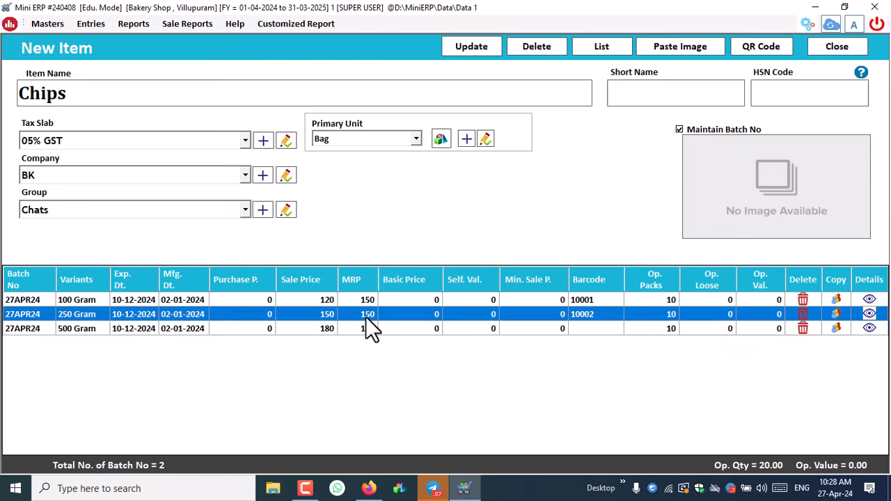
text(210)
double_click(364, 328)
text(250)
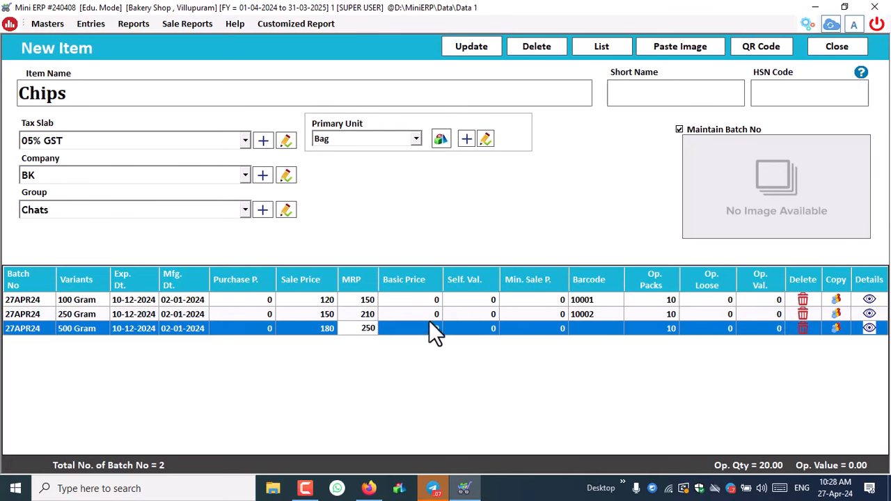
key(Return)
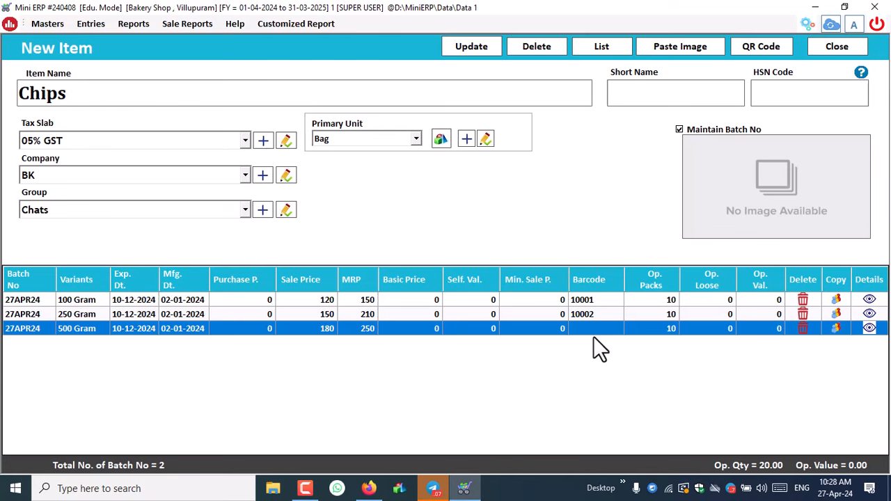
- Review the 100, 250 and 500 Gram batch rows and save the Chips item
click(588, 299)
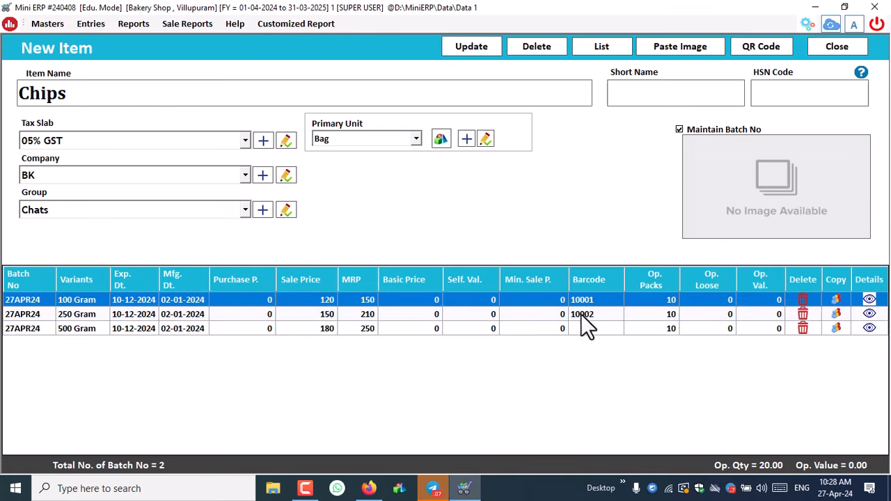
click(580, 314)
click(587, 300)
click(585, 314)
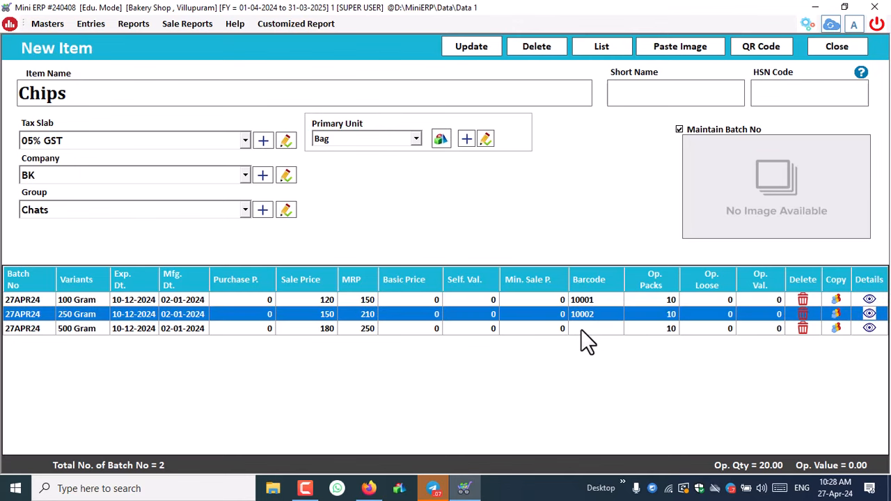
click(581, 329)
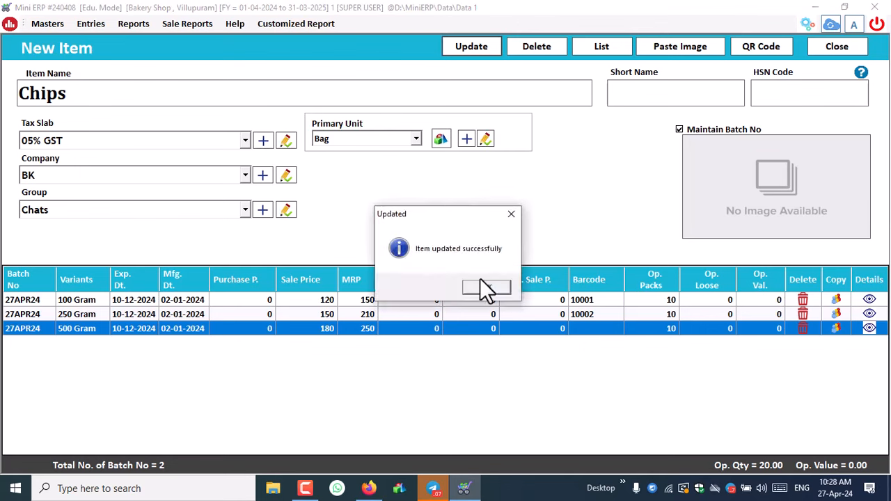
click(492, 287)
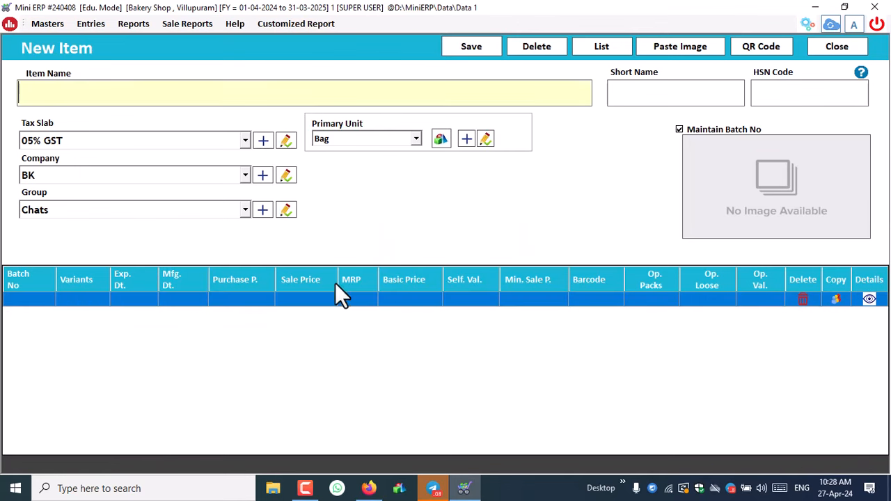
- Close the New Item form and then the List of Items window
click(846, 46)
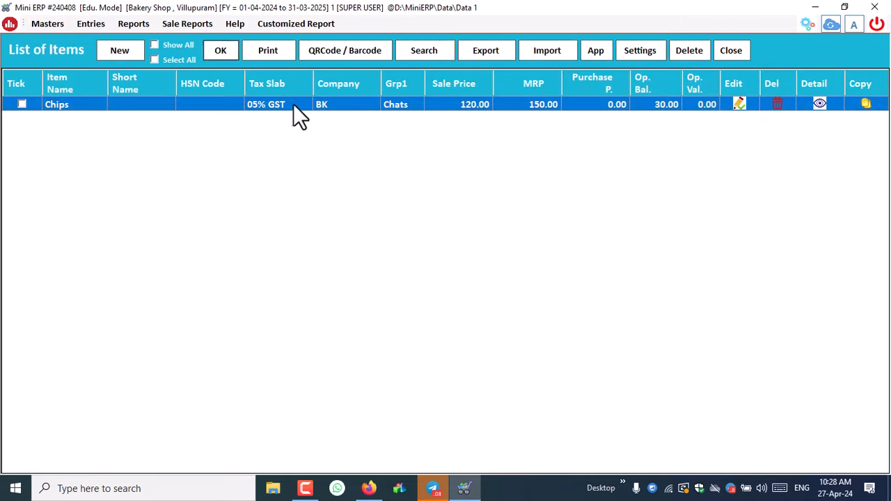
click(736, 51)
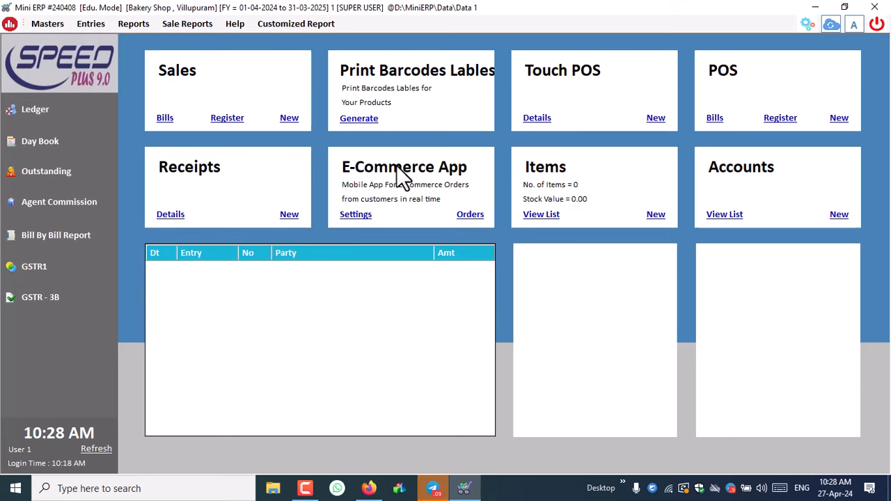
- Load opening stock batches, tick Chips 500 Gram, and generate Code128 labels with 0 blanks
click(376, 117)
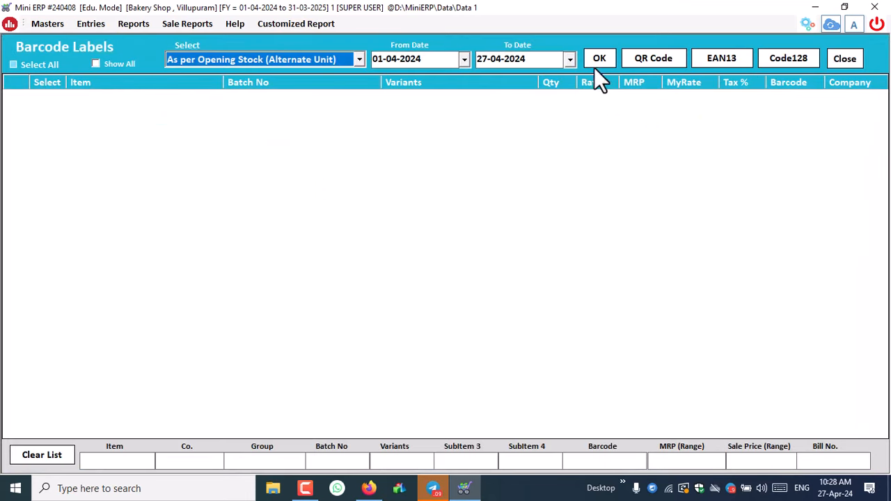
click(596, 62)
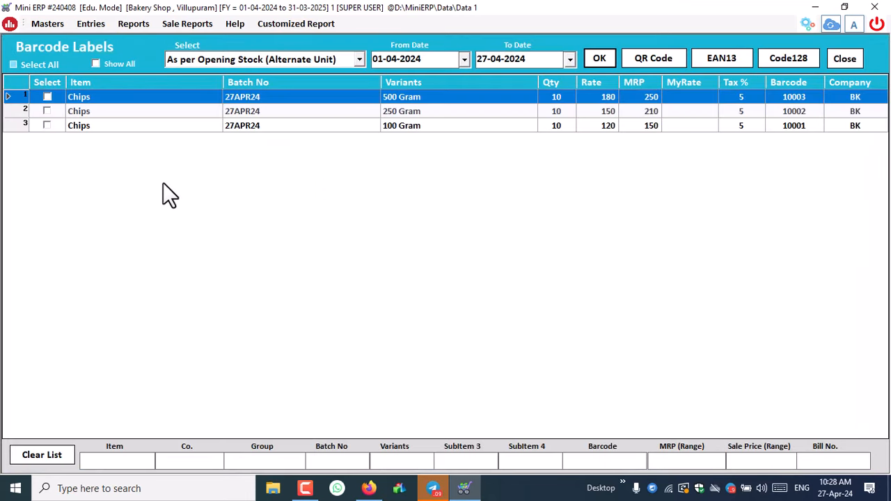
click(415, 111)
click(412, 126)
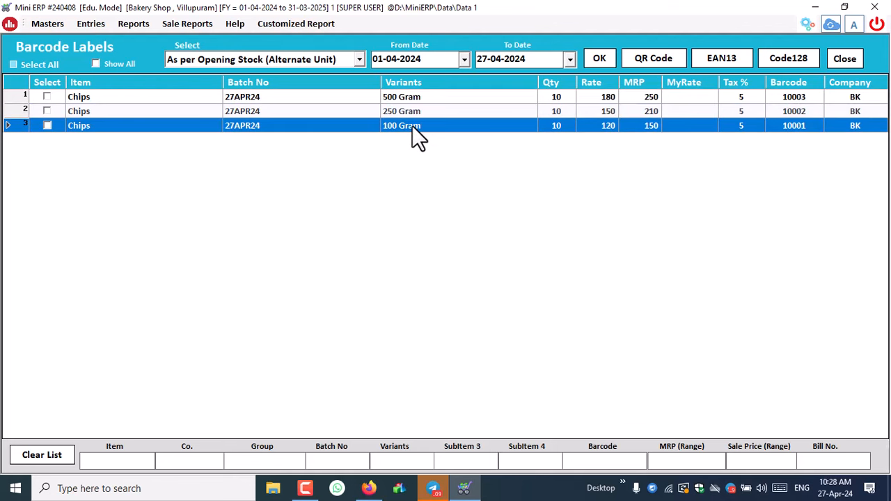
click(47, 97)
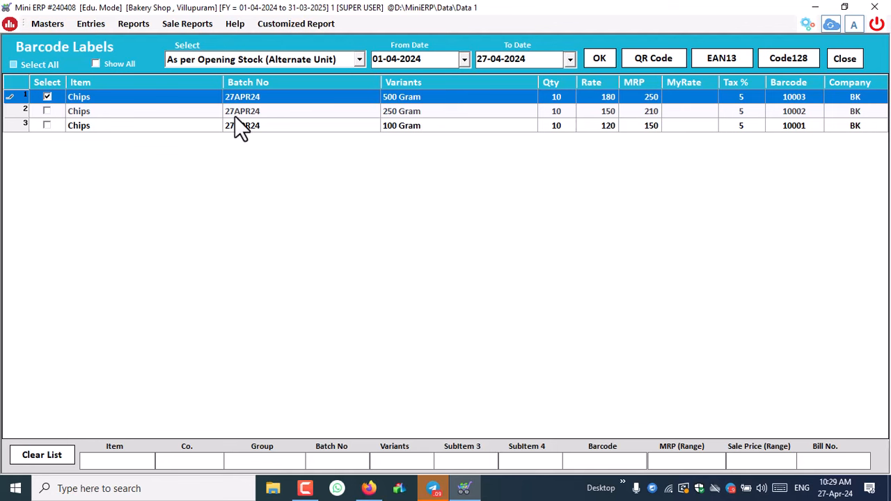
click(777, 62)
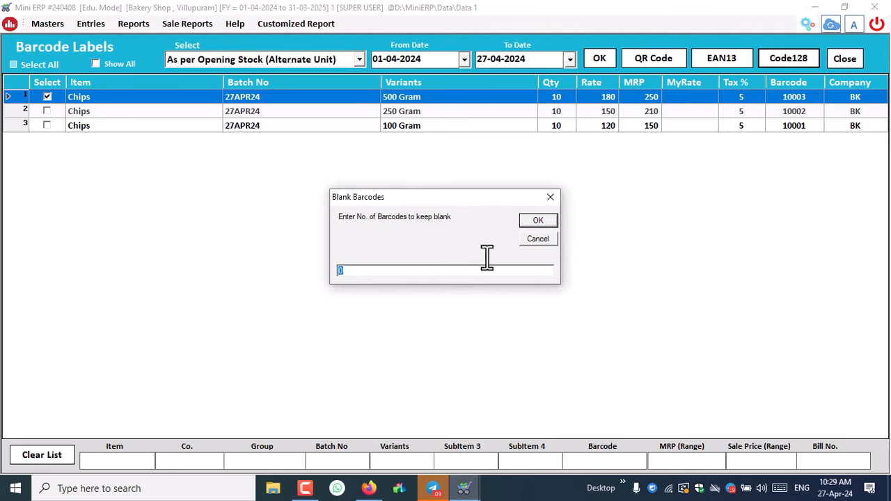
click(543, 221)
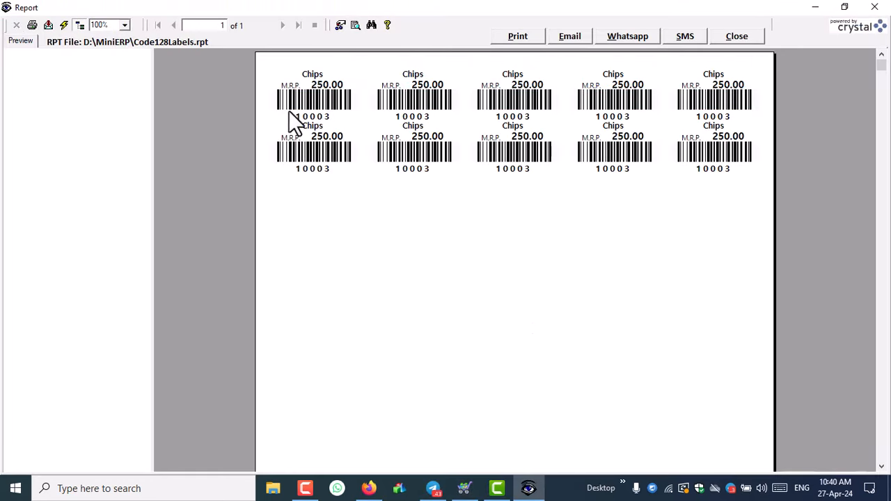
- Zoom the label preview to 150% and inspect the first label's barcode, 250.00 price, M.R.P. and Chips name
click(124, 25)
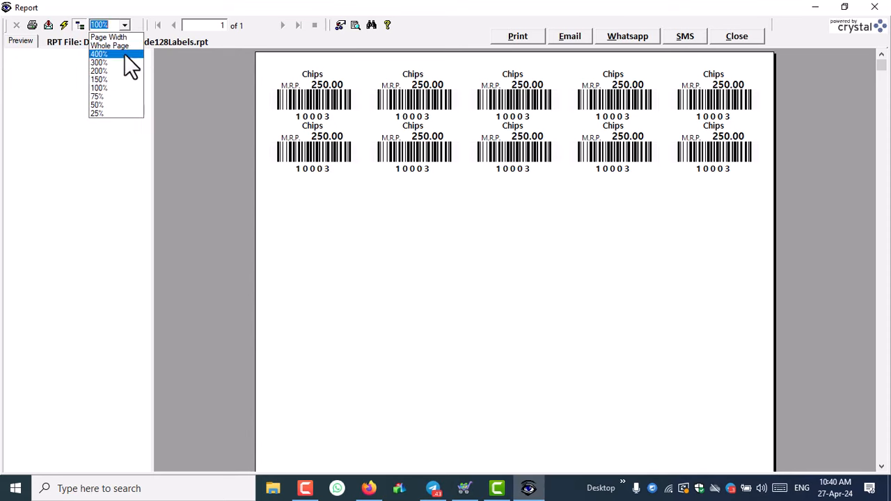
click(118, 79)
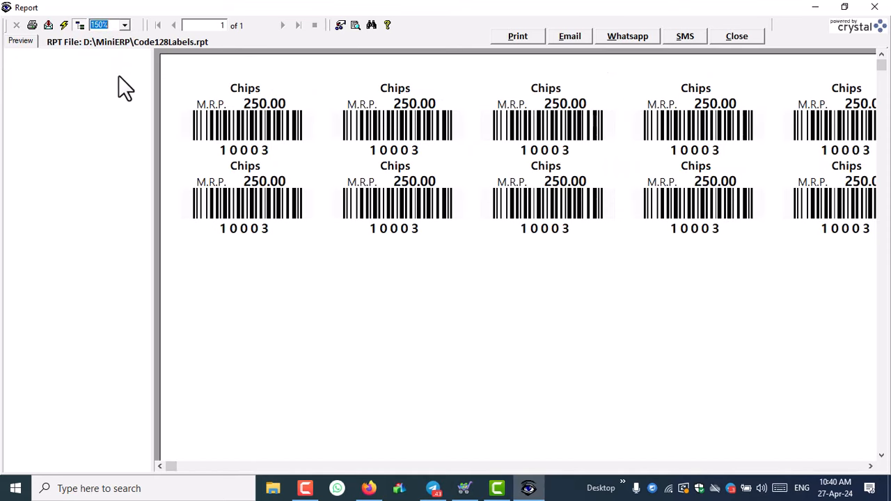
click(271, 136)
click(268, 105)
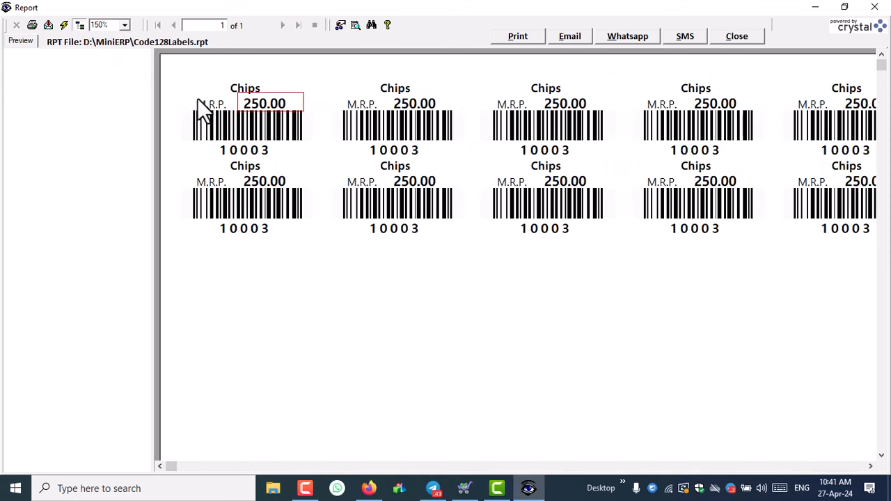
click(197, 98)
click(231, 85)
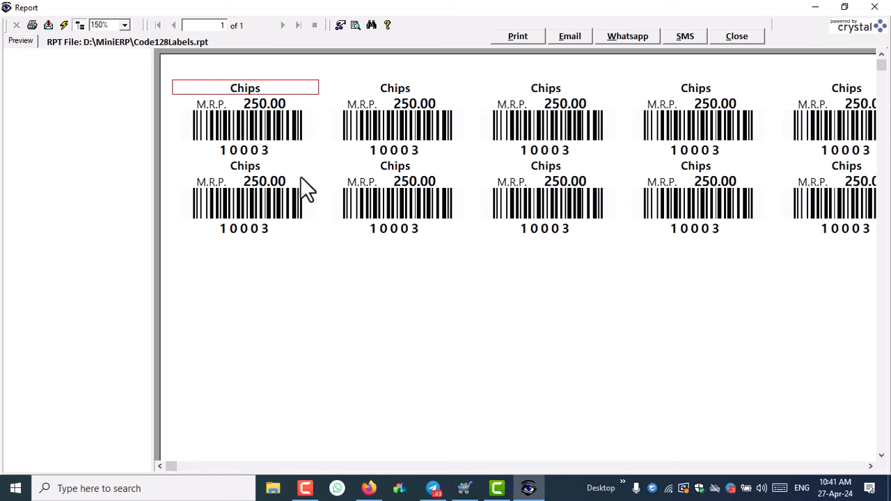
- Close the label preview, minimise the ERP and start a Windows search
click(731, 39)
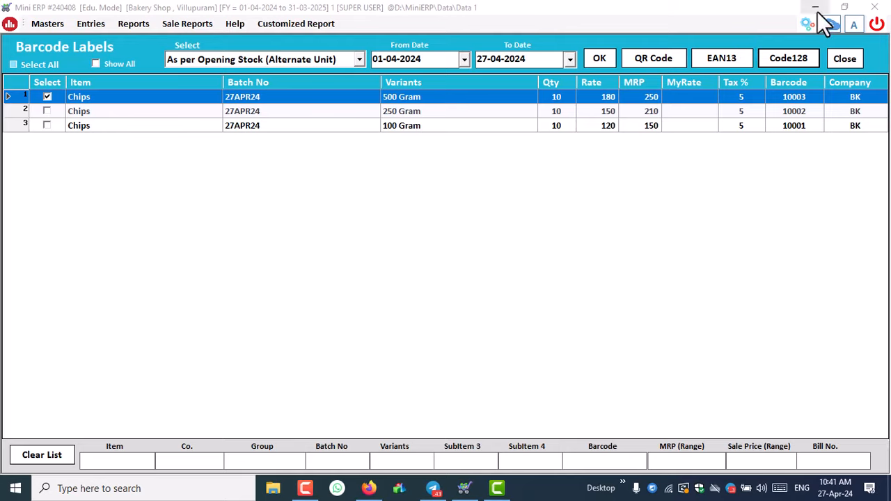
click(816, 8)
click(132, 488)
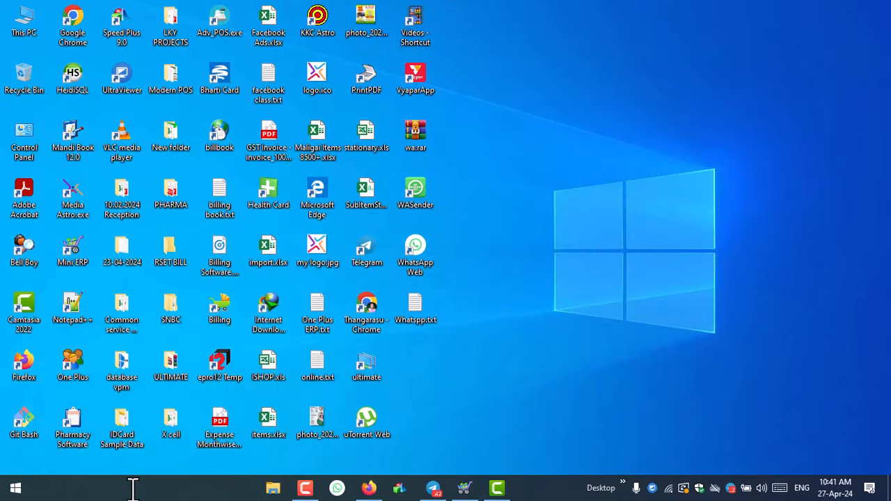
- Search 'printer' and open Printing Preferences from the SNBC TVSE LP 46 NEO BPLE print queue
text(printer)
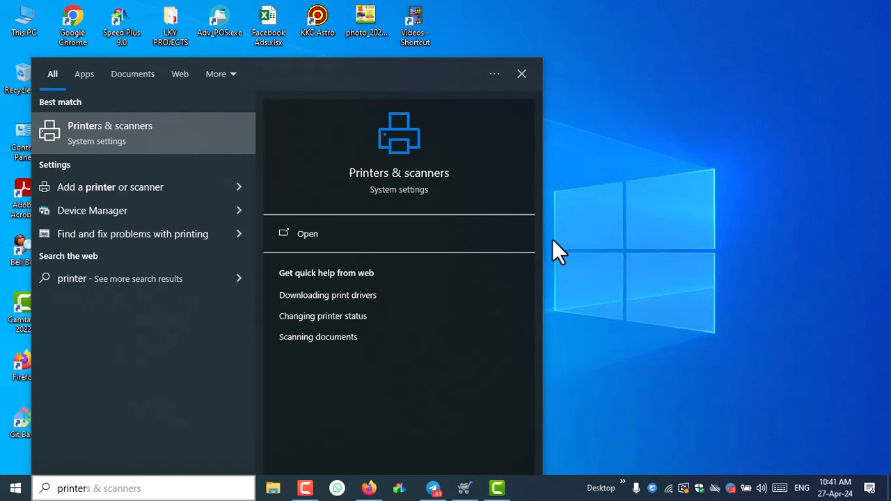
key(Return)
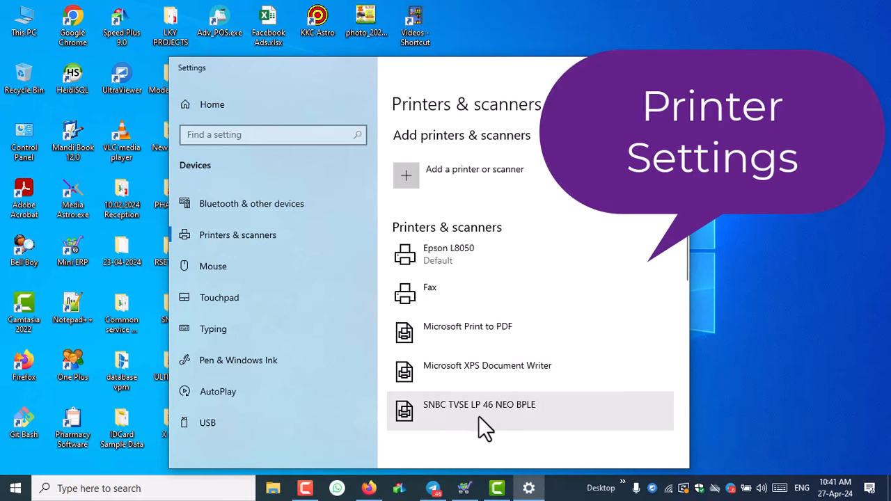
click(477, 415)
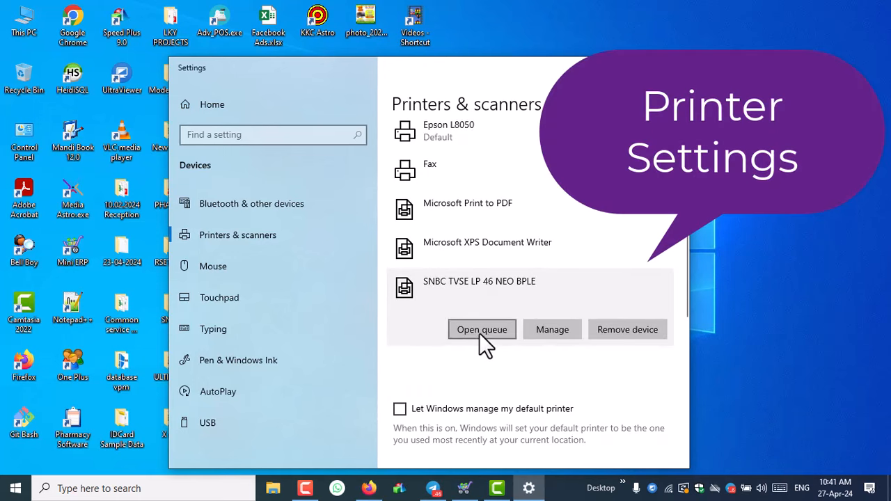
click(480, 331)
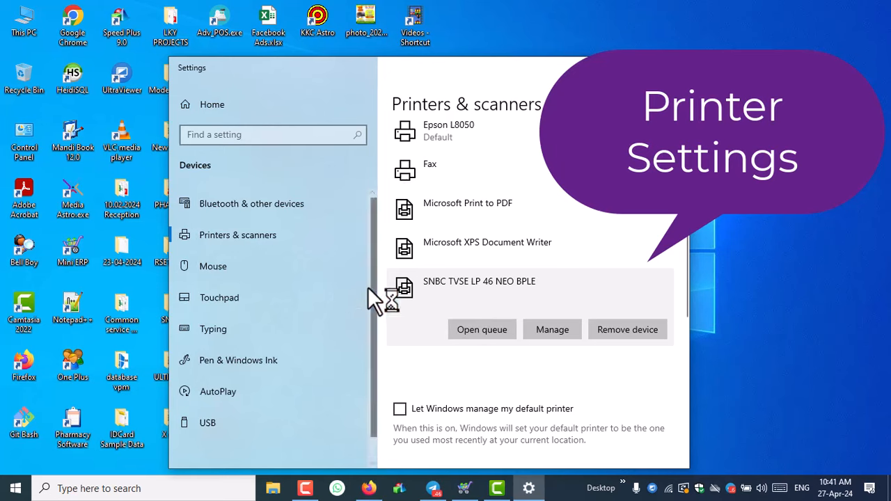
click(53, 92)
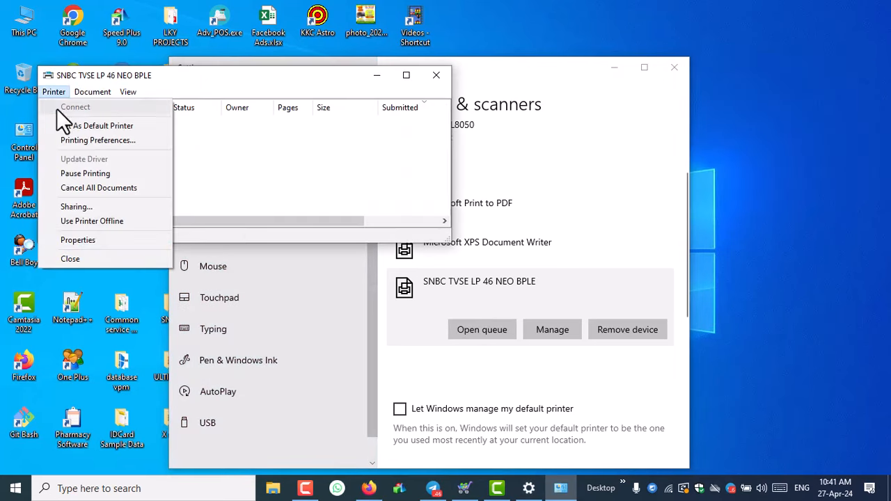
click(119, 142)
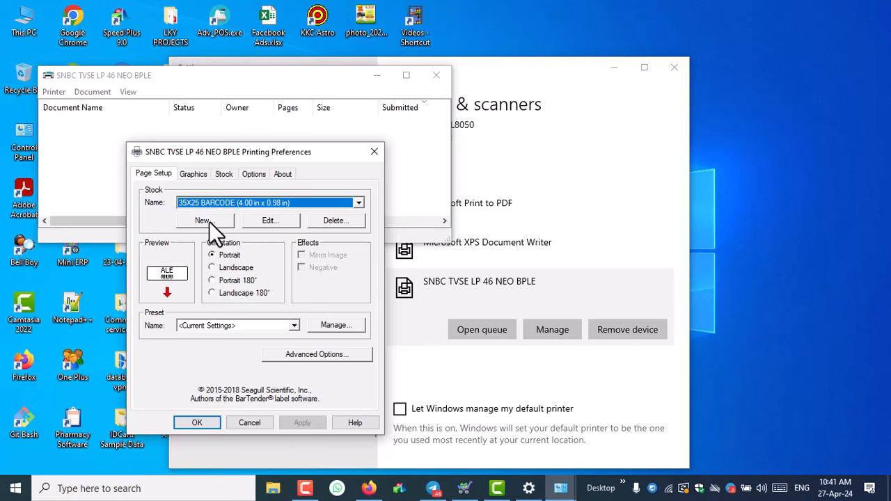
- Add stock '50X35 Barcode' with width 4.05 in and height 35mm (1.38 in), and save it
click(202, 221)
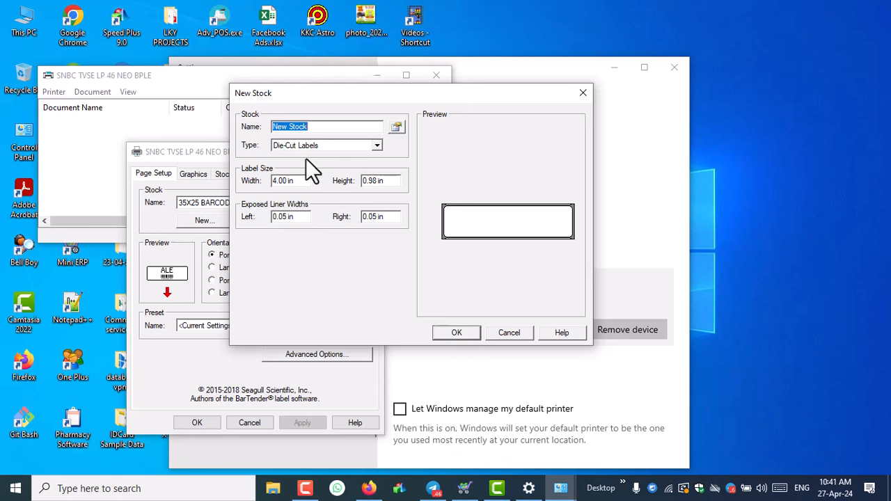
text(50X35 )
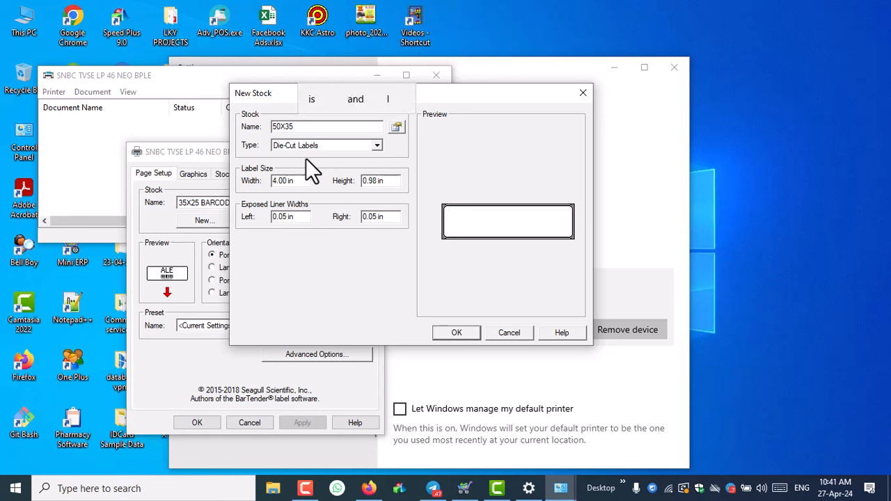
text(Barcode)
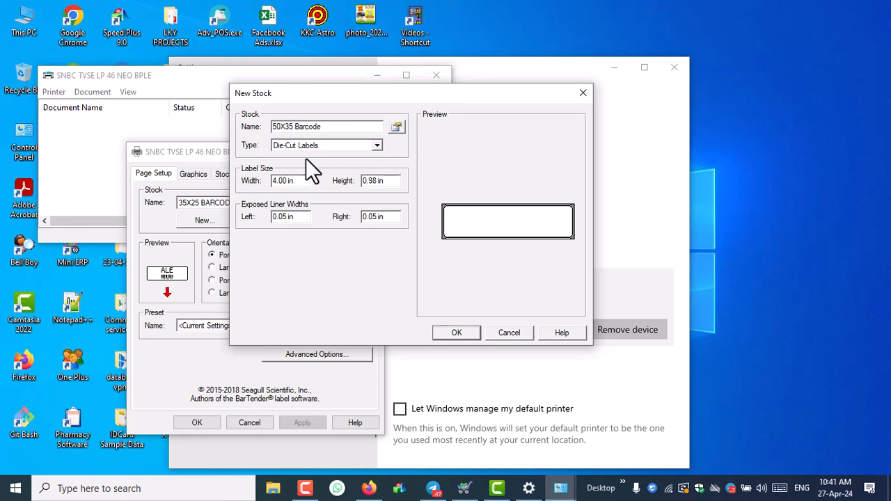
click(300, 178)
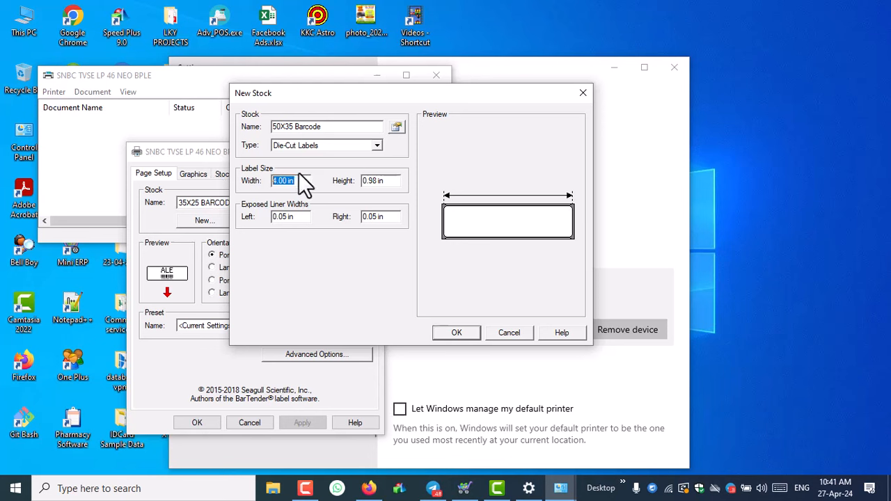
click(286, 182)
key(BackSpace)
text(5)
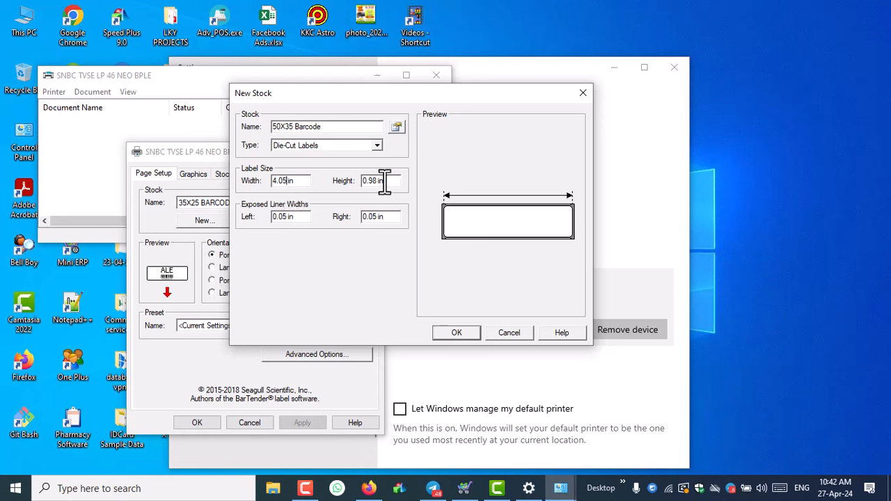
drag(390, 181, 352, 182)
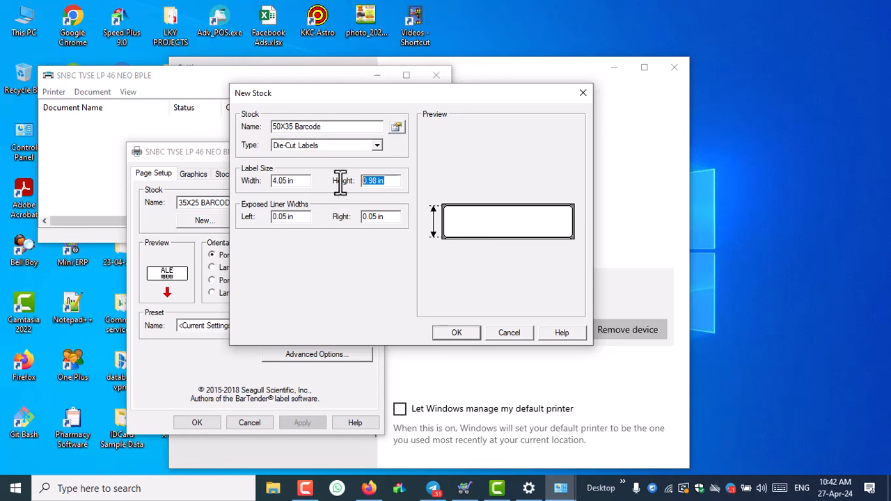
text(35)
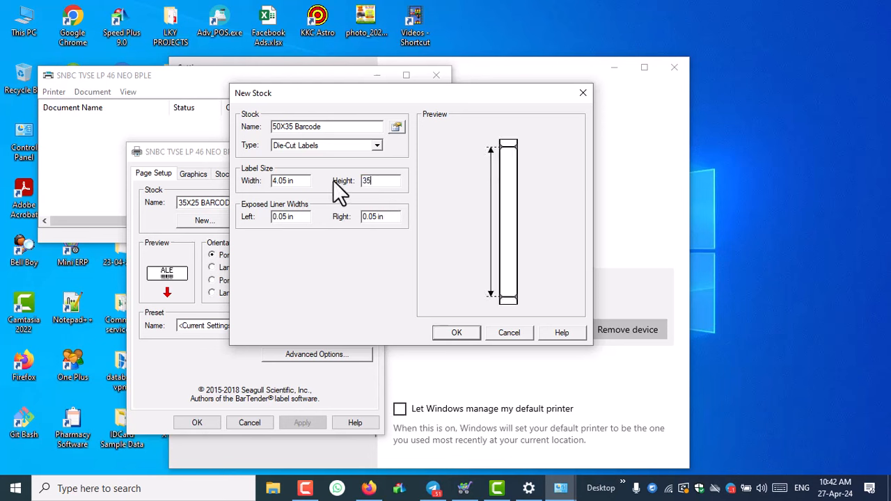
text(mm)
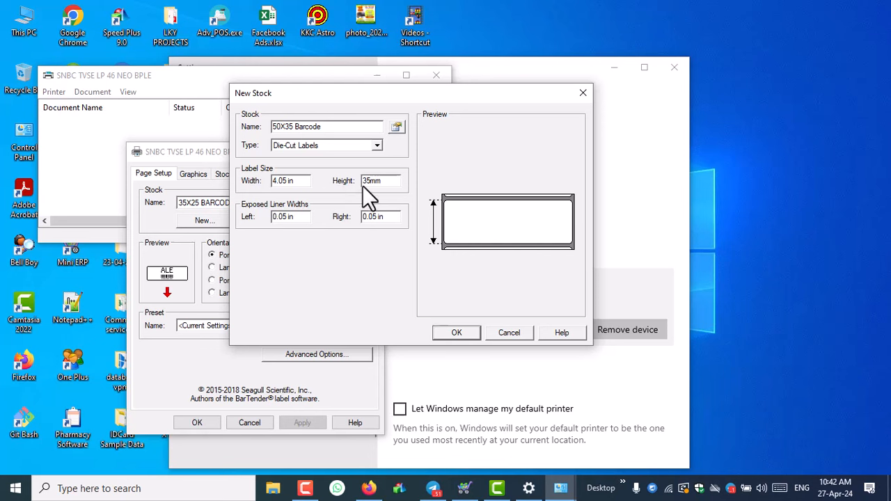
click(388, 216)
click(457, 333)
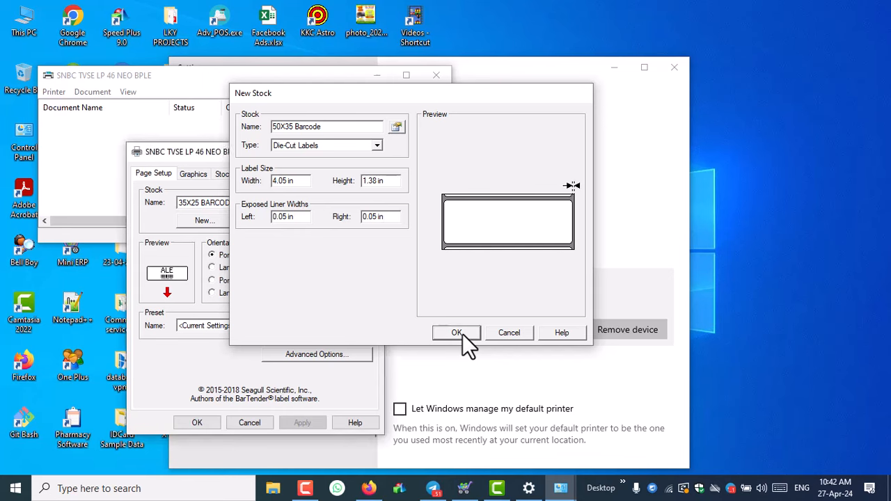
- Set the printer's Stock options to Thermal Transfer on Labels With Gaps and apply them
click(194, 173)
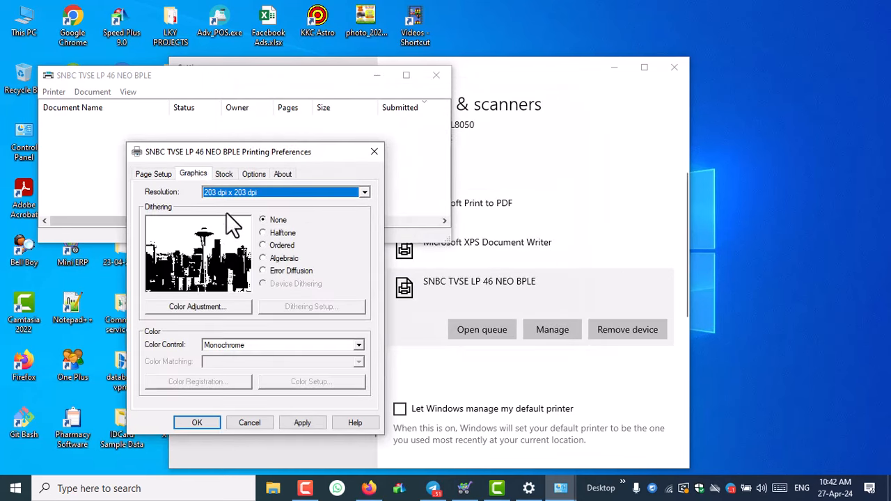
click(223, 175)
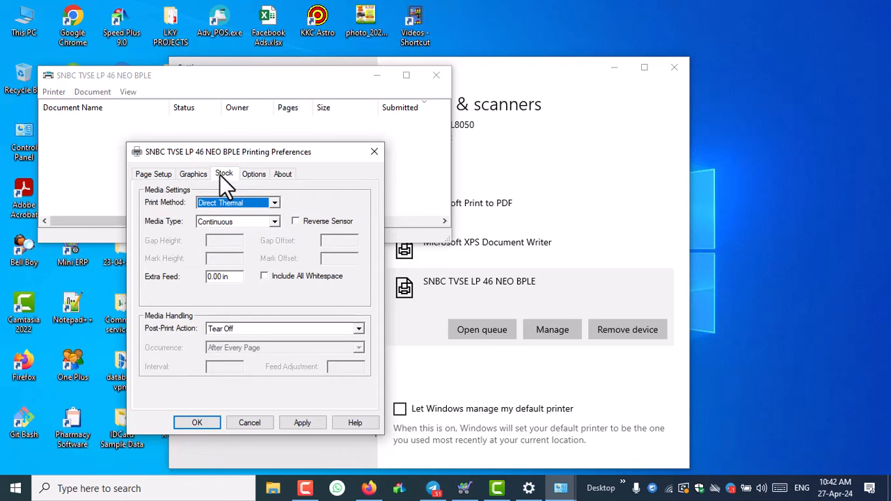
click(234, 206)
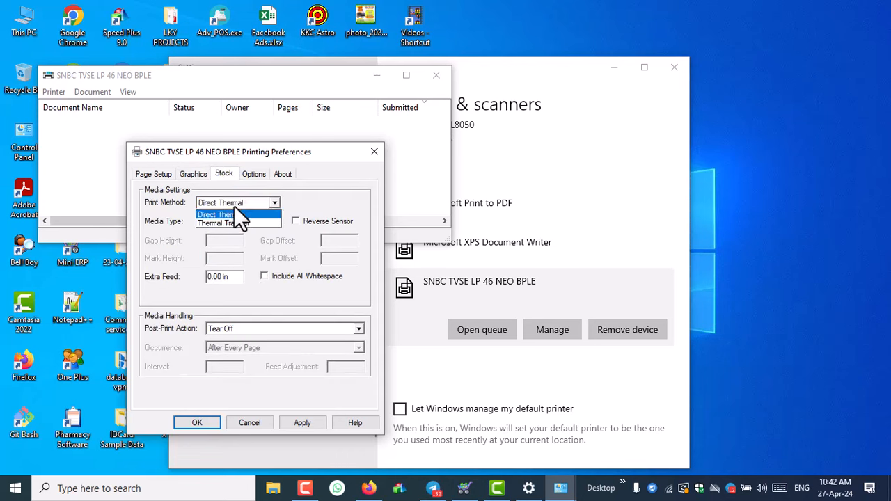
click(234, 221)
click(237, 219)
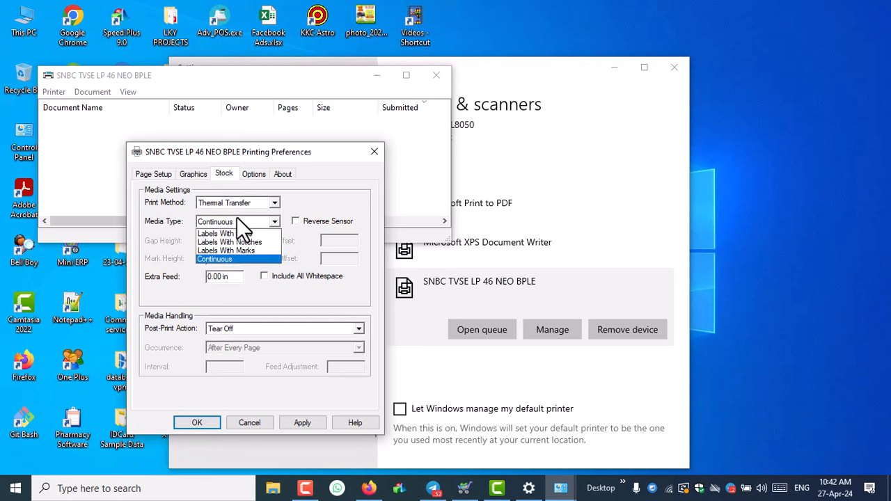
click(233, 234)
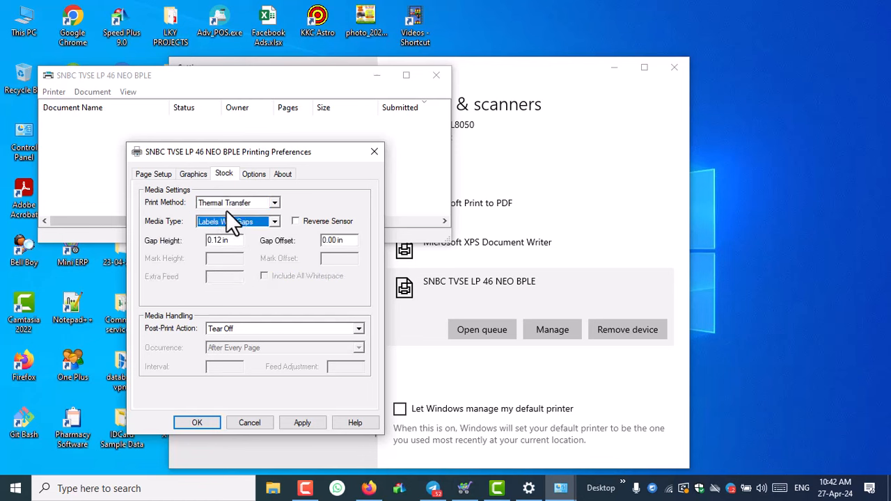
click(301, 422)
click(198, 422)
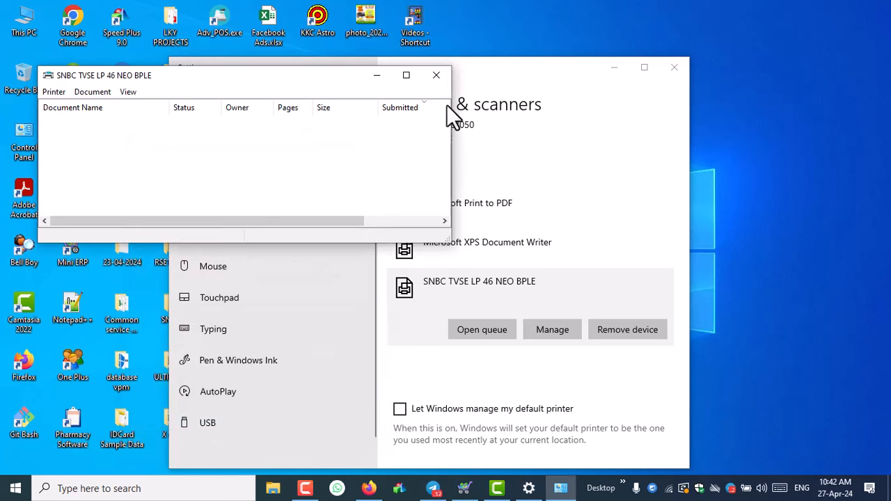
- Close the printer queue and Printers & scanners windows, then refresh the desktop
click(436, 74)
click(674, 67)
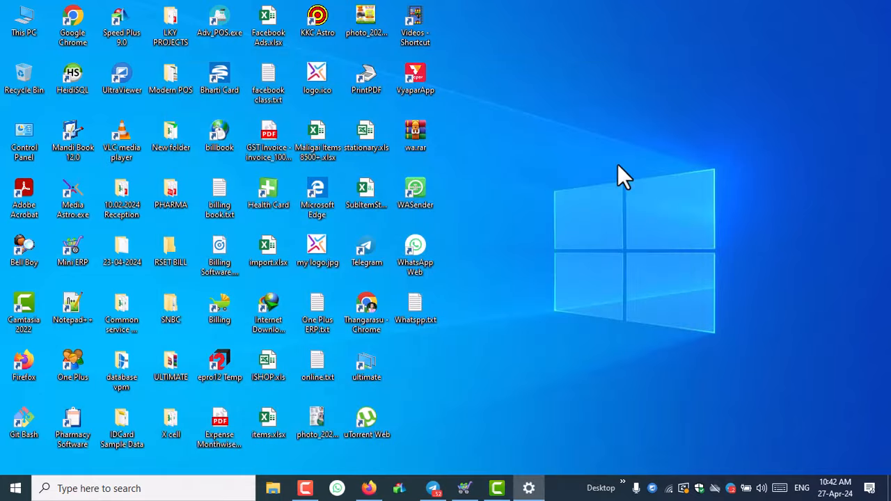
right_click(619, 165)
click(652, 202)
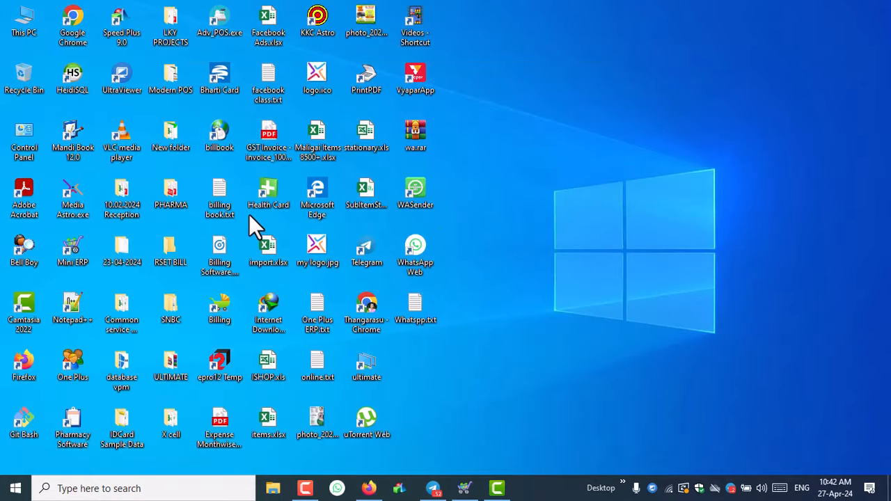
- Open Mini ERP's install folder maximised and locate the Code128Labels.rpt report
right_click(75, 253)
click(144, 186)
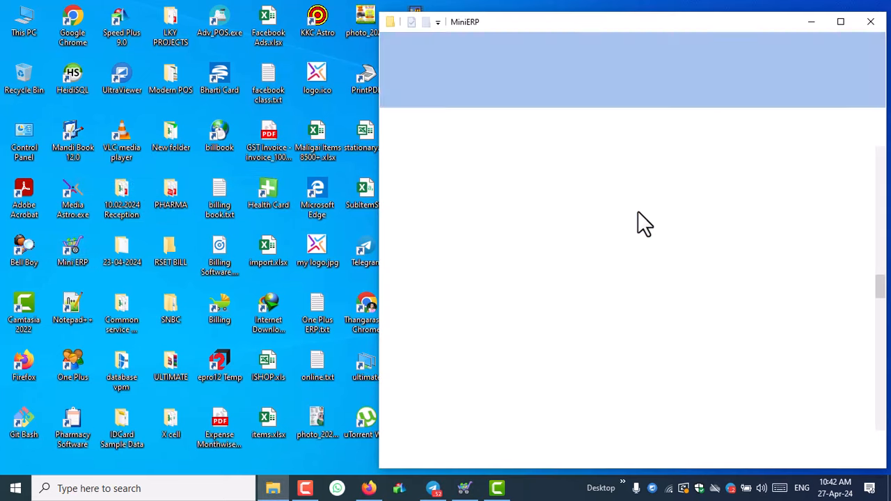
key(super+Up)
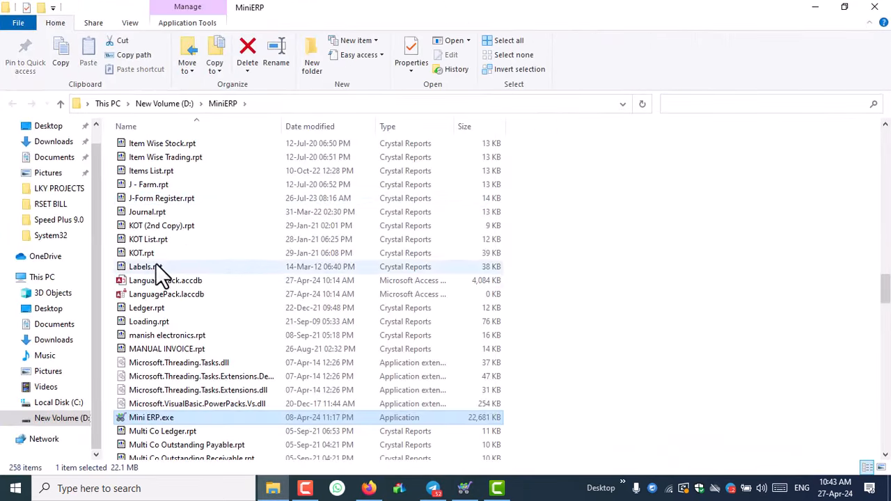
click(142, 254)
key(c)
key(c)
key(c)
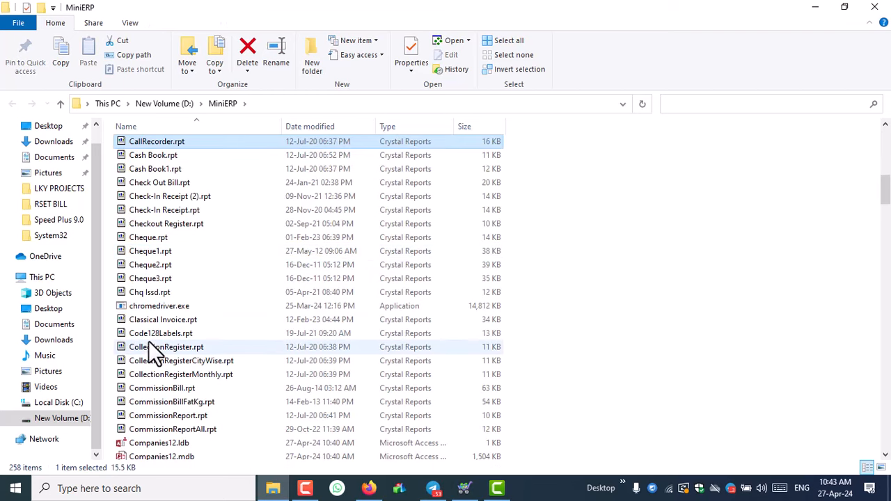
click(128, 335)
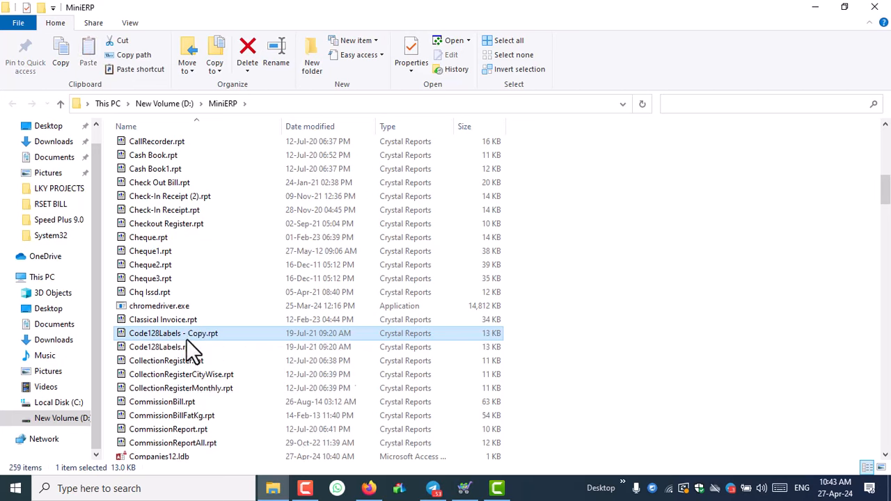
- Rename the report copy to Code128Labels 50x35.rpt and close the folder window
right_click(160, 334)
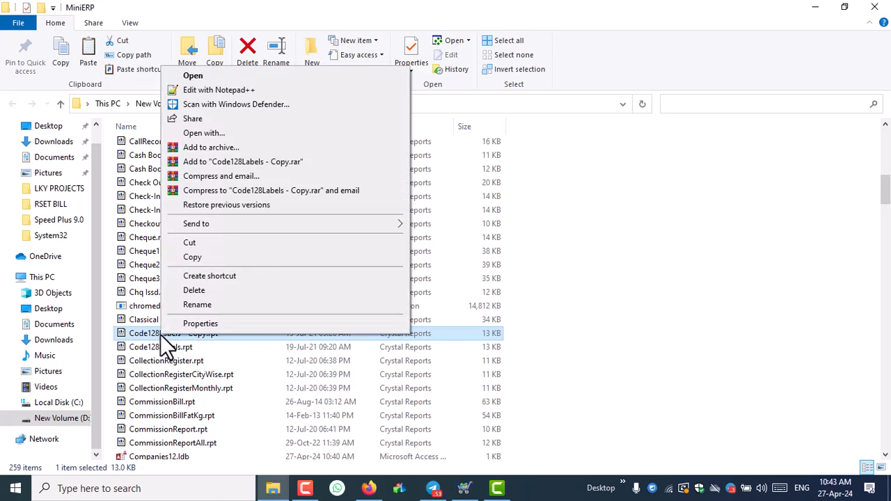
click(223, 306)
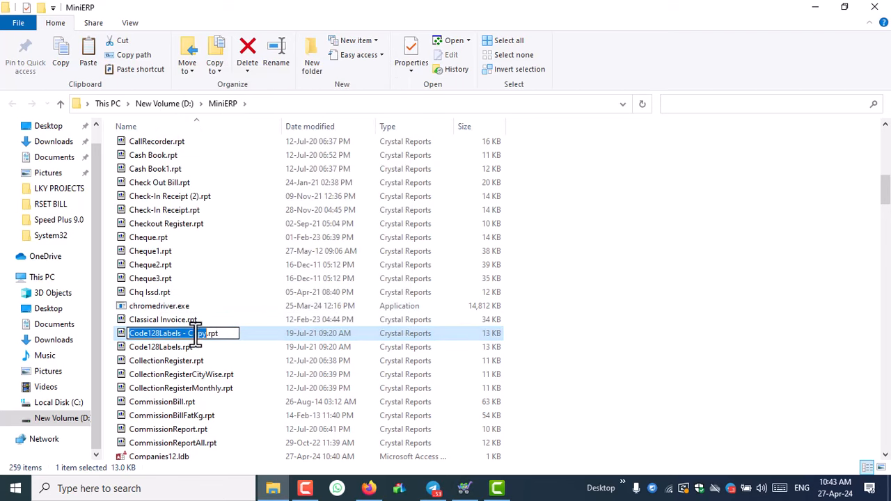
drag(207, 337, 186, 337)
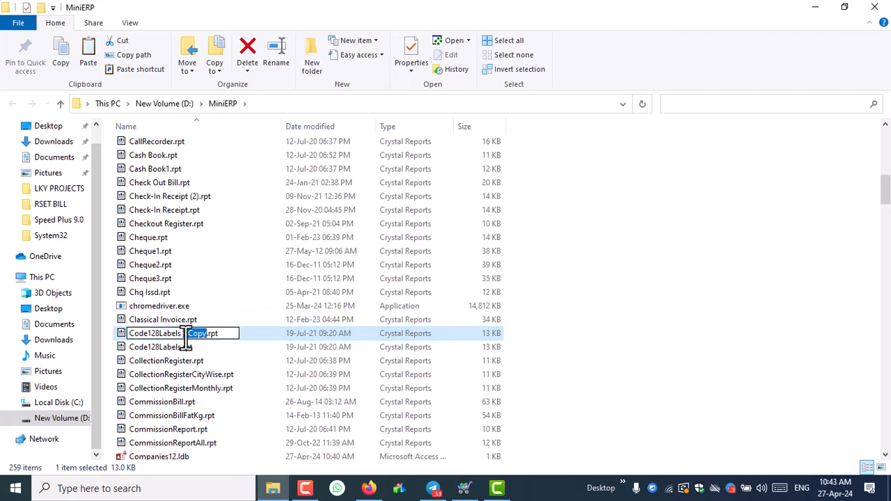
key(BackSpace)
text(10x35)
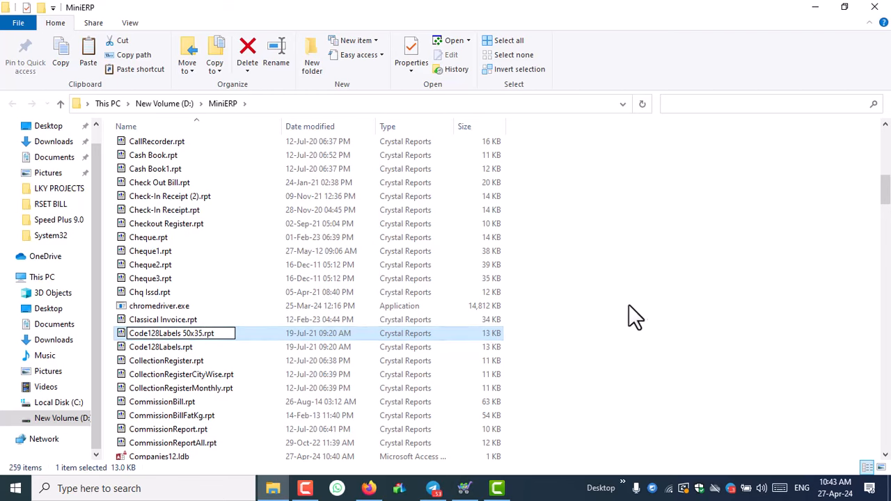
click(647, 304)
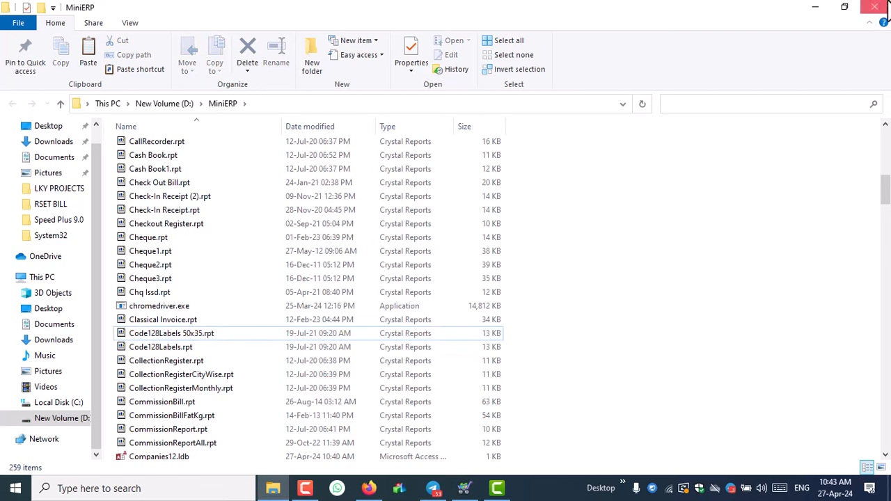
click(875, 7)
- Close the Barcode Labels and items windows and open the Invoice Print Format Settings
click(466, 488)
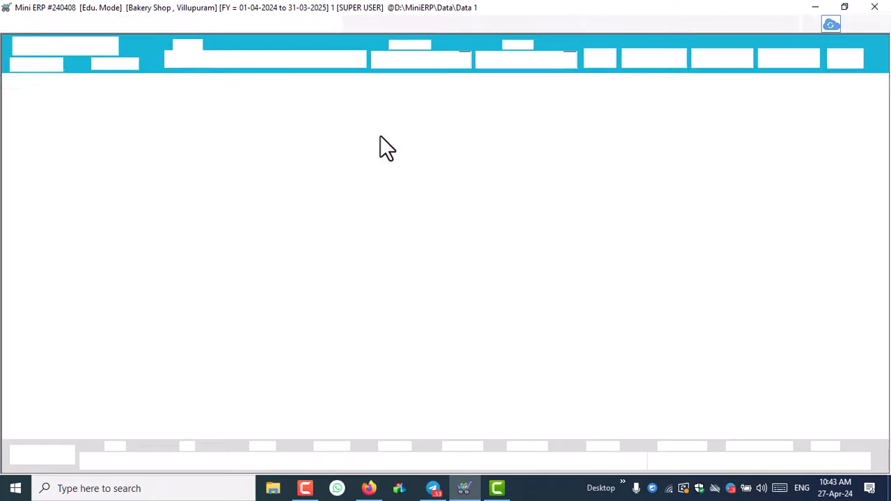
click(846, 59)
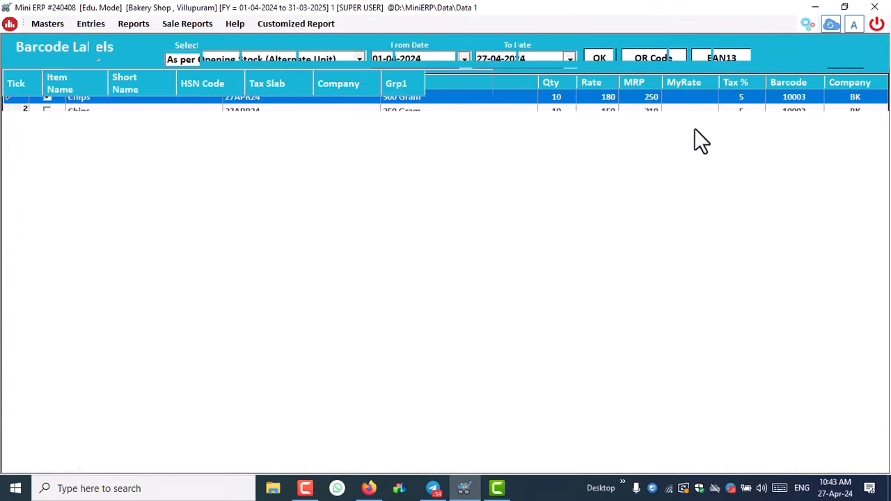
click(730, 54)
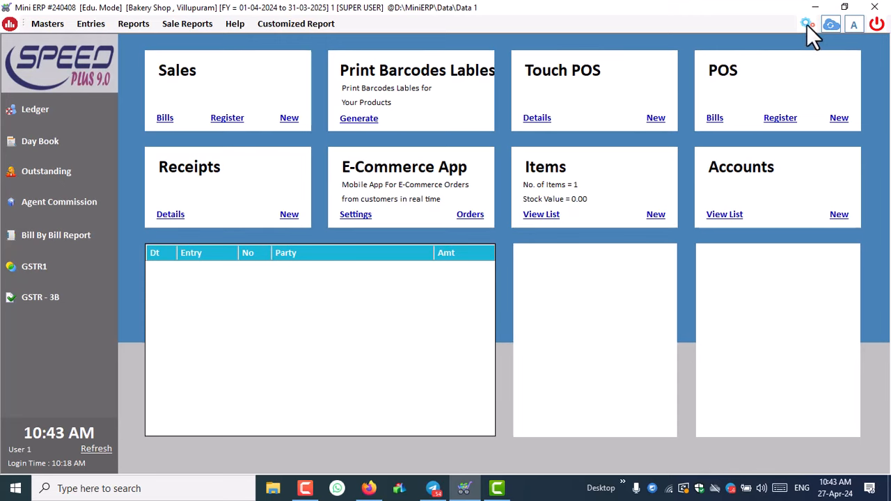
click(807, 24)
click(131, 414)
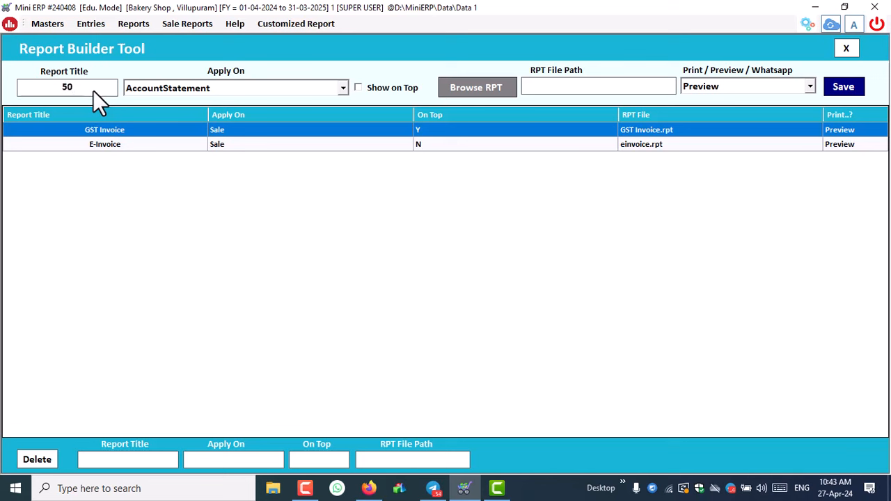
- Enter '50X35 Barcode' as the new report entry's title
text(50)
text(*3)
text(5)
key(BackSpace)
key(BackSpace)
key(BackSpace)
key(BackSpace)
text(0X35)
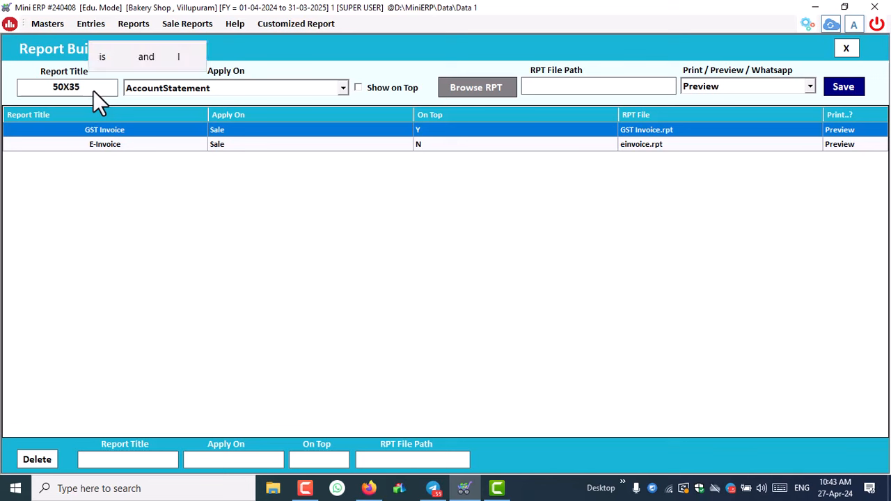
text( Barcod)
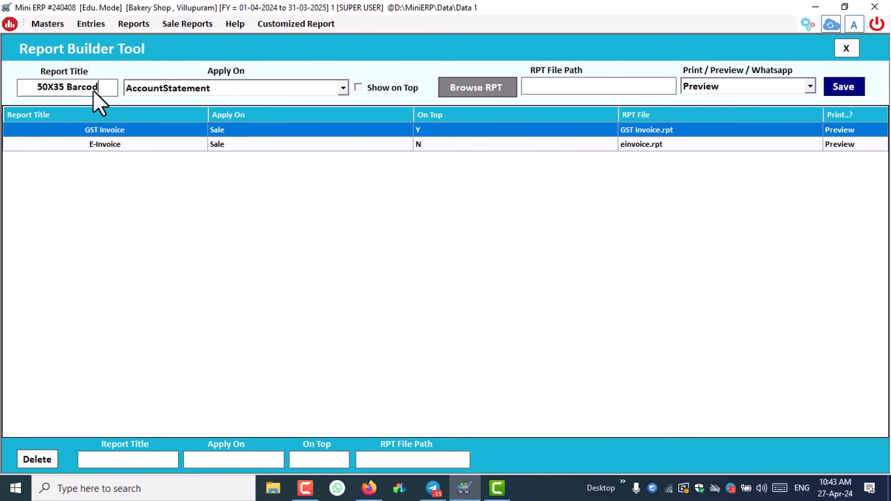
text(e)
- Apply the report to Barcode, tick Show on Top, and browse for its RPT file
click(192, 94)
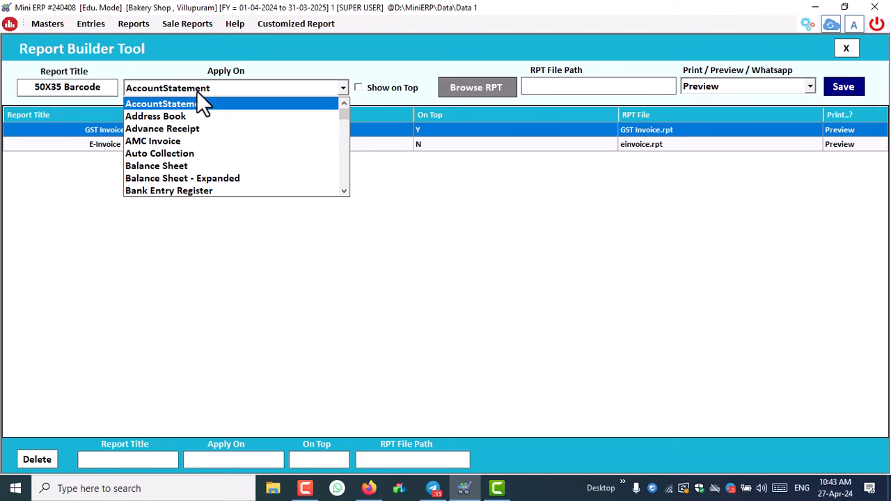
key(b)
key(Down)
key(Down)
key(Down)
key(Down)
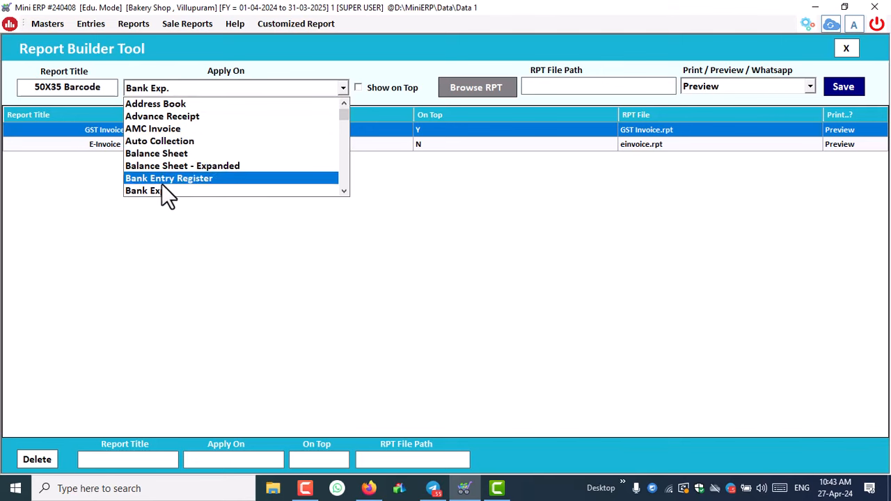
key(Down)
click(162, 188)
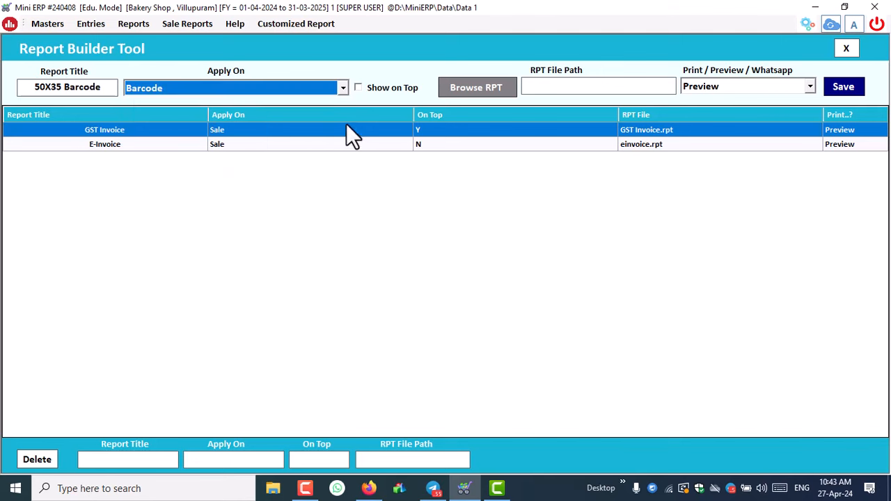
click(378, 88)
click(476, 87)
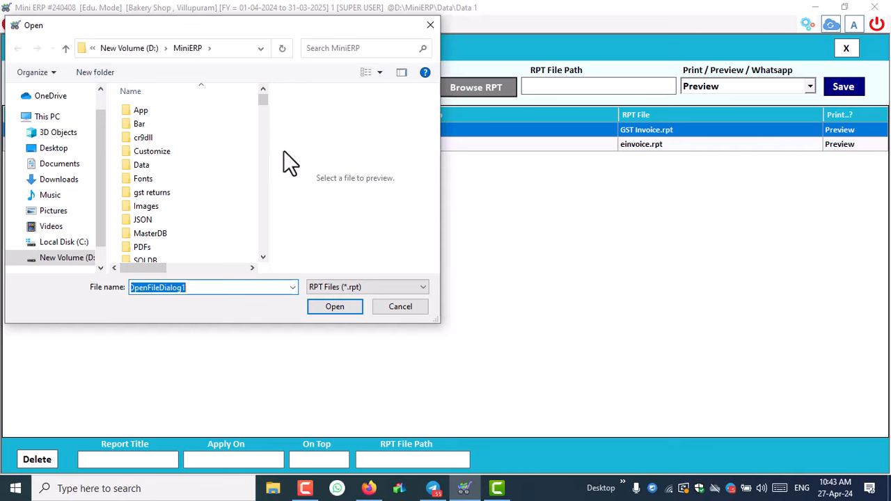
- Choose Code128Labels 50x35.rpt as the report file for the entry
click(143, 178)
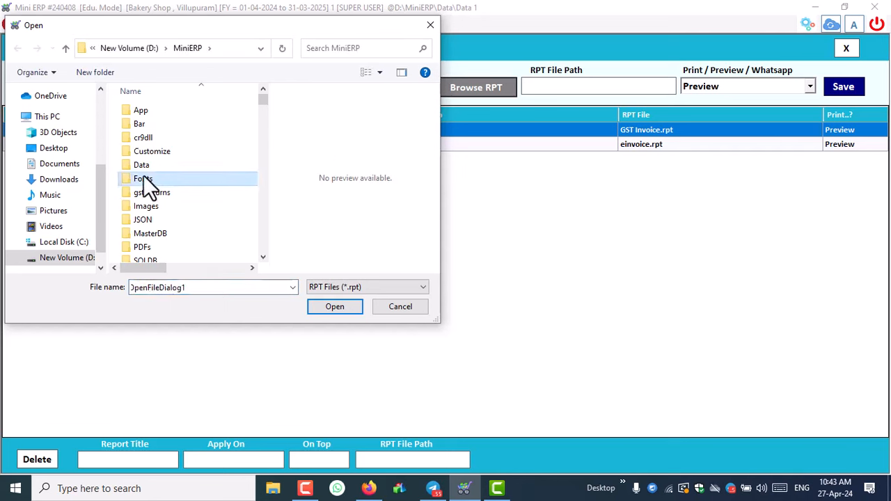
key(c)
scroll(156, 203, down, 4)
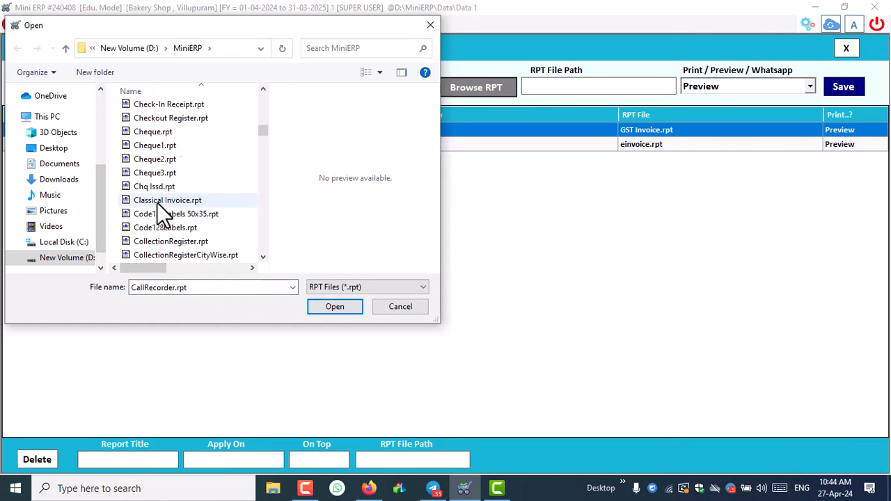
click(181, 124)
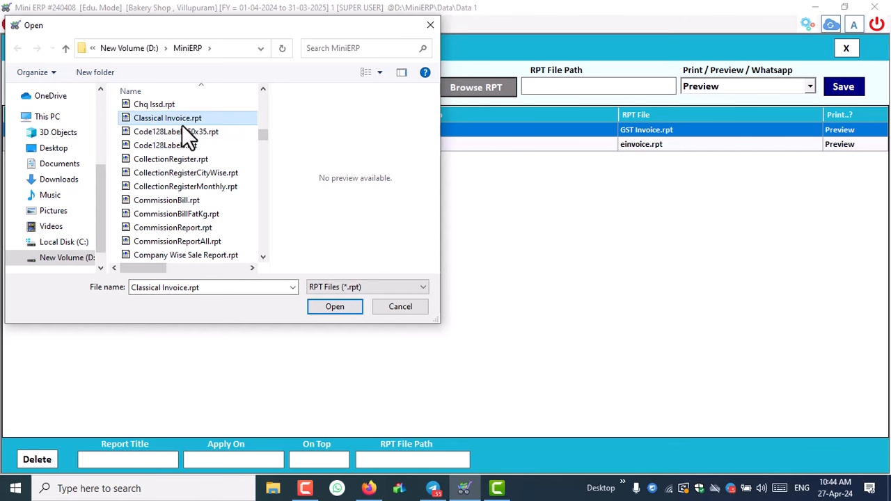
click(167, 131)
click(345, 305)
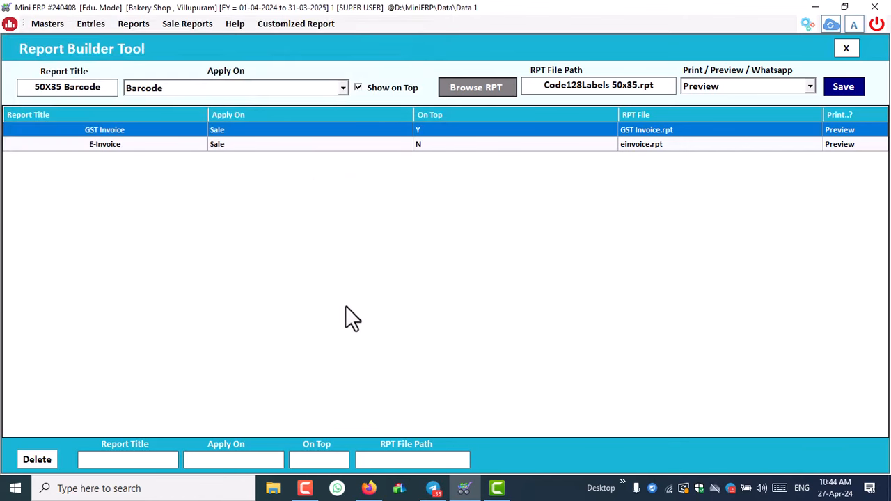
- Save the 50X35 Barcode entry and begin a new entry titled 'sample'
click(845, 87)
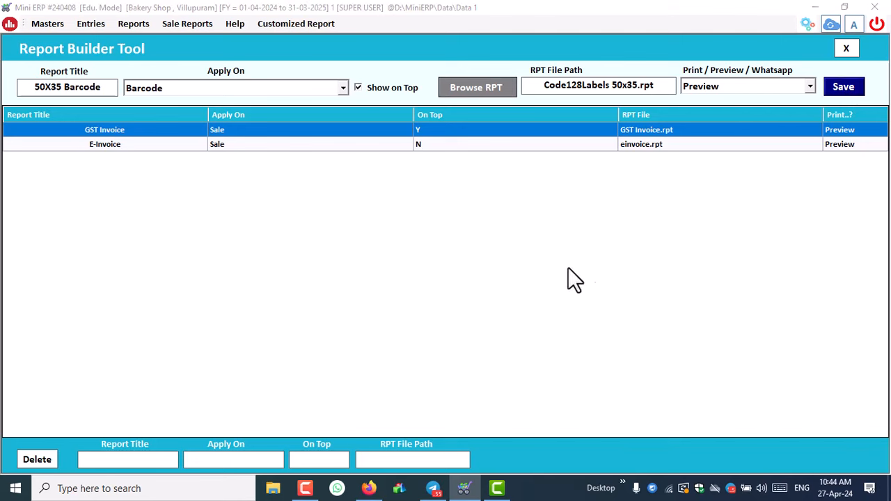
click(466, 288)
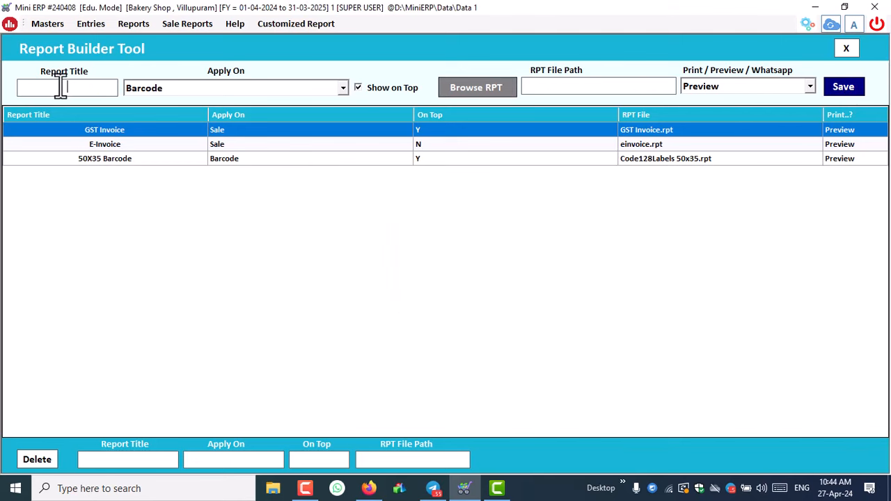
text(sample)
- Untick Show on Top, attach Code128Labels.rpt to the sample entry, and save it
click(375, 90)
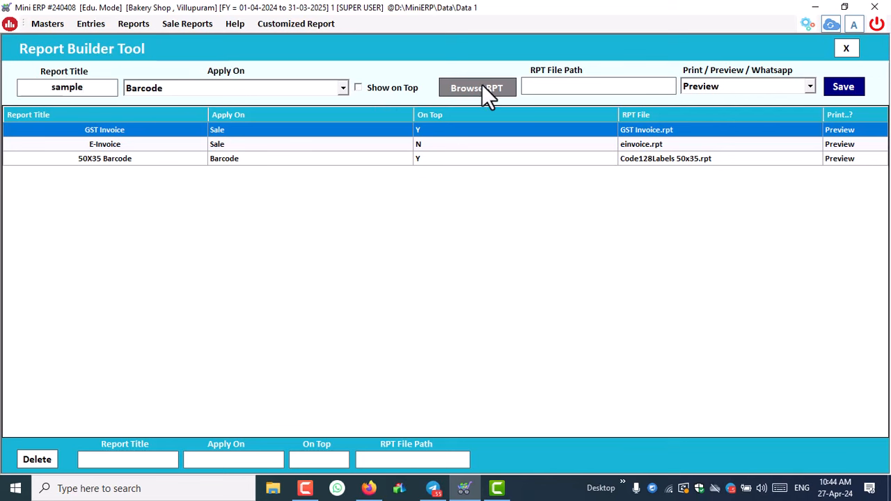
click(483, 86)
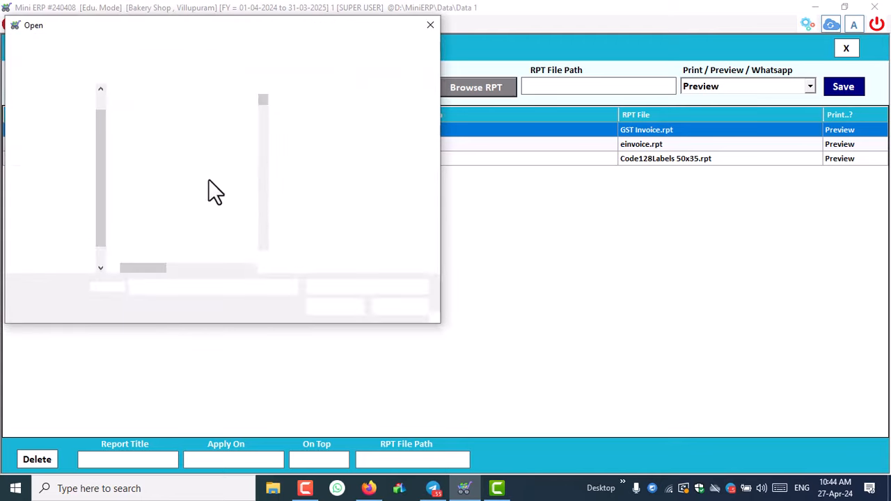
click(131, 180)
text(cas)
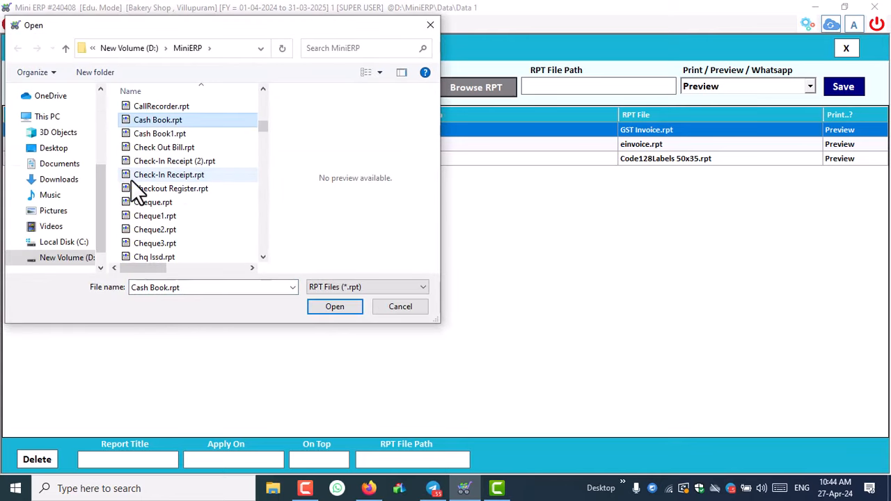
scroll(174, 212, down, 3)
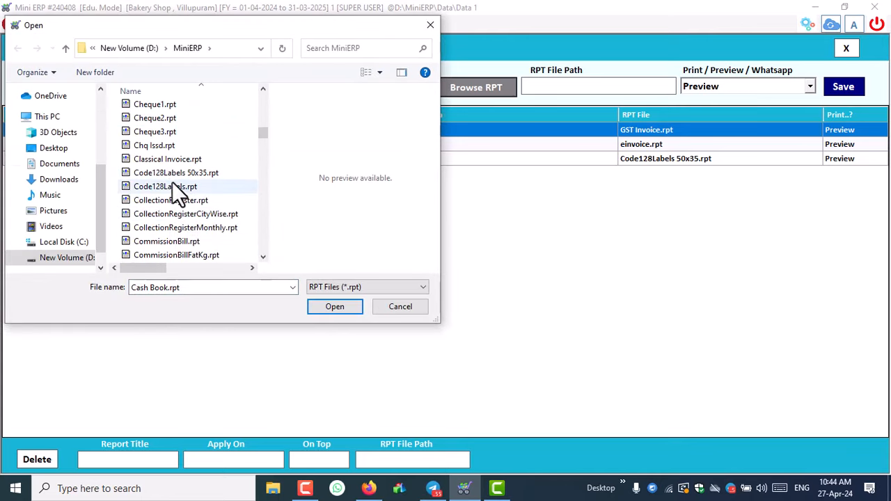
click(172, 187)
click(327, 306)
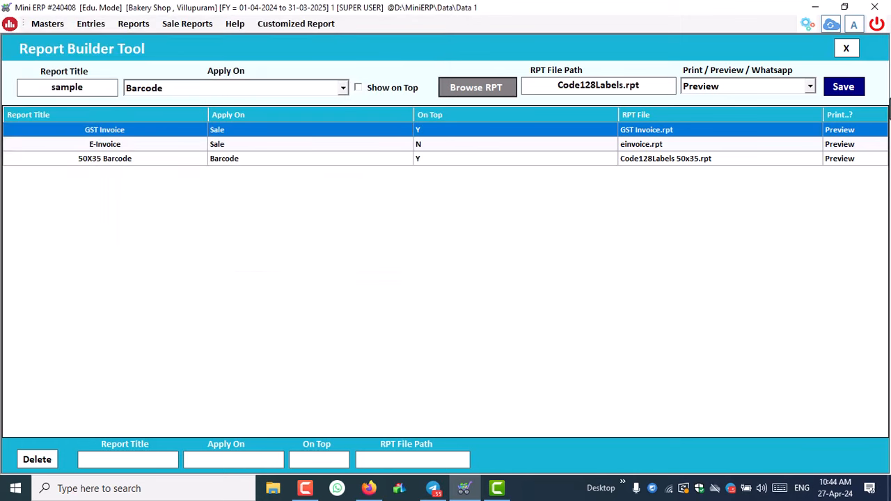
click(843, 85)
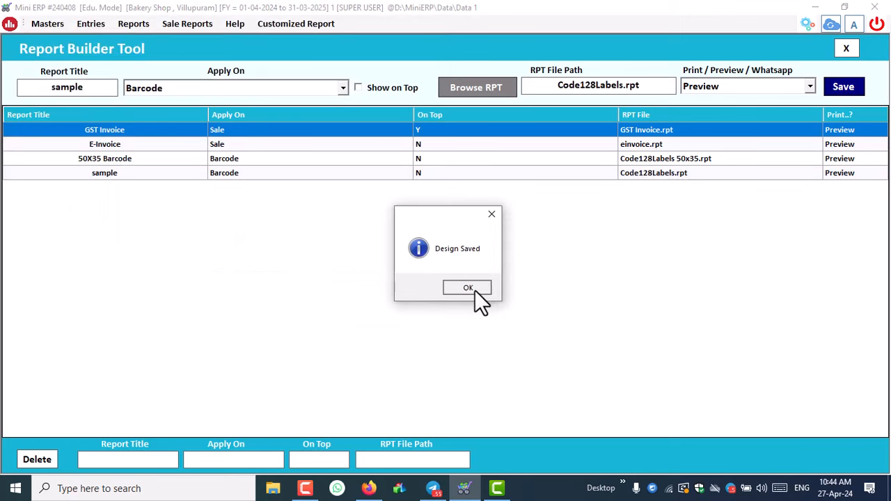
click(468, 288)
- Close the Report Builder and settings, then minimise the ERP window
click(847, 48)
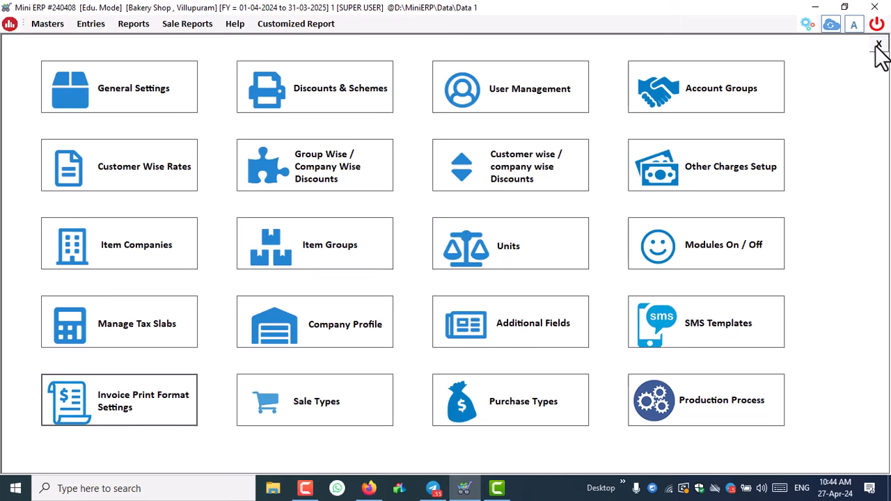
click(879, 45)
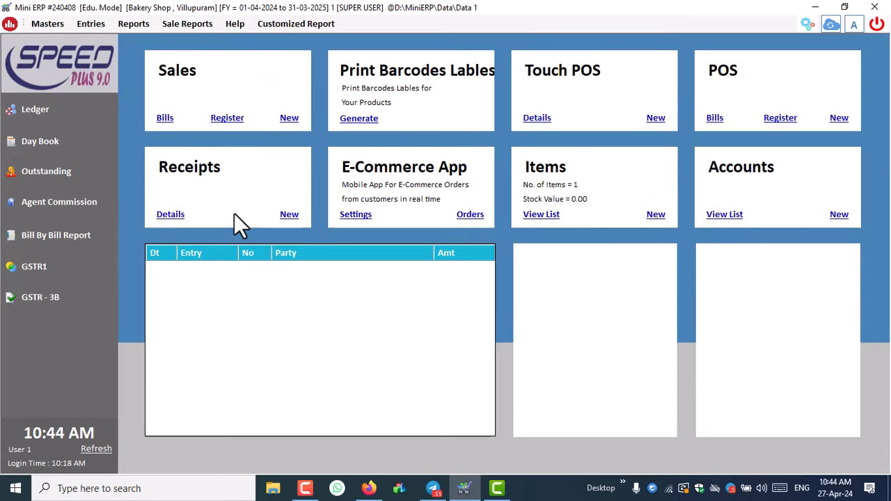
click(814, 8)
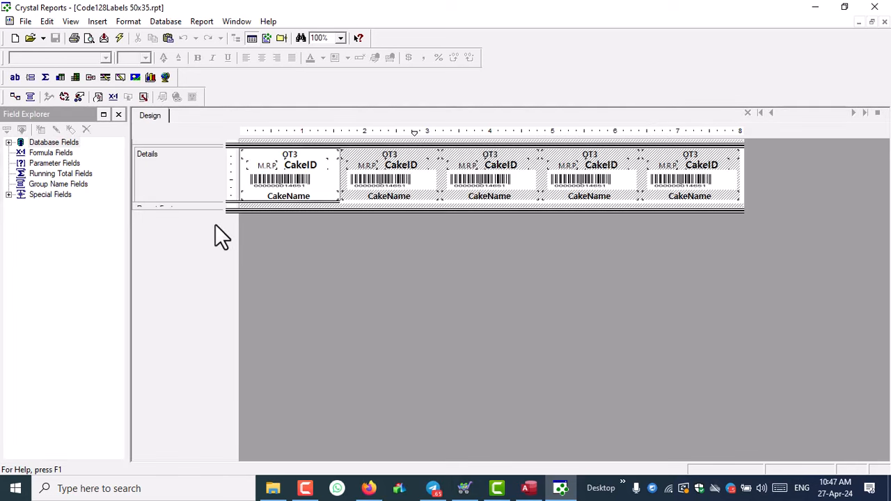
- In Printer Setup, select SNBC TVSE LP 46 NEO BPLE with 50X35 Barcode paper size
click(32, 22)
click(57, 170)
click(415, 183)
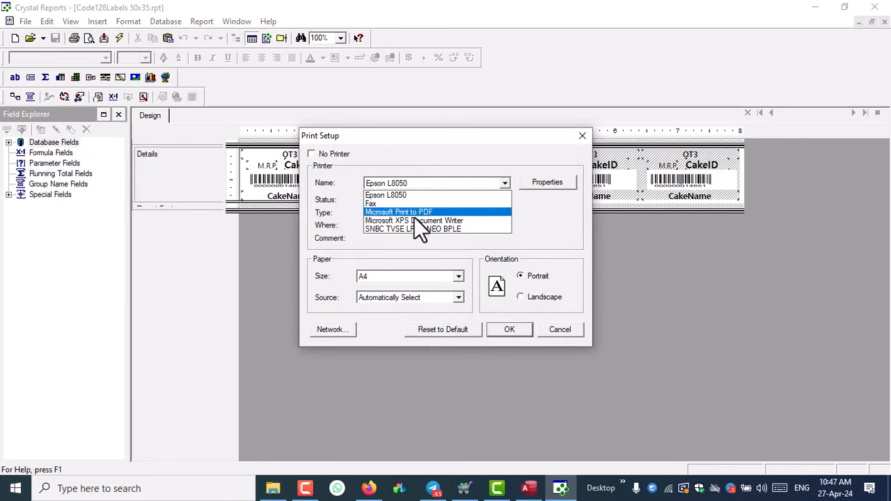
click(416, 230)
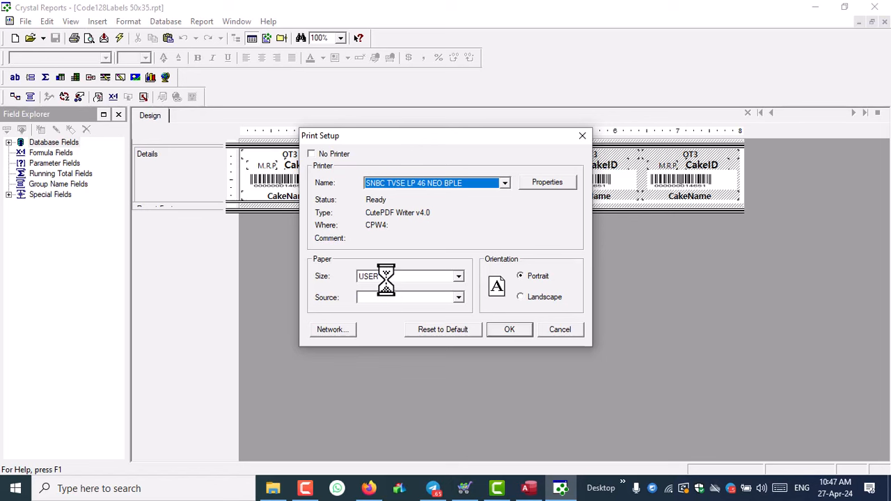
click(385, 276)
click(376, 330)
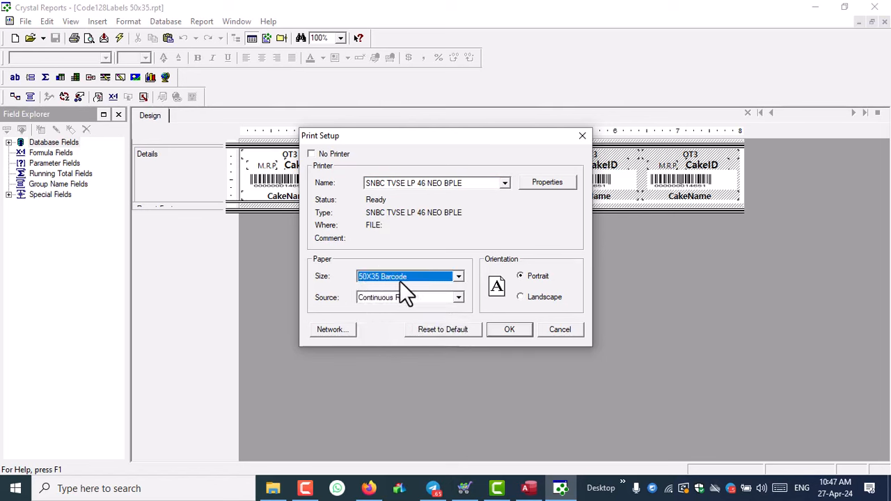
click(496, 332)
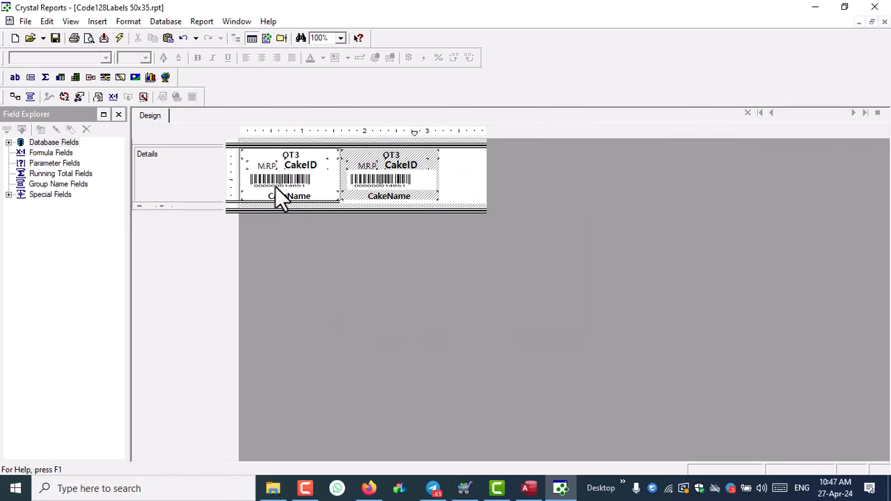
- In Preview, delete the barcode image and the 10003 batch number field from the label
click(121, 37)
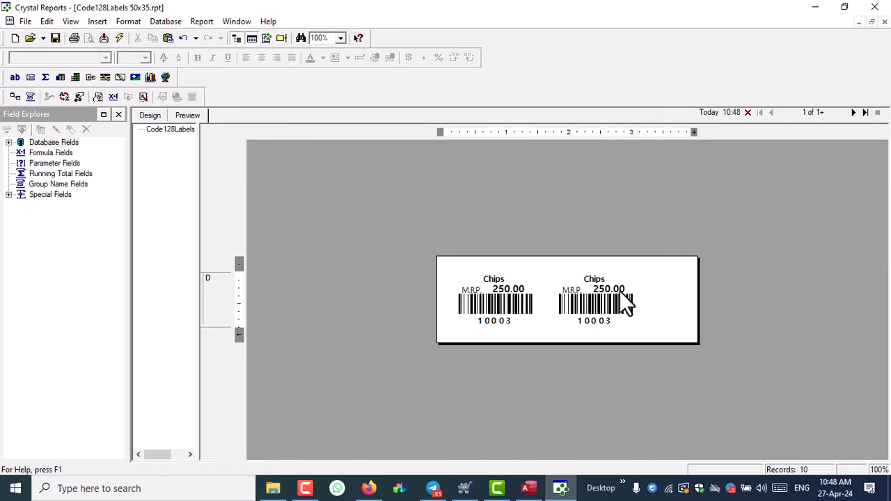
click(499, 310)
click(497, 306)
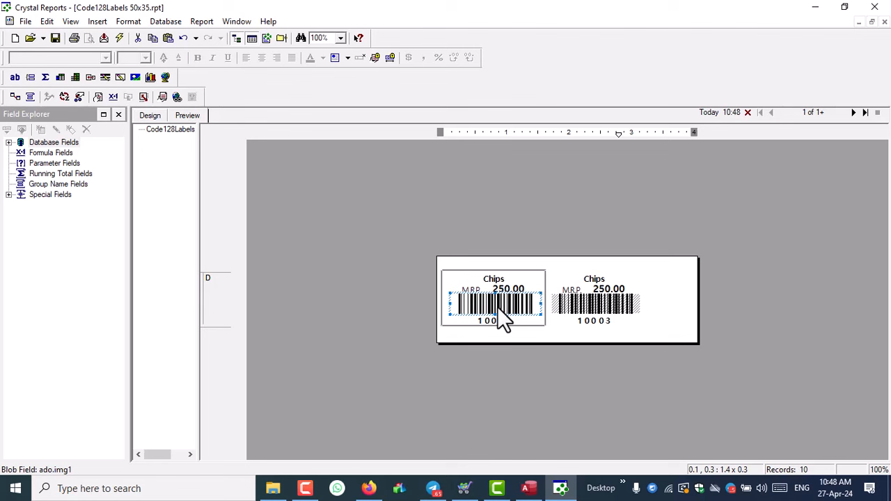
key(Delete)
click(504, 321)
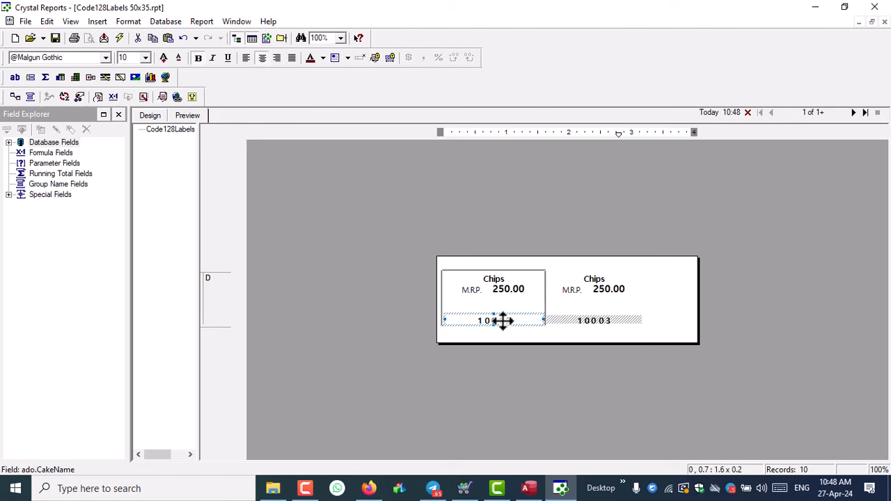
key(Delete)
- Delete the 250.00 price and M.R.P. text, then make the Details section slightly taller
click(506, 289)
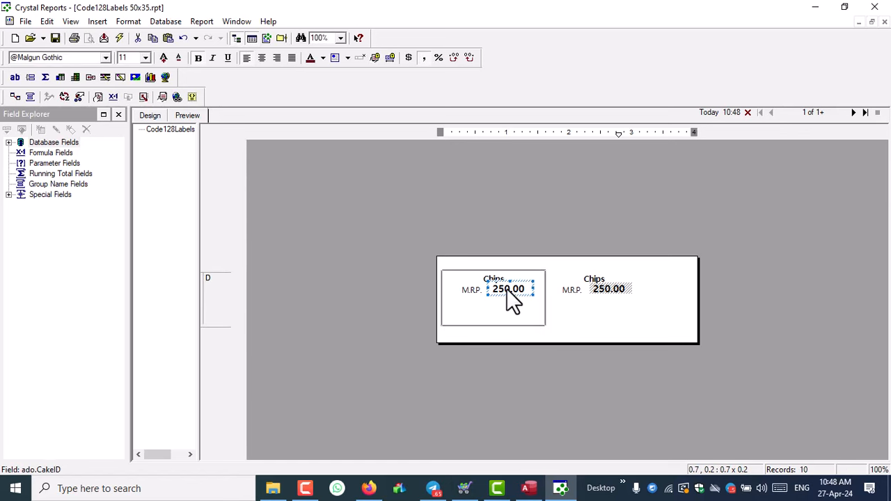
key(Delete)
click(462, 289)
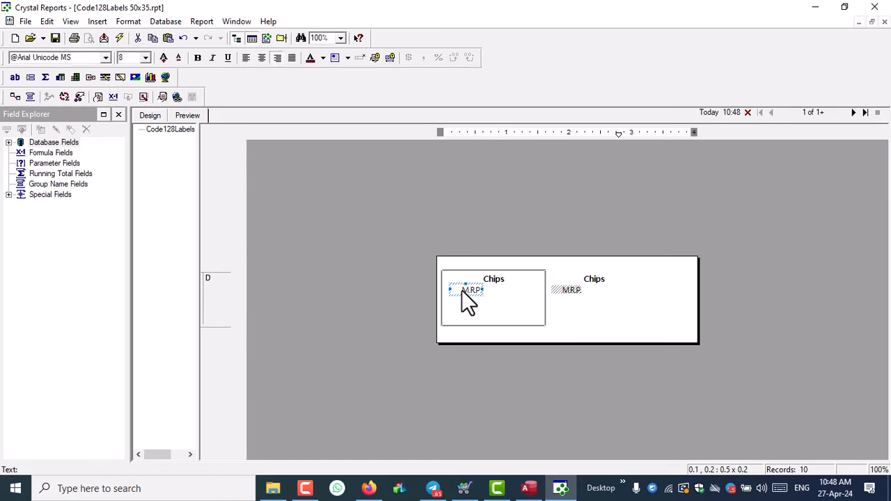
key(Delete)
click(487, 282)
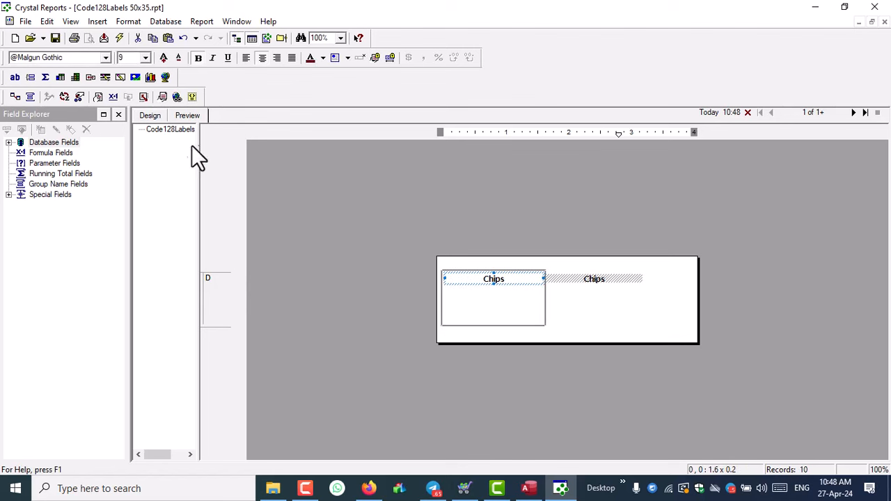
click(154, 115)
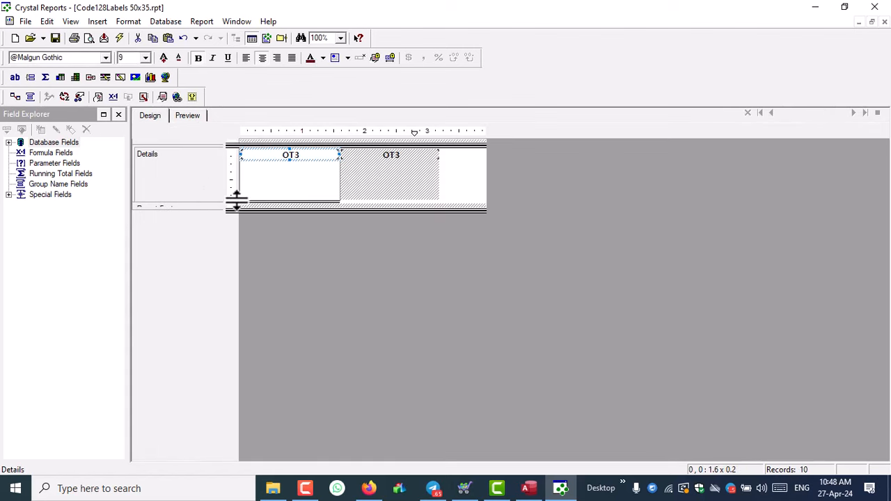
drag(235, 201, 239, 213)
click(191, 115)
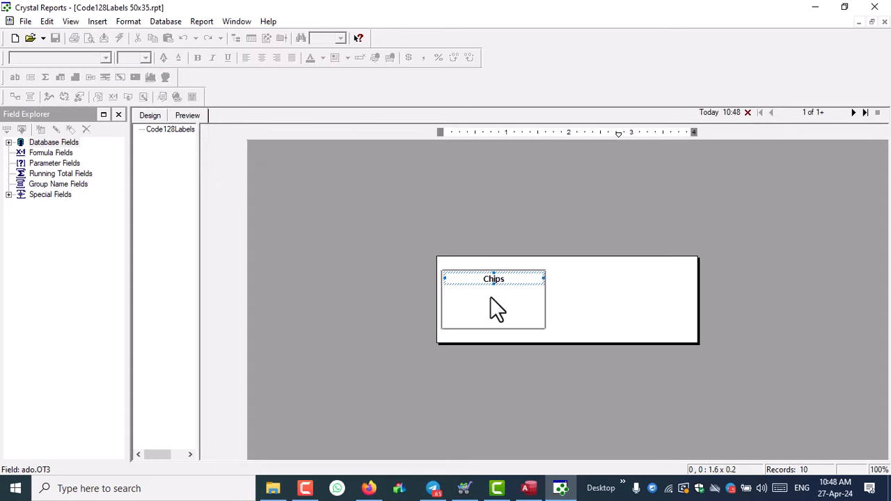
- In Page Setup, set margins to Top 0, Left 0, Bottom 0.02 and Right 0.0
click(581, 302)
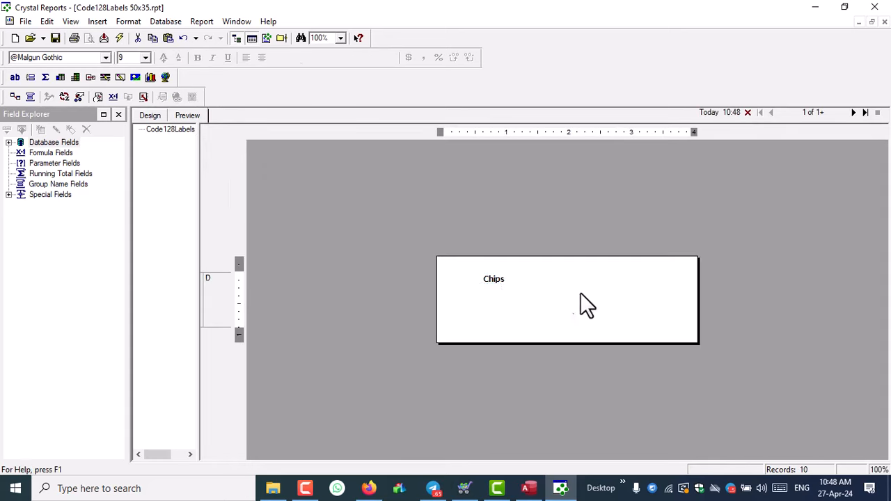
click(27, 22)
click(46, 179)
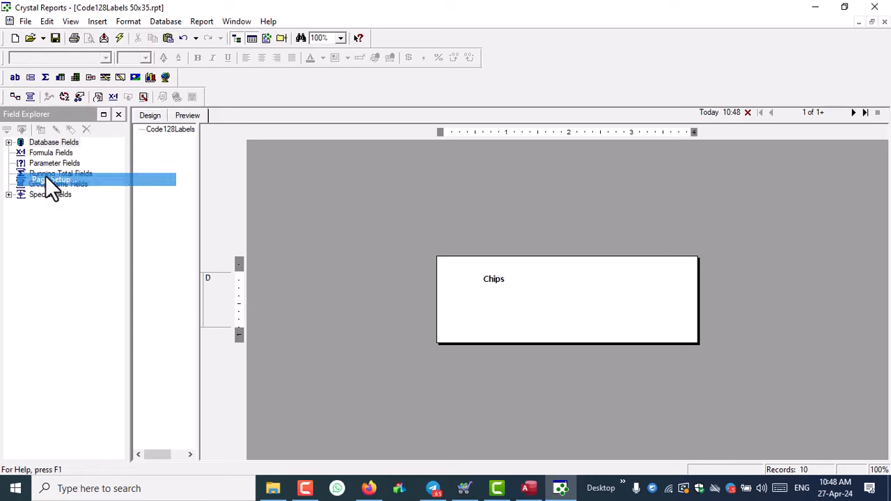
drag(440, 199, 408, 199)
text(0.05)
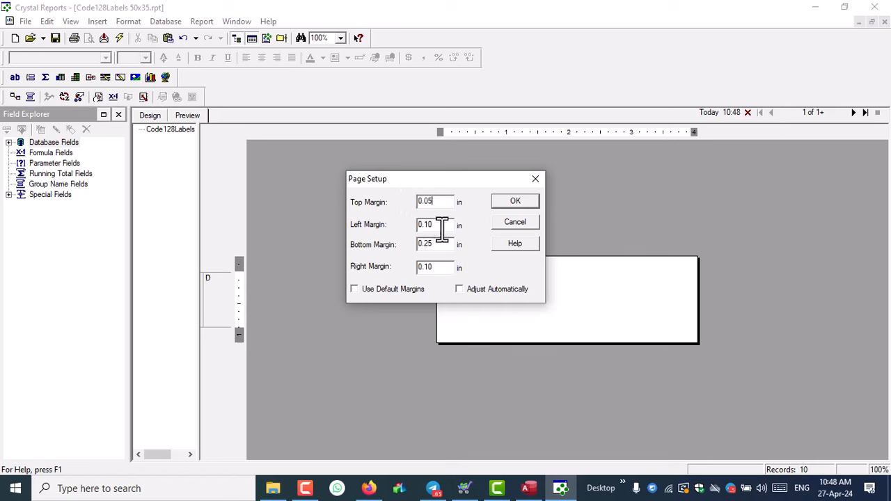
drag(442, 226, 392, 224)
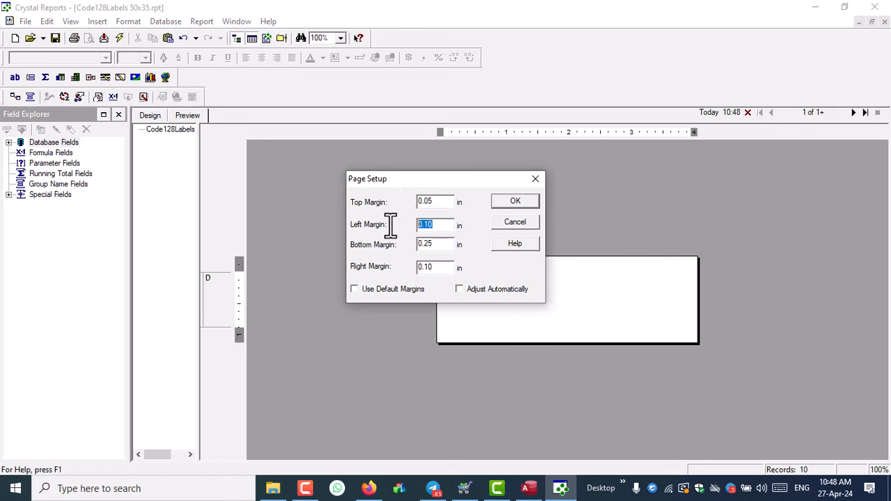
text(0)
drag(443, 246, 393, 249)
text(0.)
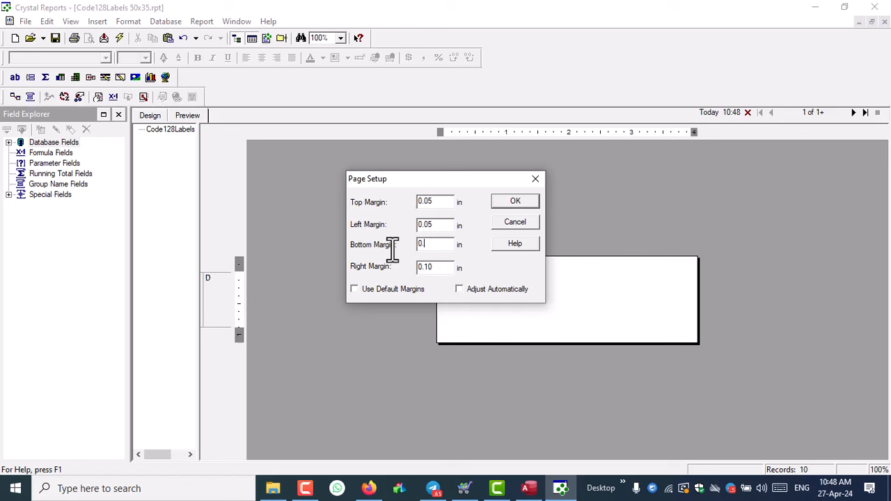
text(02)
drag(443, 273, 385, 272)
text(0.0)
click(535, 200)
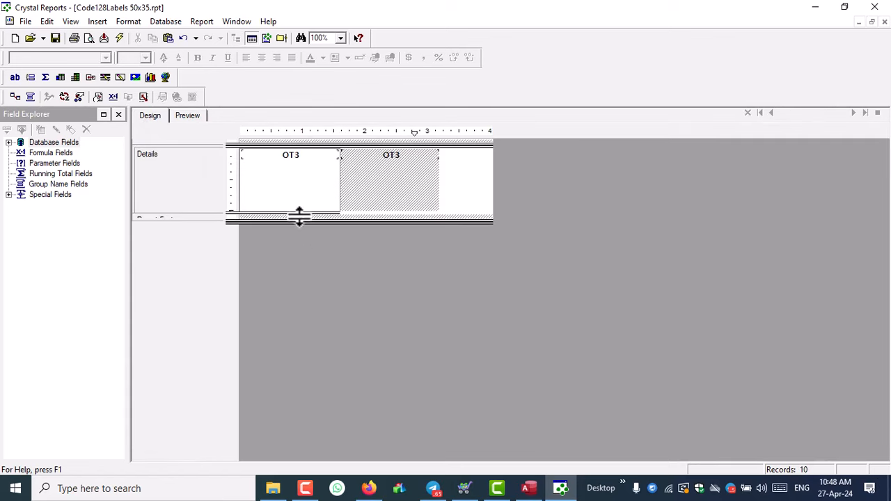
- Move the item name field slightly lower and zoom the design to 300%
click(300, 155)
mouse_move(300, 154)
mouse_down()
mouse_move(303, 174)
mouse_move(292, 167)
mouse_up()
click(341, 38)
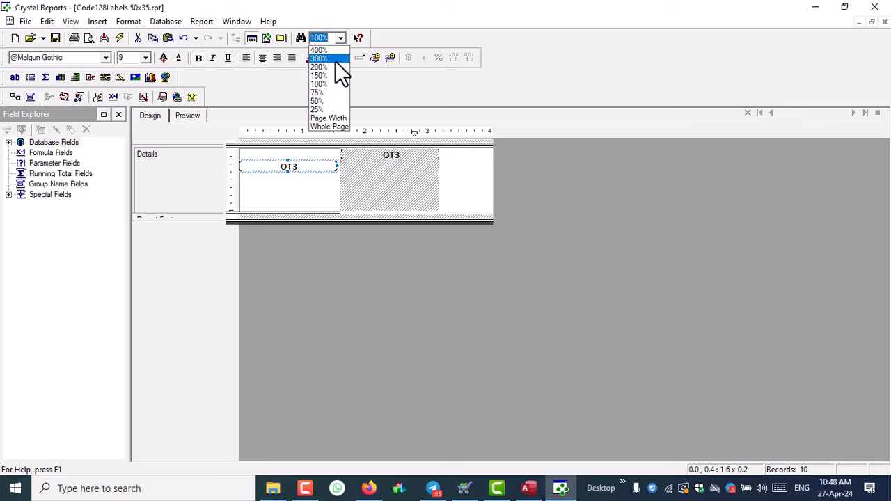
click(335, 61)
- Open the Details section's Section Expert on the Layout tab showing its 1.600 in width
right_click(177, 220)
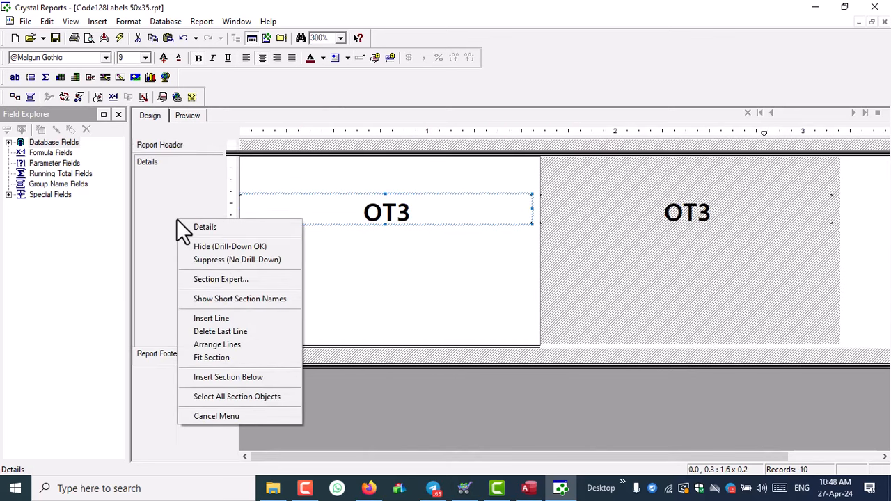
click(171, 146)
right_click(184, 215)
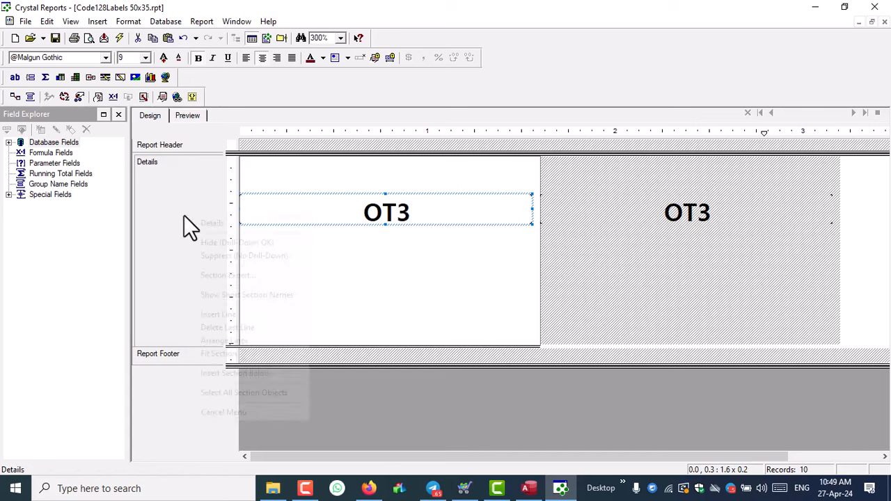
click(234, 276)
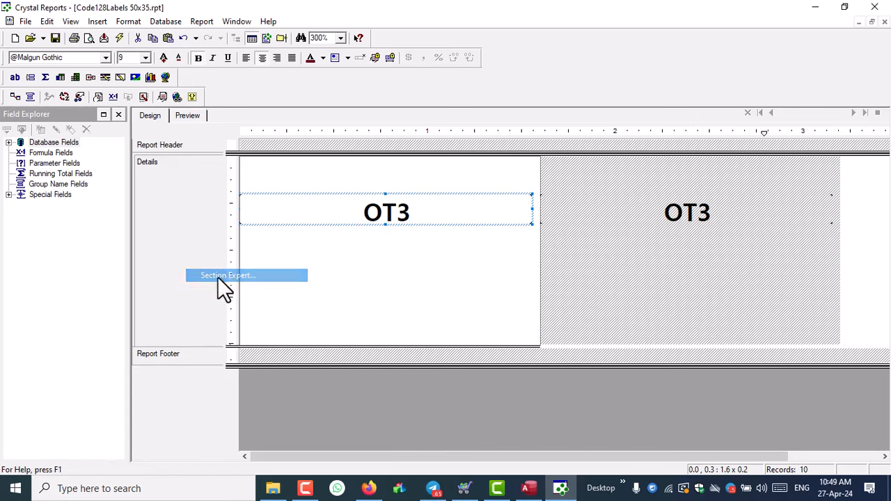
click(537, 110)
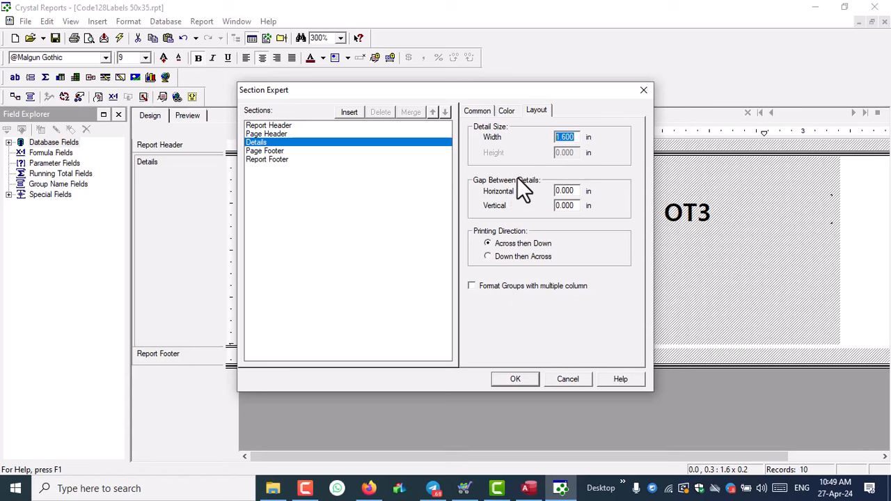
click(369, 488)
- In a new Firefox tab, search Google for 'inches to mm'
key(ctrl+t)
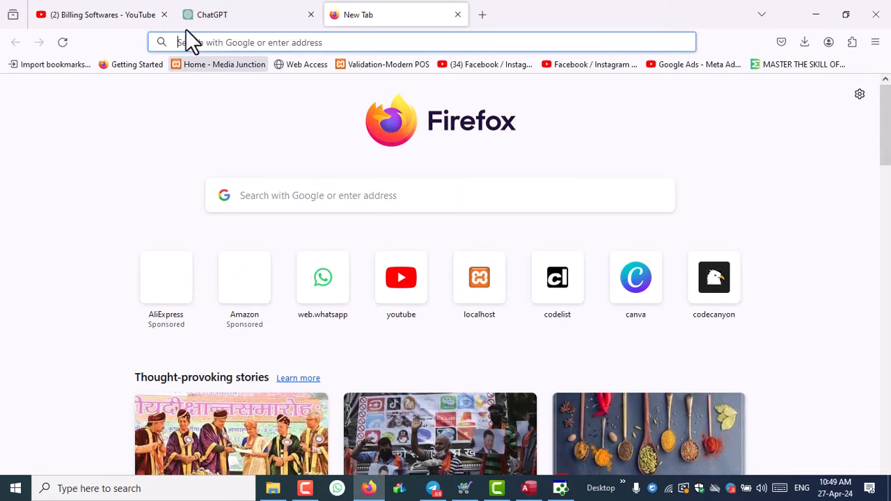
click(164, 14)
click(224, 42)
text(google.com)
key(Return)
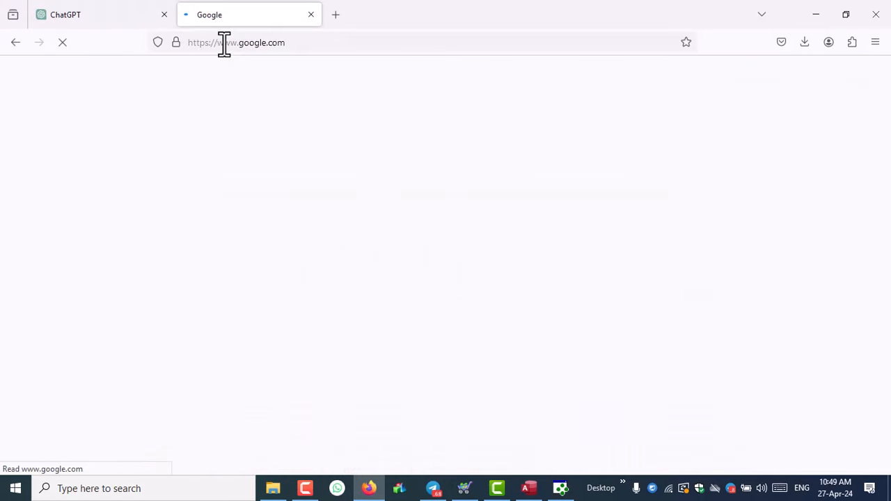
text(inches to mm)
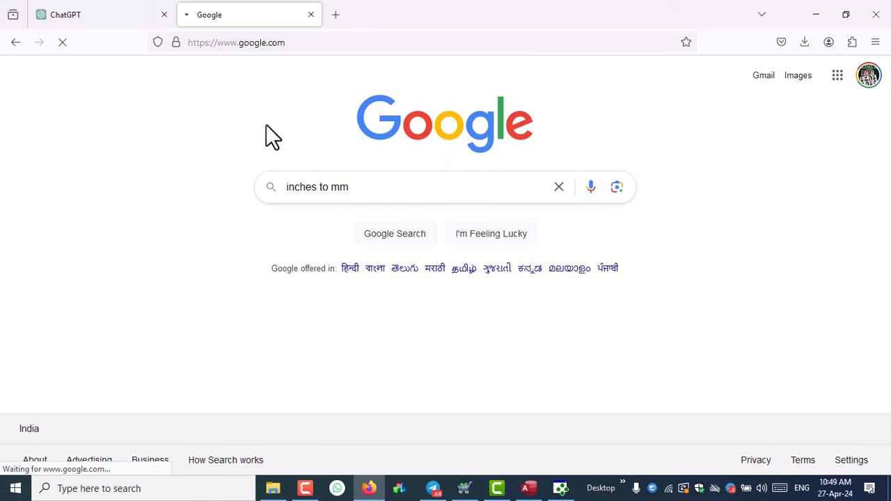
key(Return)
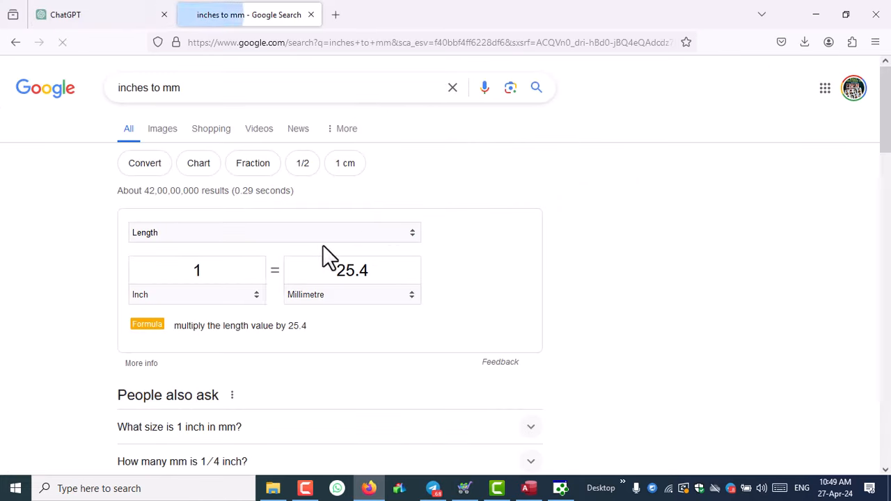
- Convert 50 millimetres in the converter and read the 1.9685 inch result
drag(336, 271, 389, 271)
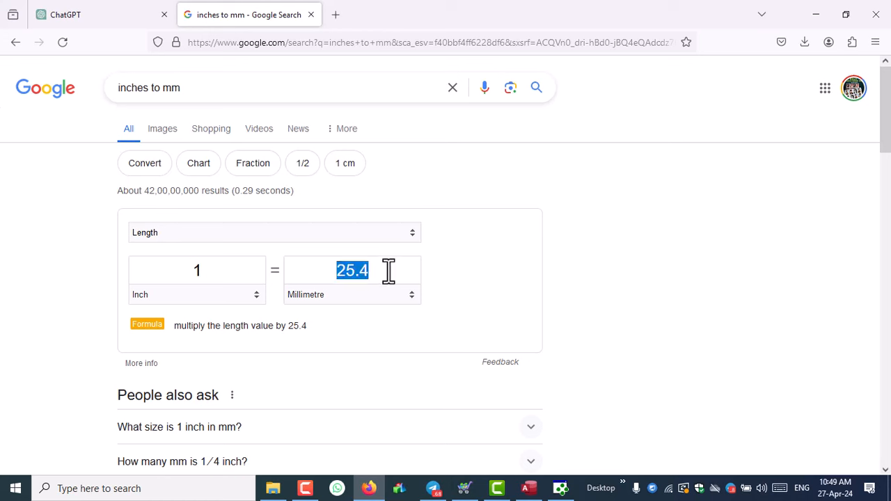
text(50)
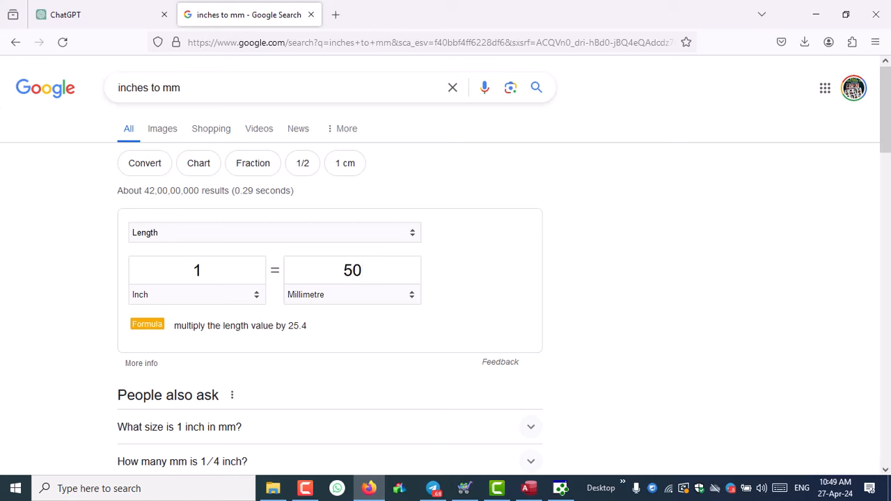
click(234, 282)
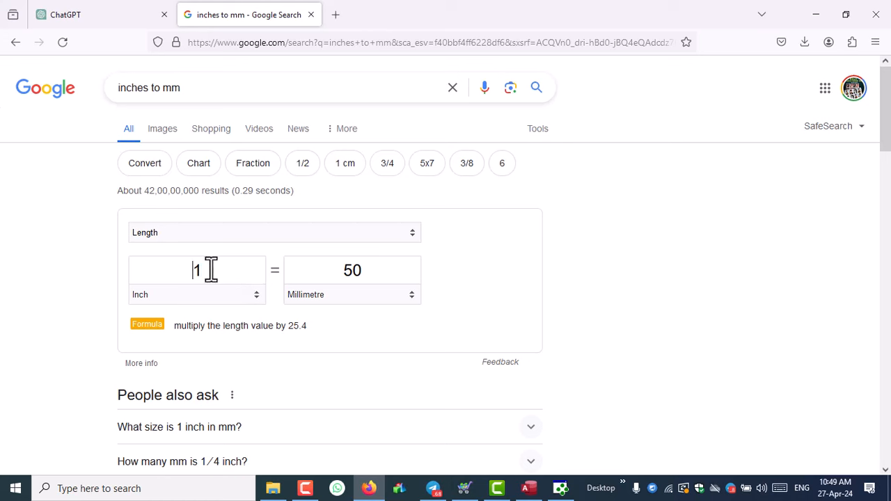
double_click(211, 270)
drag(232, 274, 170, 272)
click(562, 488)
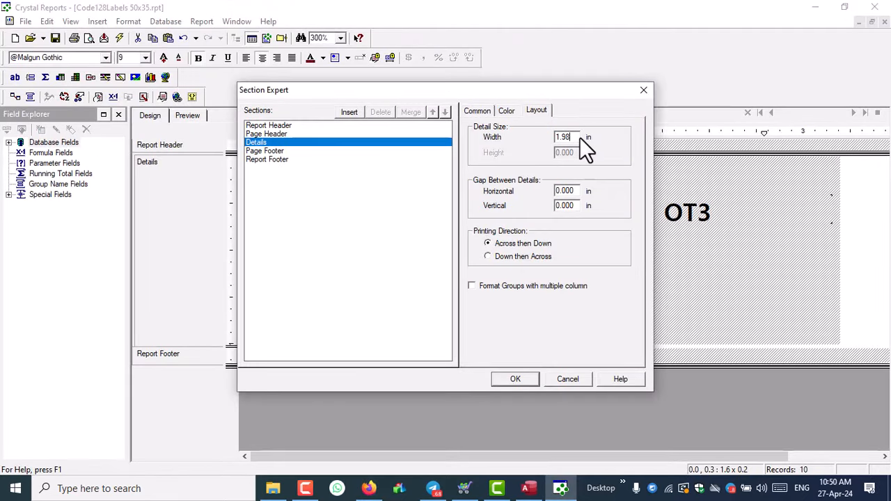
- Confirm the new detail width, preview the labels, and set the left page margin to 0.08 in
click(514, 378)
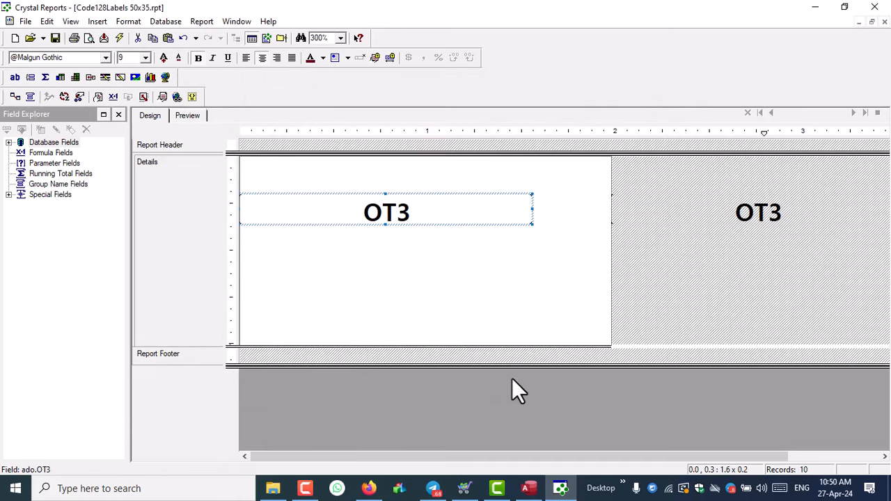
click(177, 118)
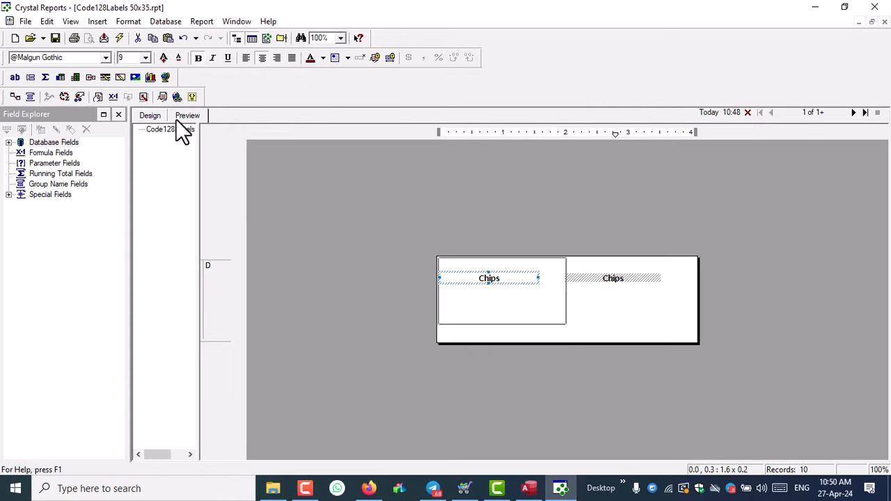
click(26, 21)
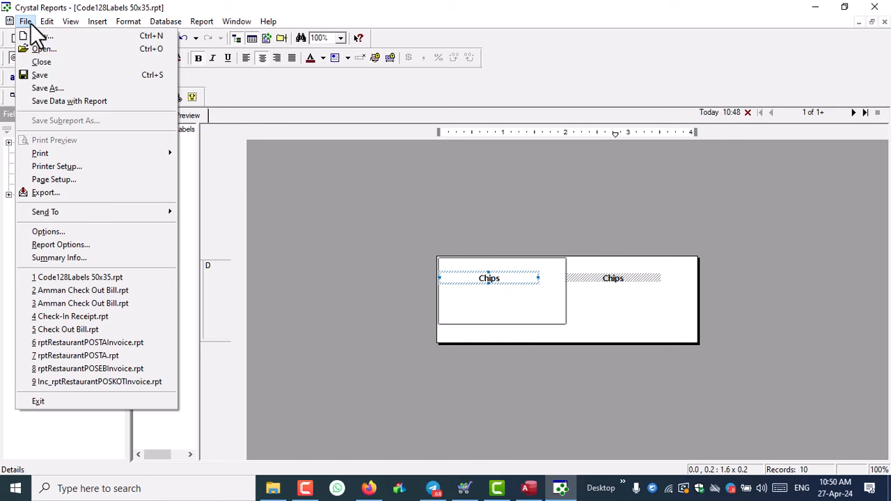
click(61, 179)
click(440, 224)
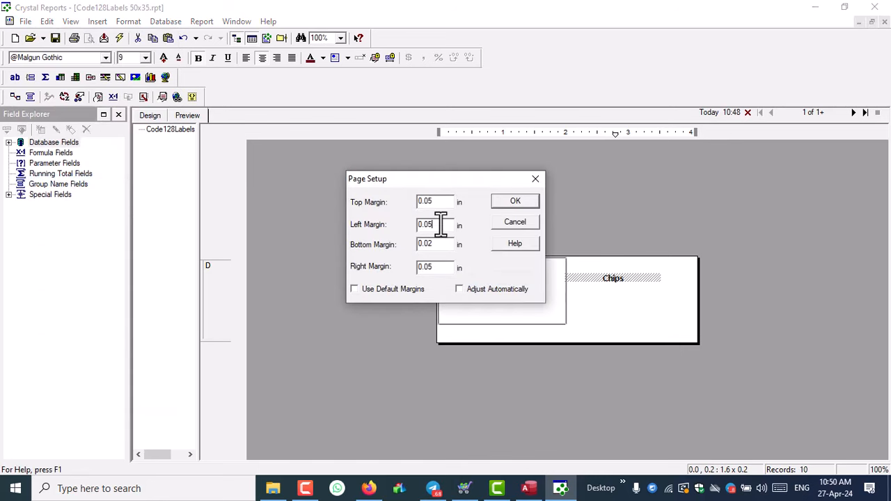
text(0.08)
click(516, 200)
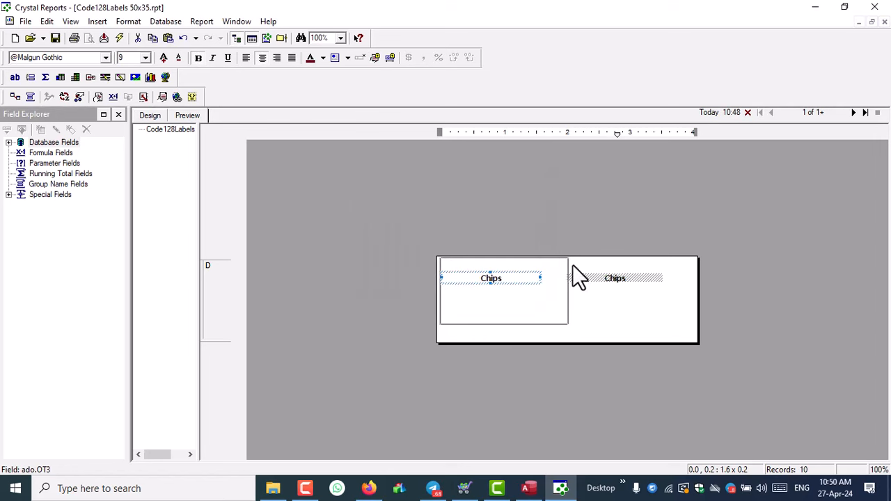
- At 200% zoom, narrow the Chips field from its left edge so it sits more centred
click(630, 376)
click(340, 38)
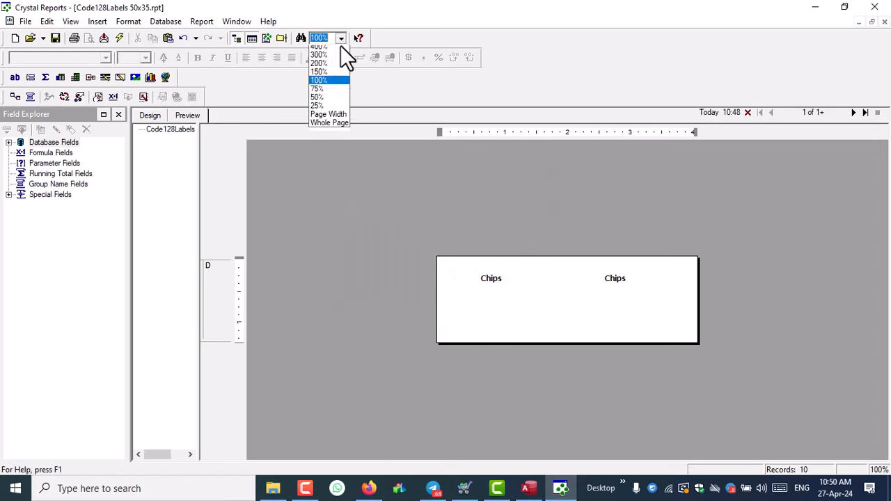
click(331, 67)
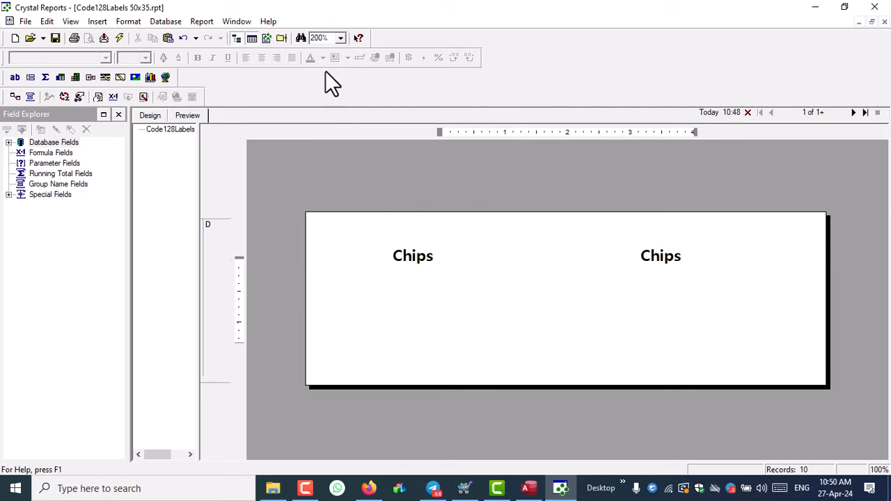
click(398, 260)
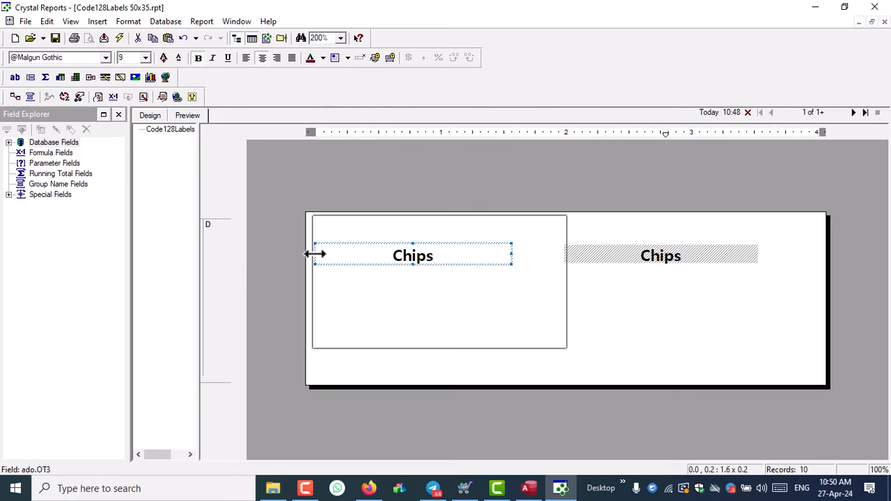
drag(315, 255, 353, 255)
click(435, 300)
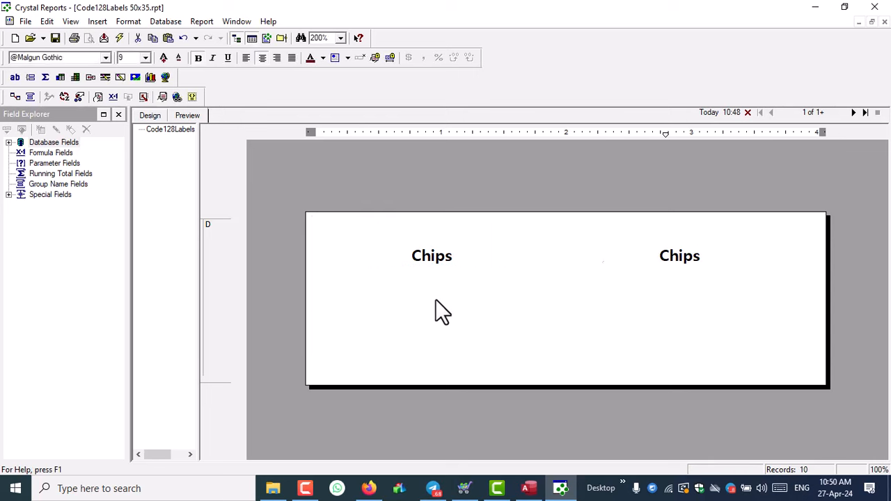
- Drag the C1 field (Bakery Shop) from the ado table to the top of the label
click(9, 142)
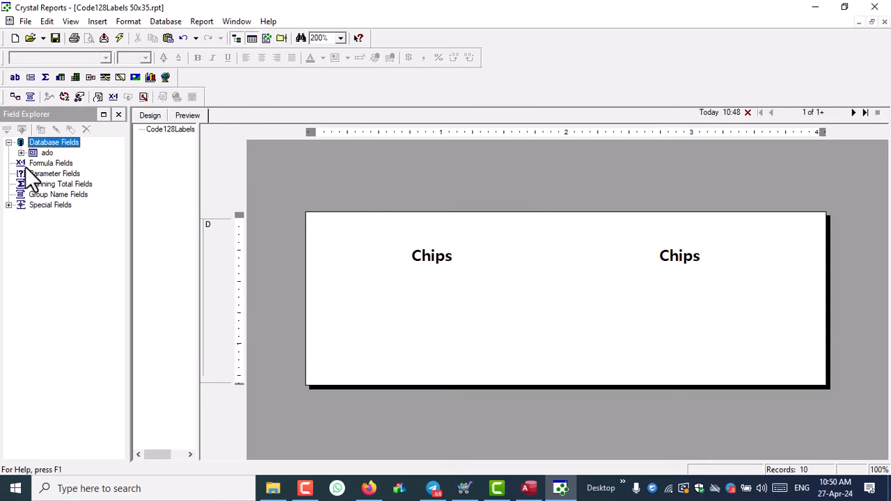
click(21, 152)
click(56, 174)
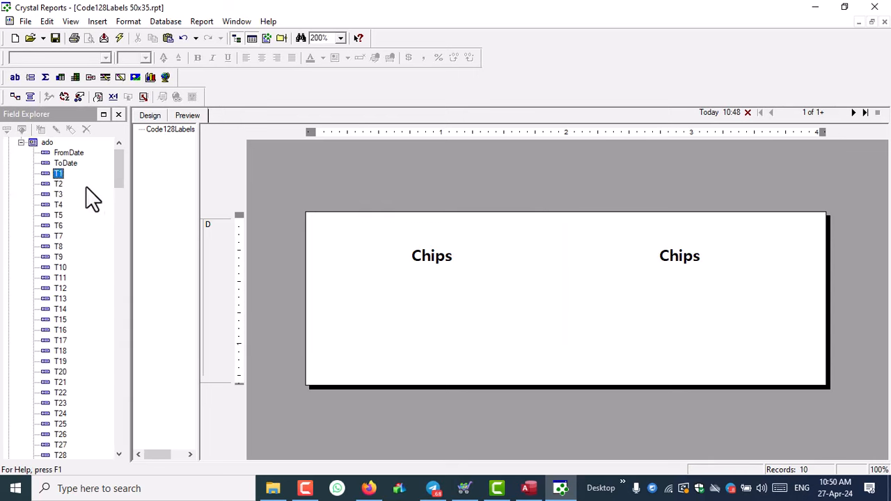
key(c)
drag(59, 447, 342, 223)
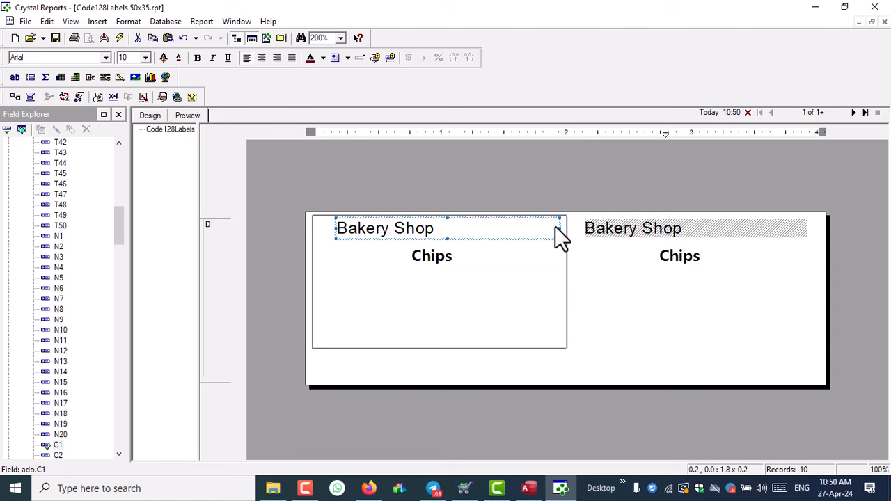
click(326, 227)
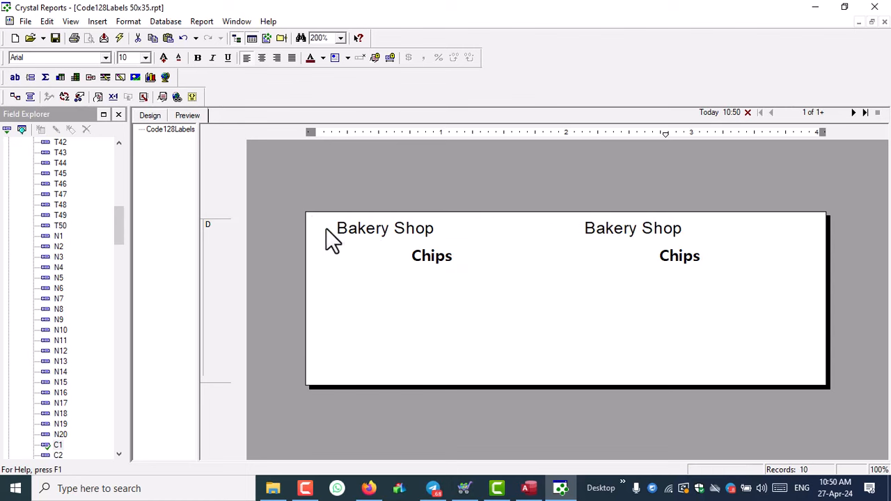
- Format the Bakery Shop header as bold, centred Calibri and widen it across the label
click(378, 233)
click(47, 58)
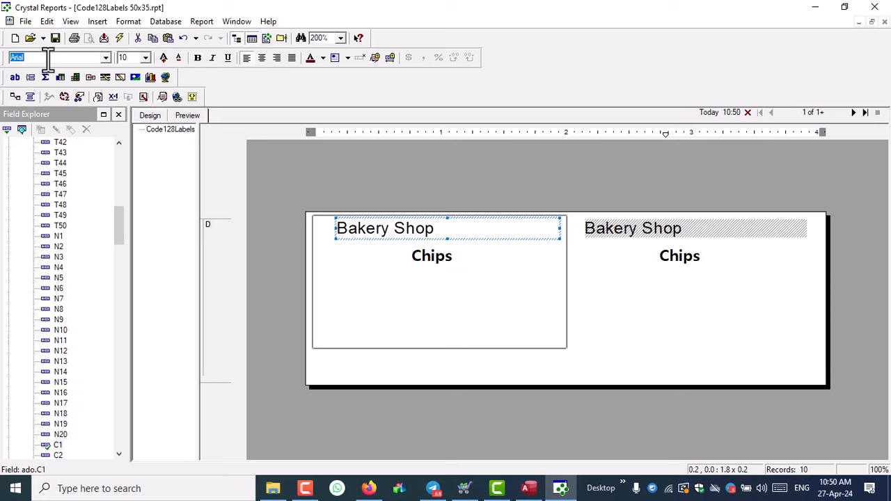
text(calibri)
key(Return)
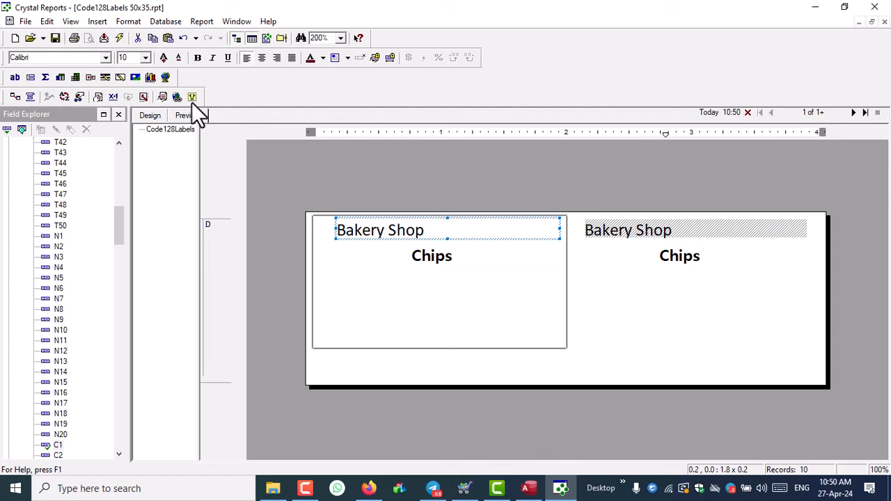
click(198, 58)
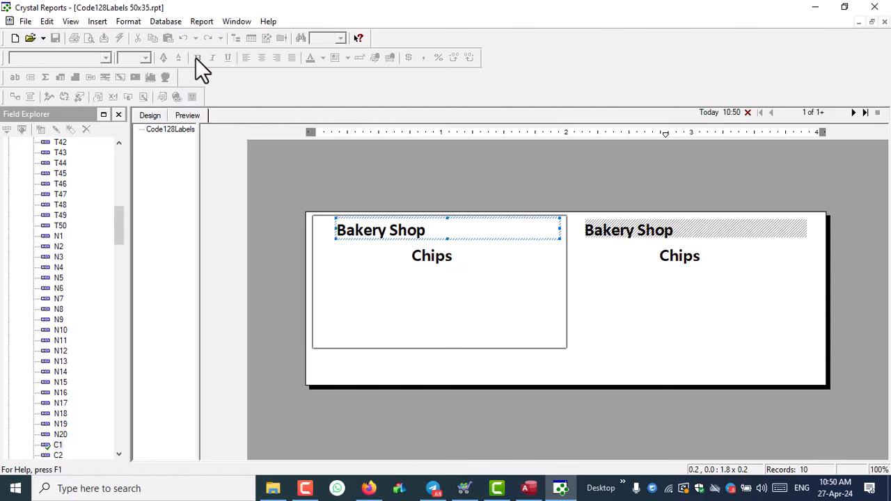
click(275, 57)
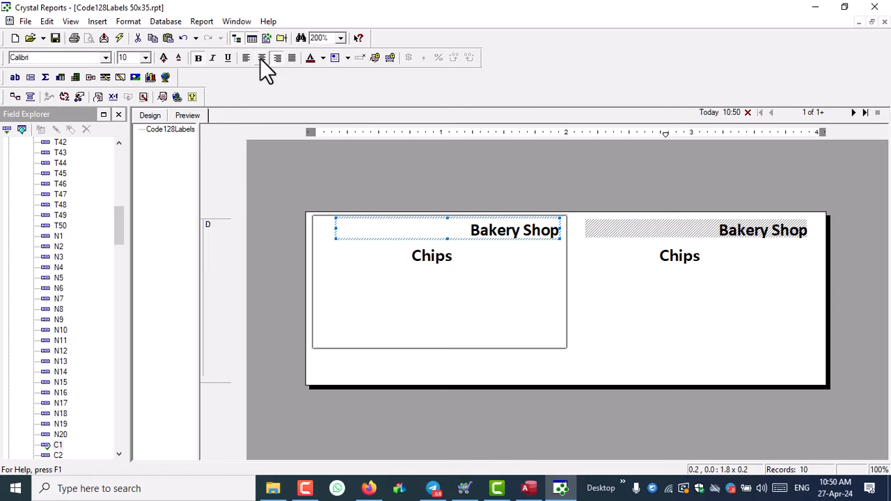
click(262, 58)
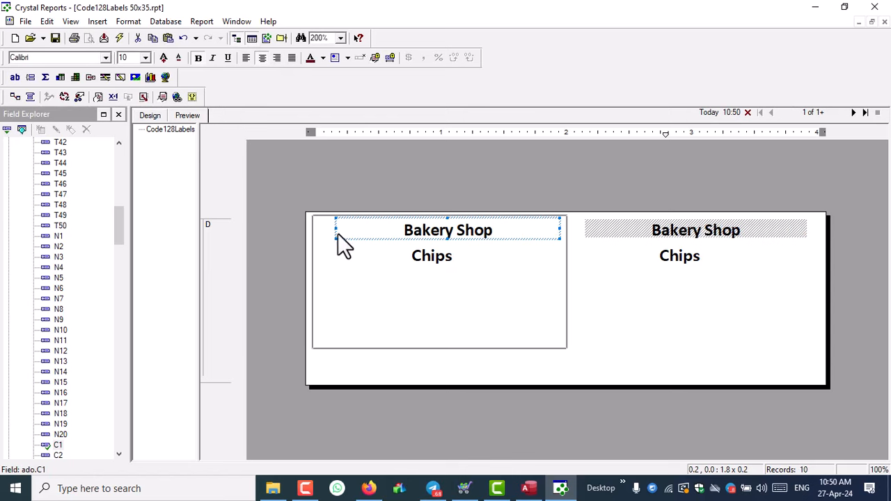
drag(336, 229, 323, 231)
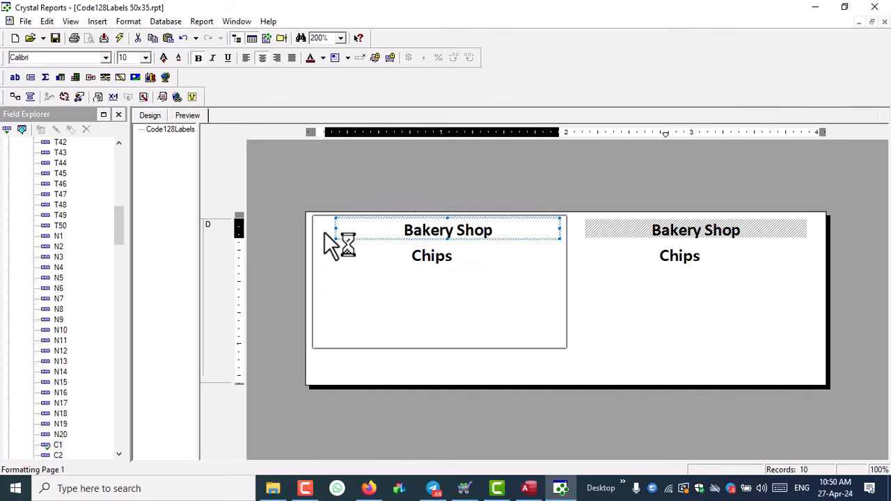
click(431, 420)
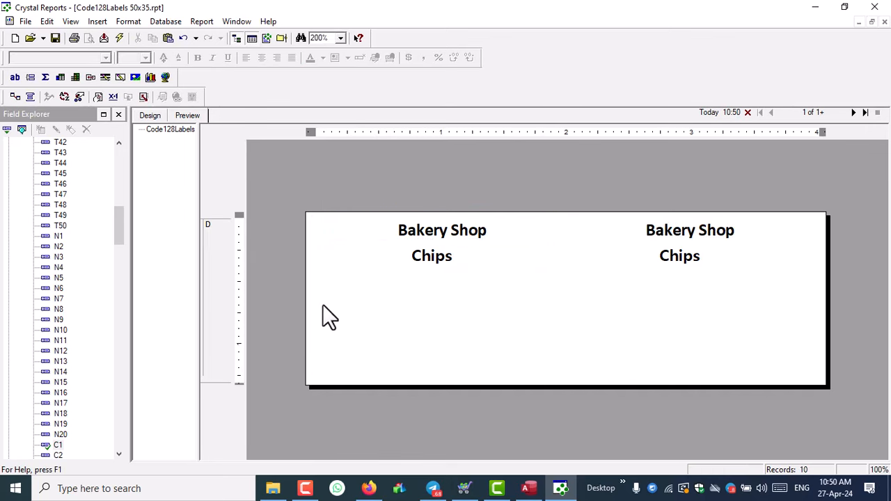
- Increase the header font size to 11 and make its field slightly taller
click(454, 234)
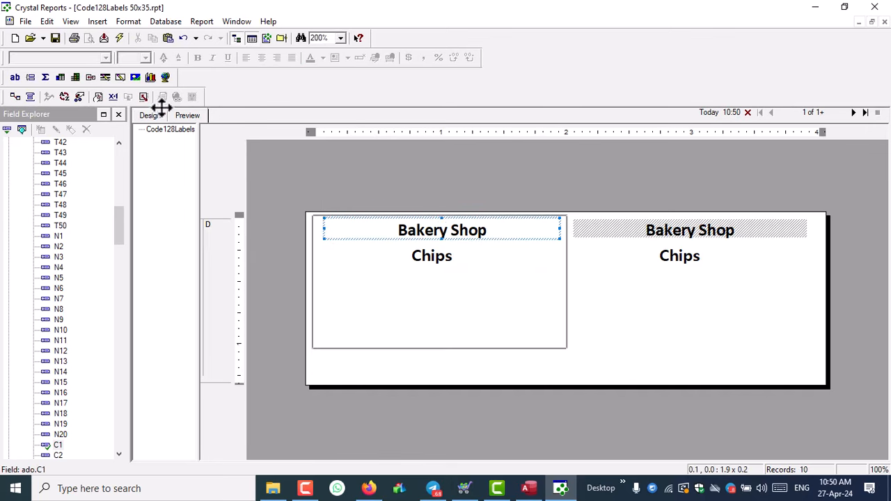
click(164, 56)
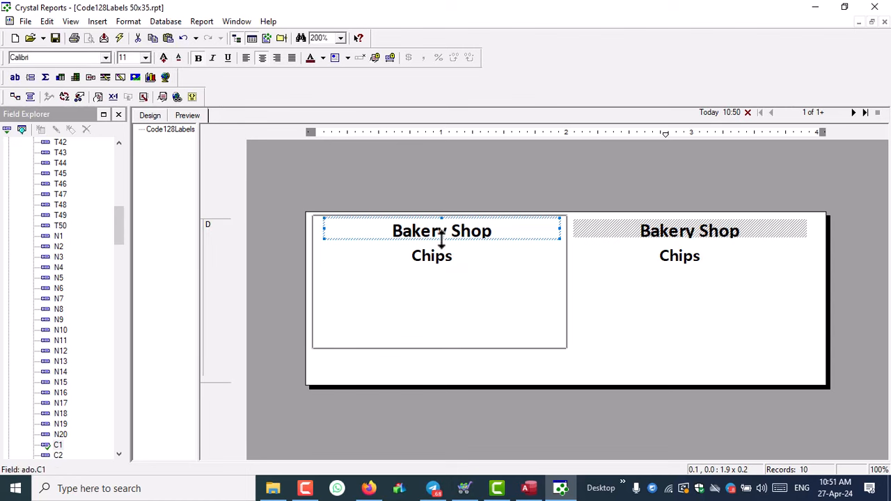
drag(442, 240, 442, 246)
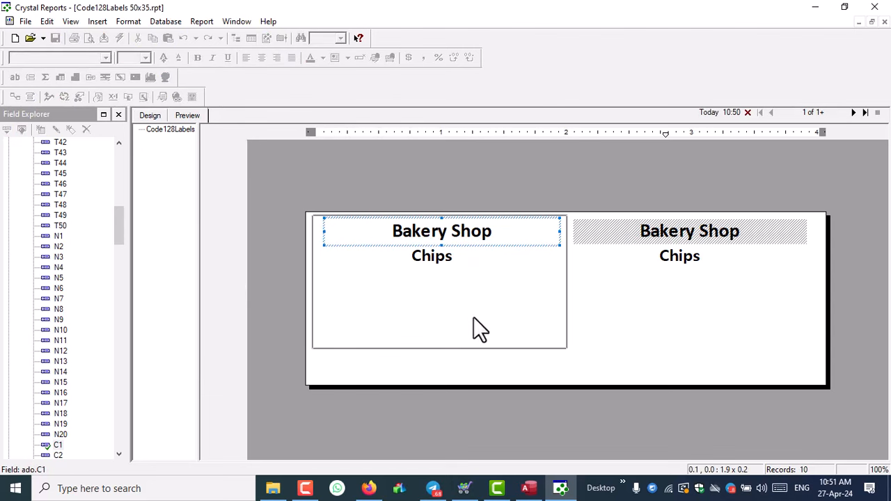
click(514, 407)
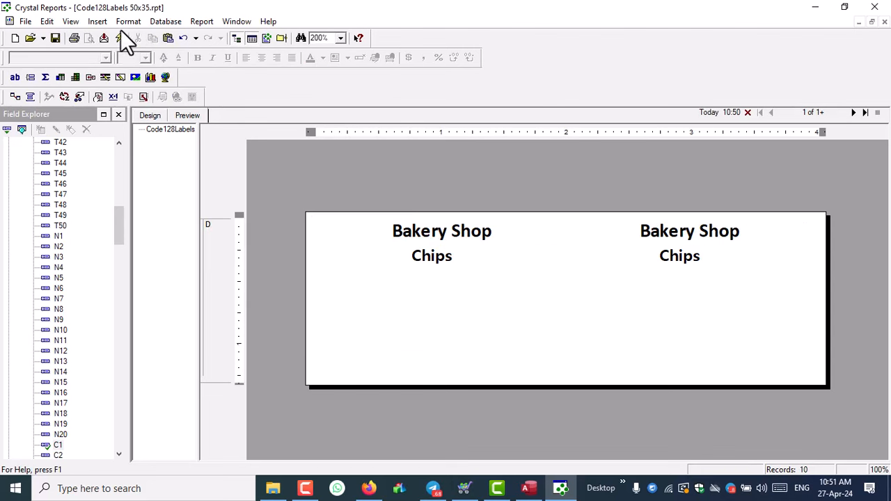
- Draw a horizontal line under the Bakery Shop header
click(101, 24)
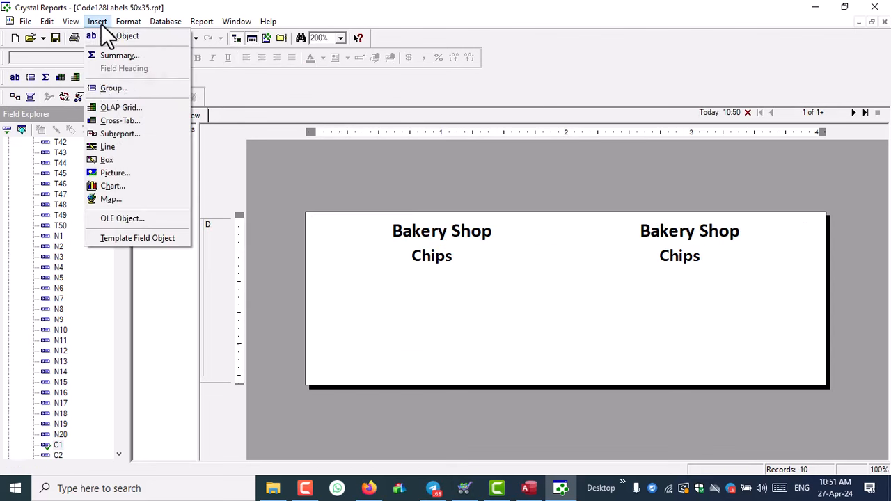
click(111, 147)
drag(312, 243, 557, 252)
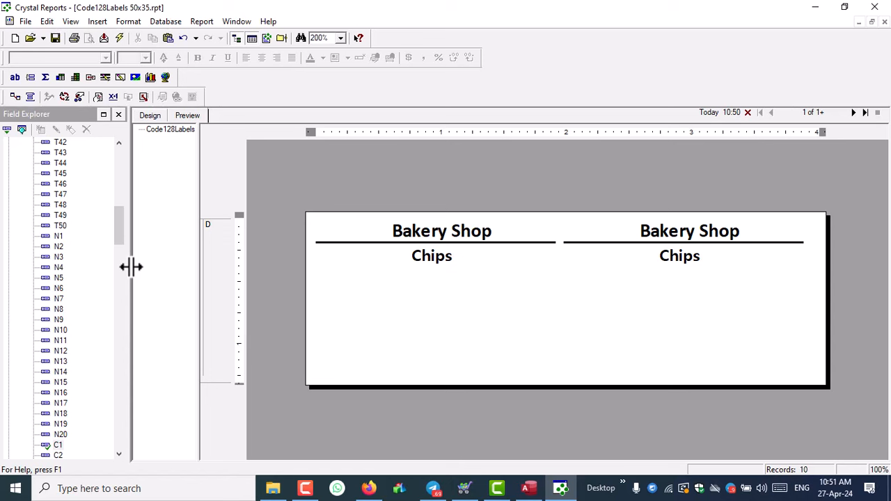
- Nudge Chips slightly lower and place a new text object near the label's bottom
click(425, 261)
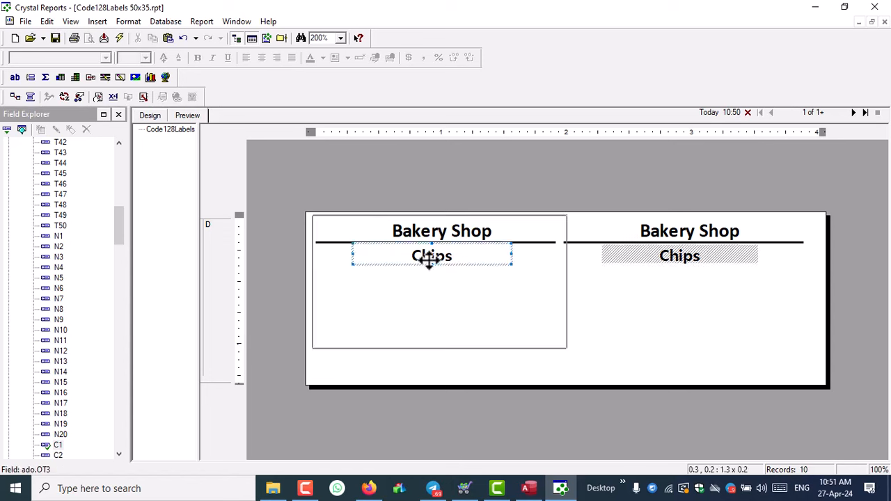
click(466, 293)
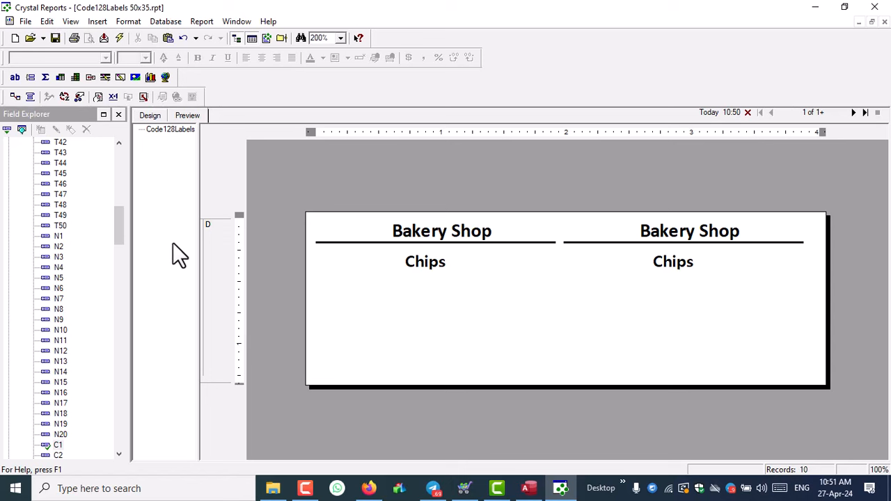
click(94, 23)
click(105, 35)
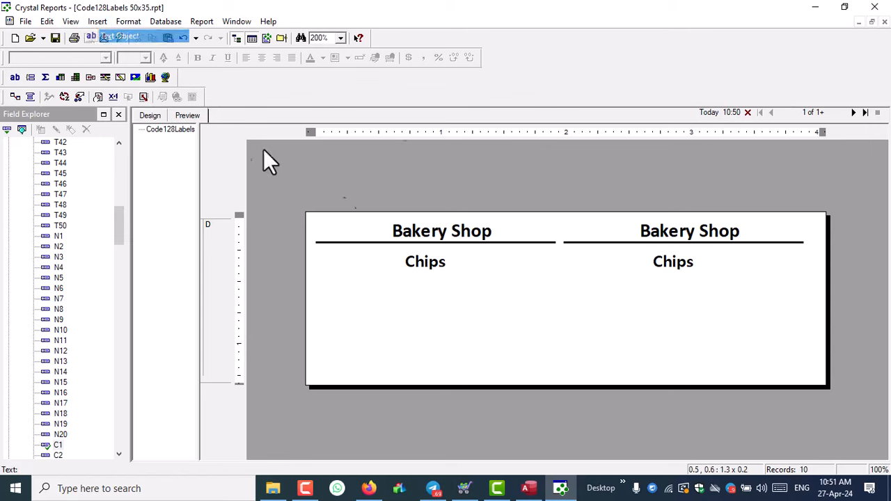
click(328, 322)
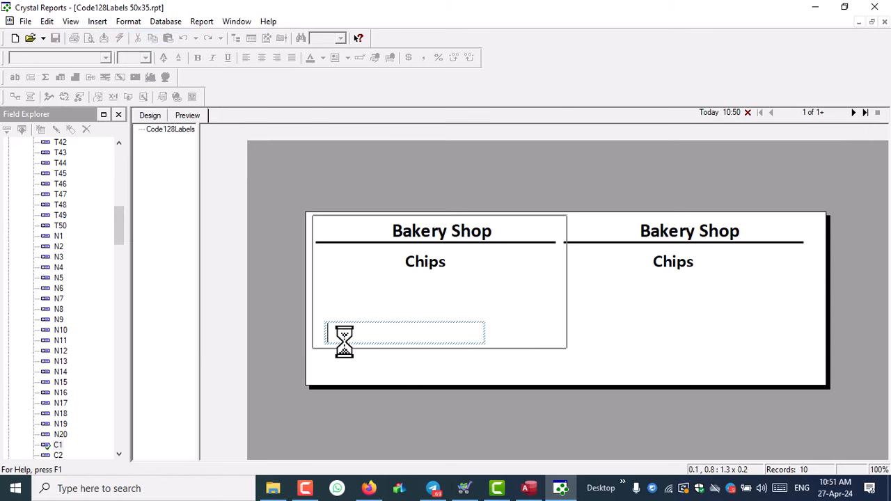
- Type 'Batch No' and insert the OT4 field (27APR24) after it in the text box
text(Batc)
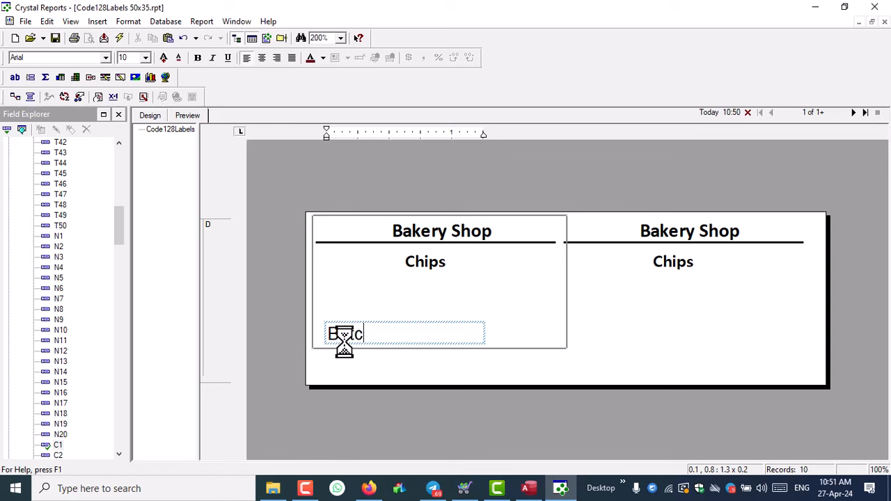
text(h No :)
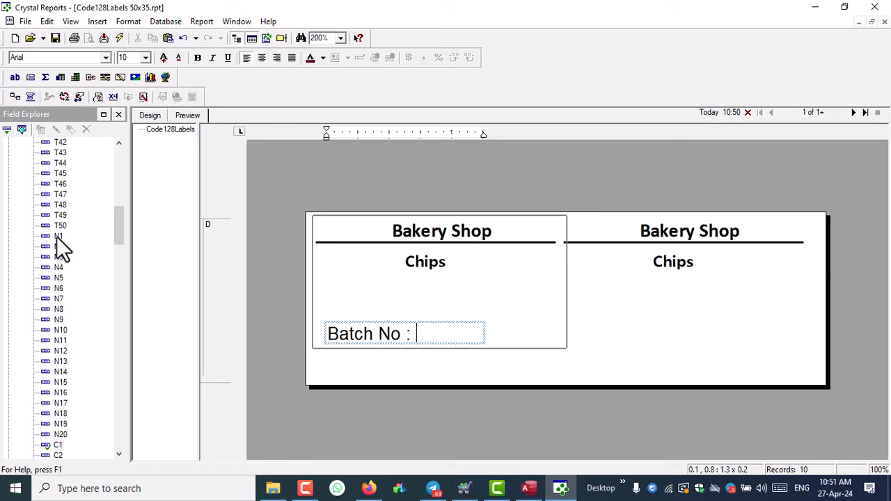
key(o)
scroll(72, 306, down, 3)
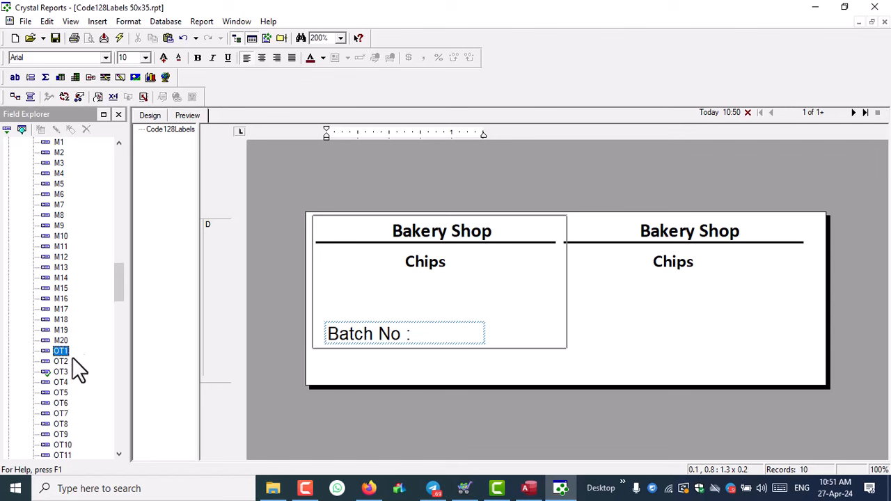
drag(60, 382, 420, 332)
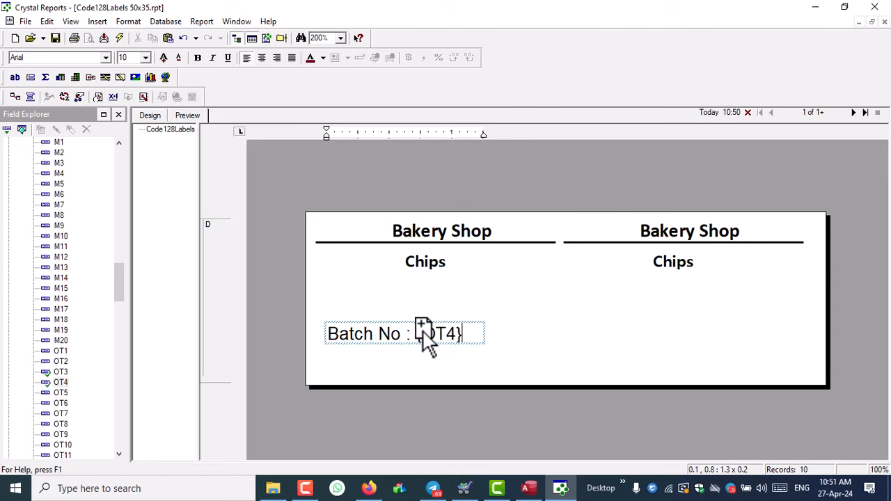
click(415, 350)
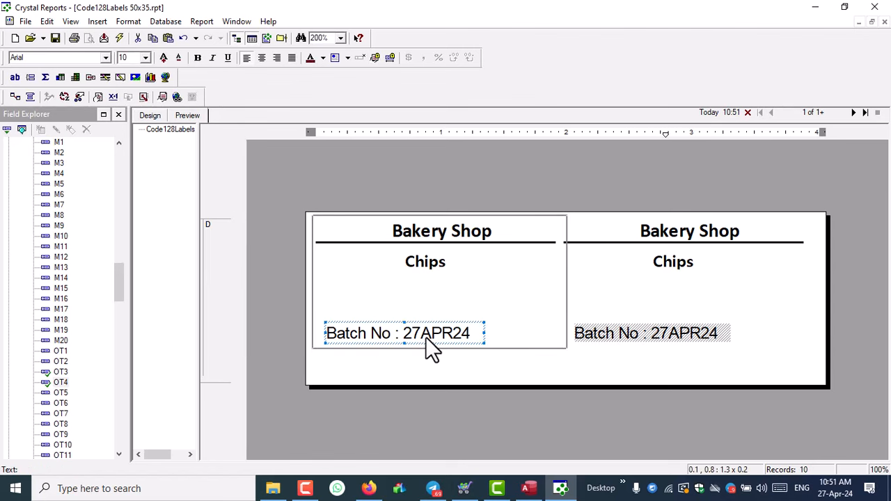
- Set the Batch No text's rotation to 90 degrees in Format Text
right_click(426, 335)
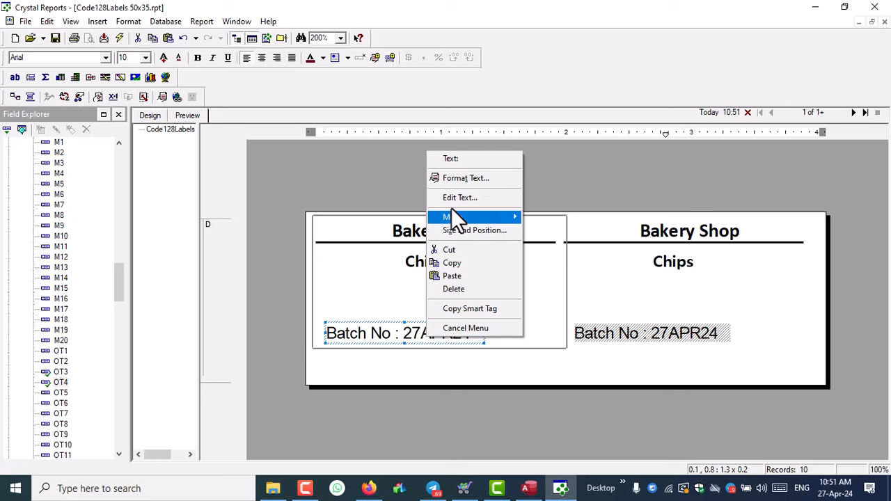
click(456, 180)
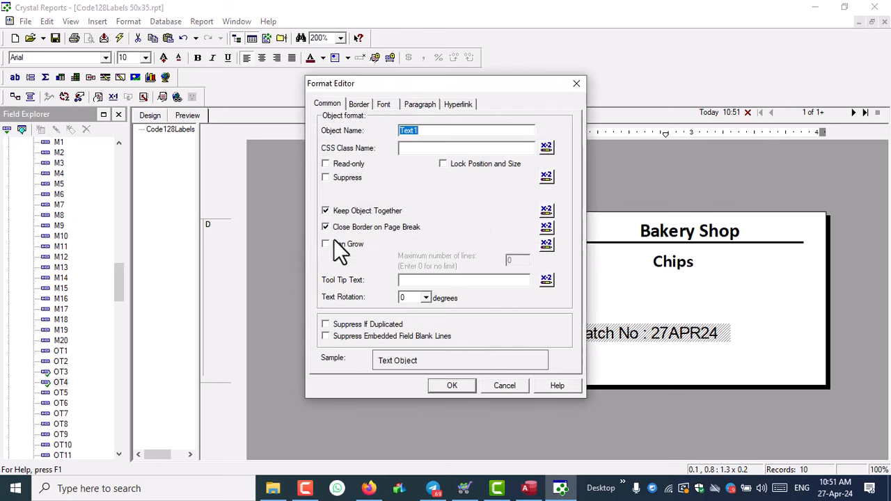
click(426, 297)
click(408, 318)
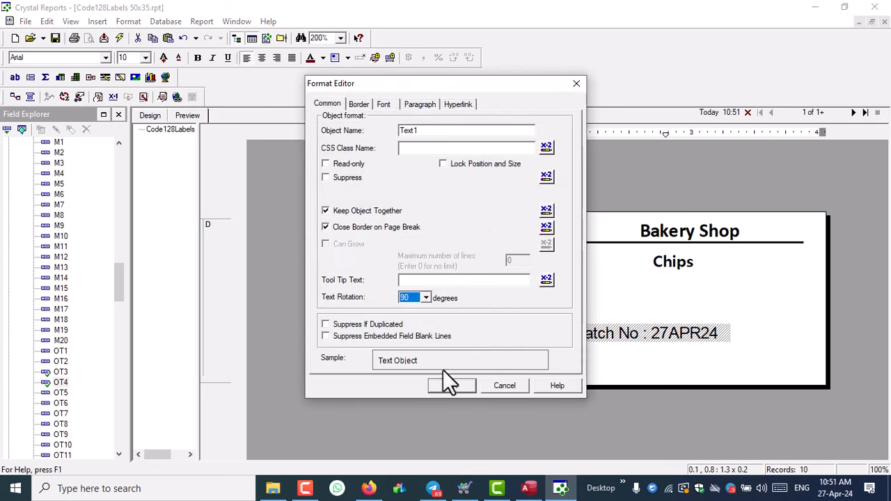
click(449, 385)
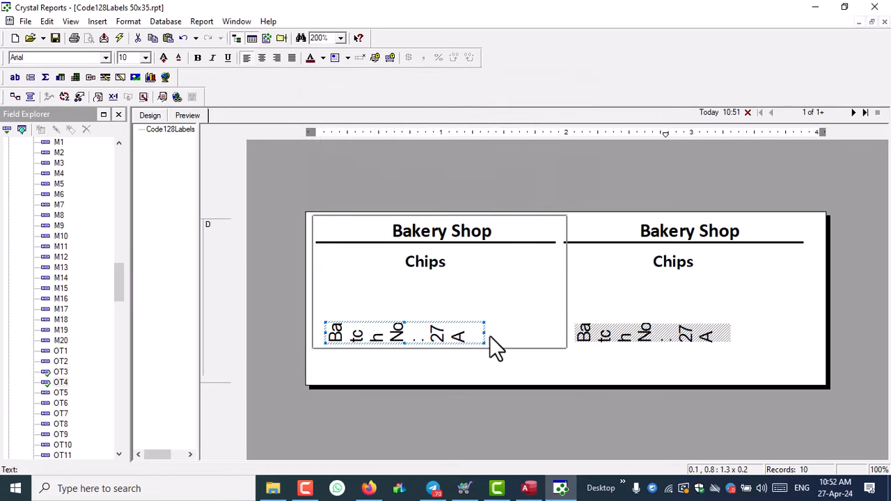
- Resize the rotated Batch No field into a tall, narrow strip near the label's left edge
drag(484, 333, 337, 243)
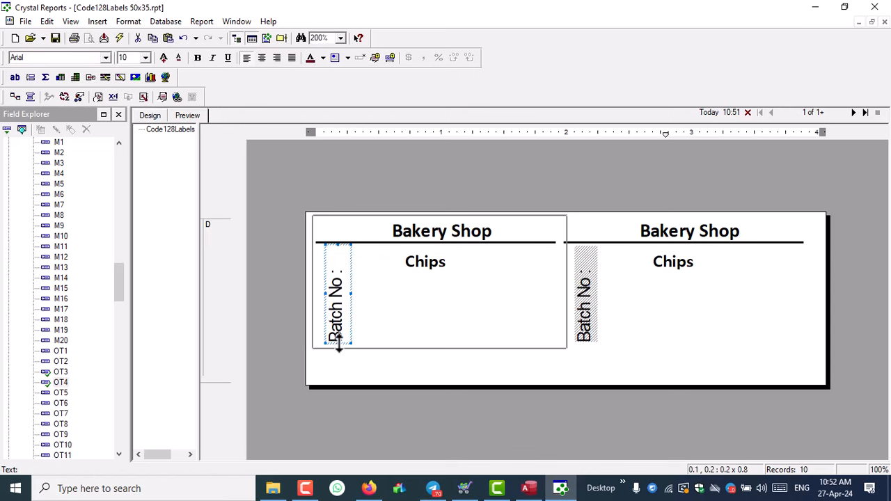
drag(338, 342, 333, 367)
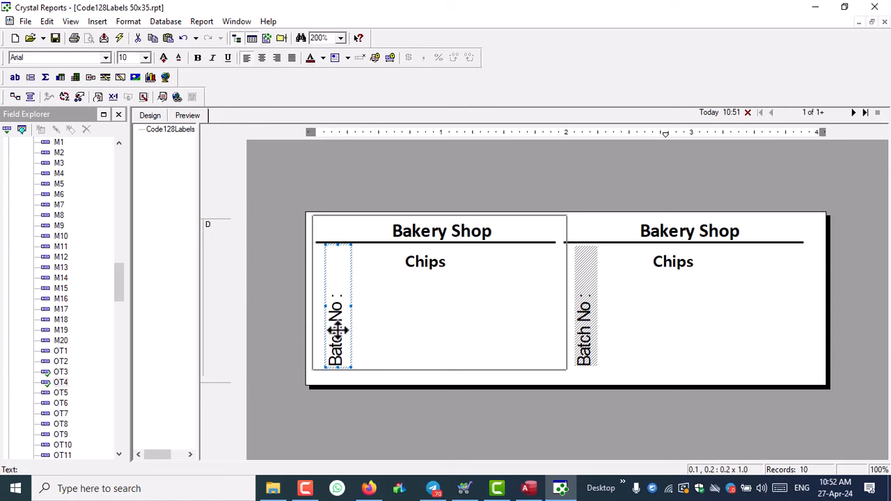
drag(332, 309, 322, 334)
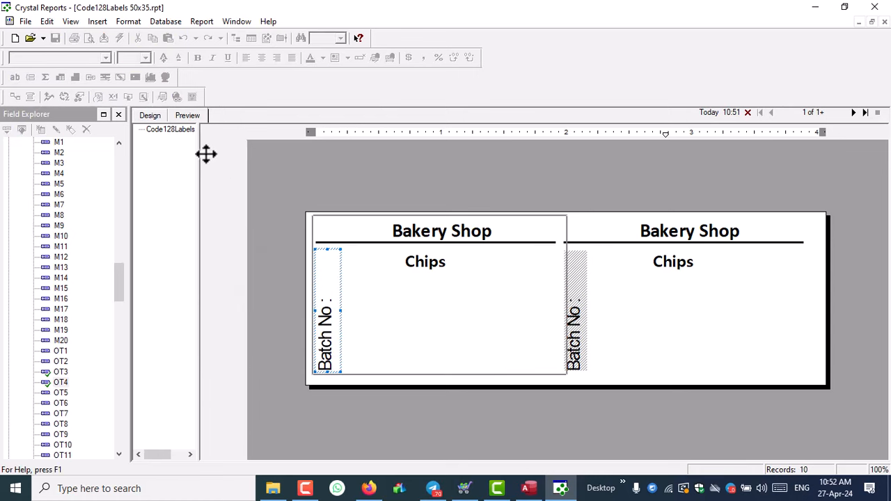
- Make the Batch No text bold Calibri size 7, lengthen it so 27APR24 shows, and reposition it
click(179, 58)
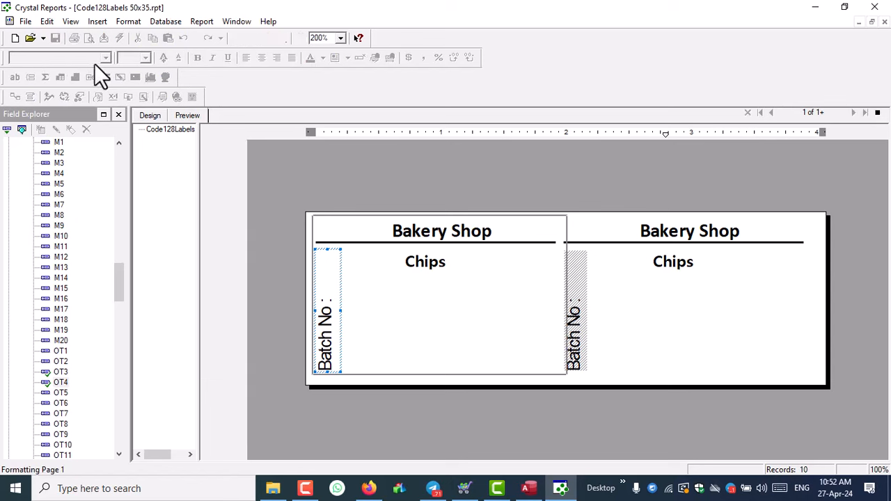
click(54, 59)
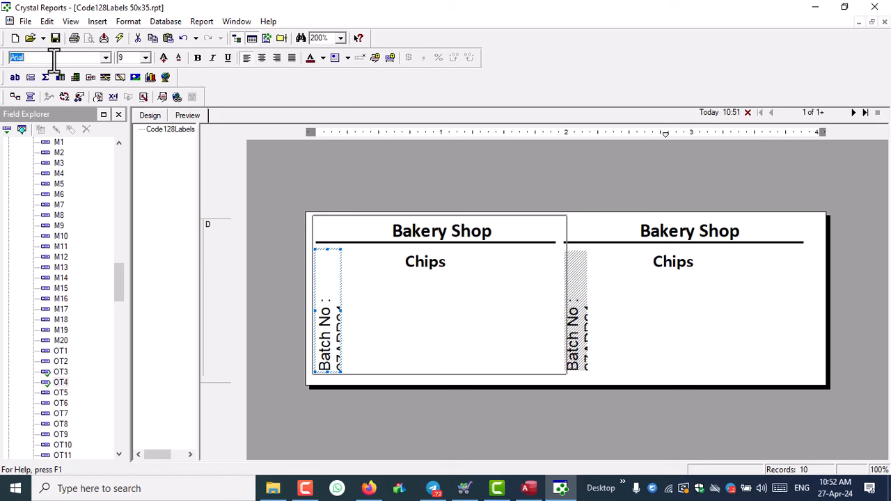
key(Return)
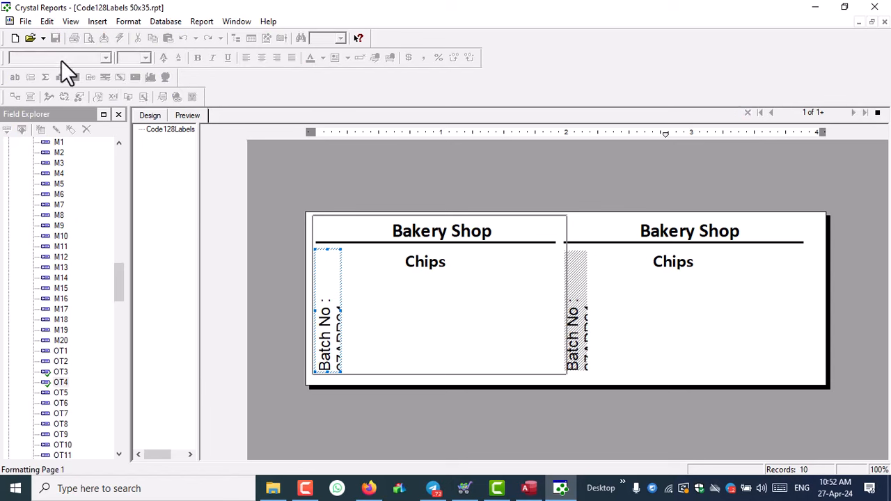
click(328, 249)
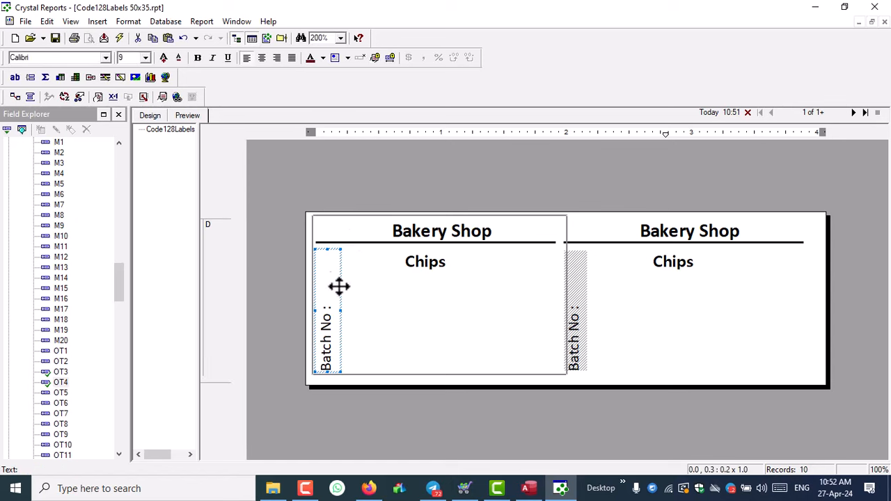
drag(326, 373, 326, 383)
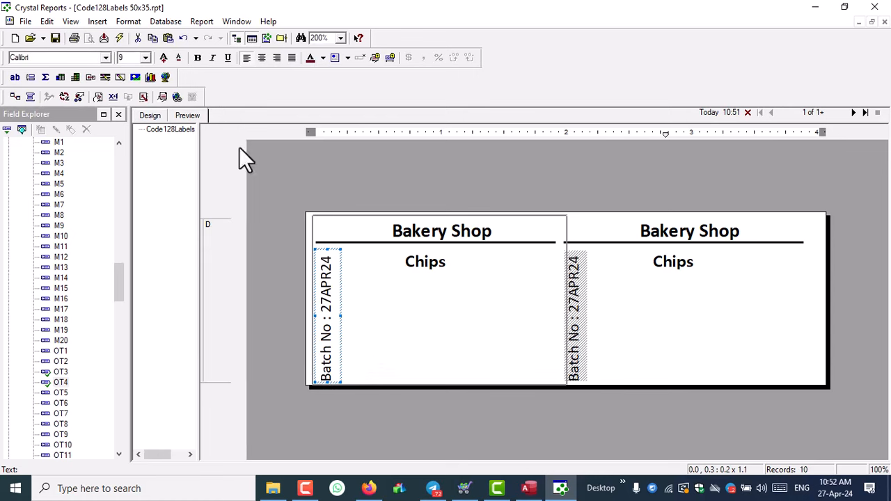
click(197, 57)
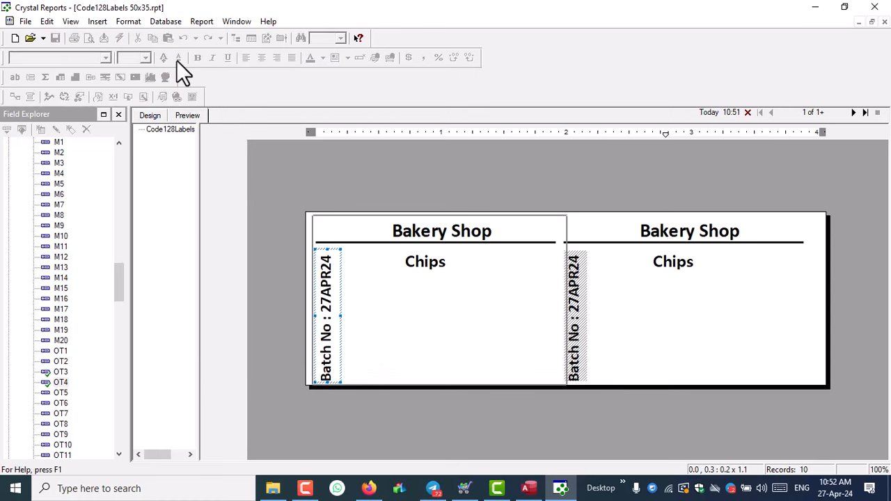
click(179, 58)
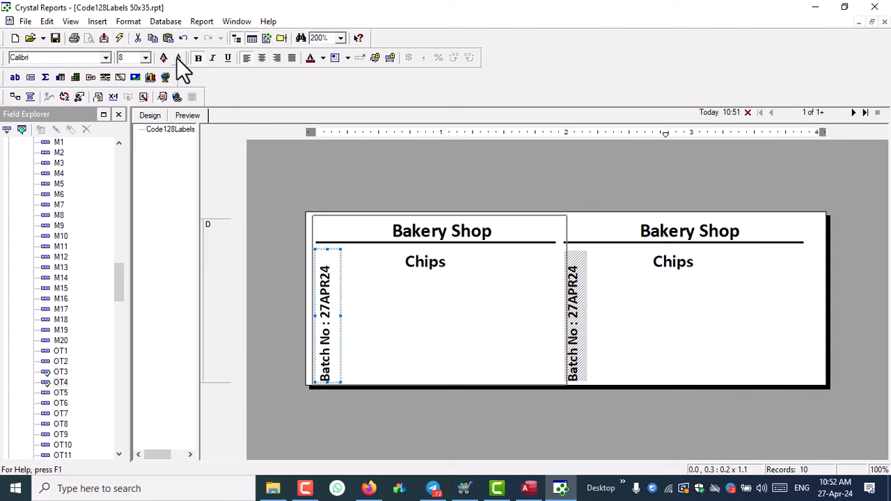
click(179, 59)
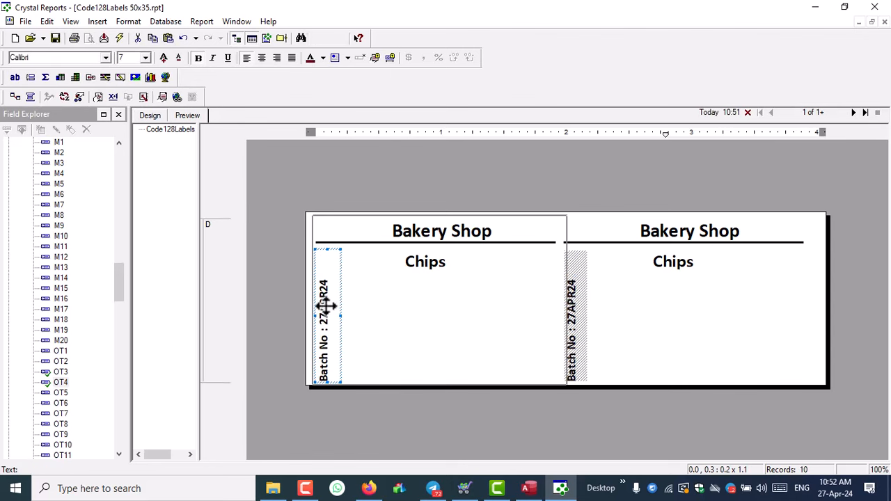
drag(332, 304, 335, 313)
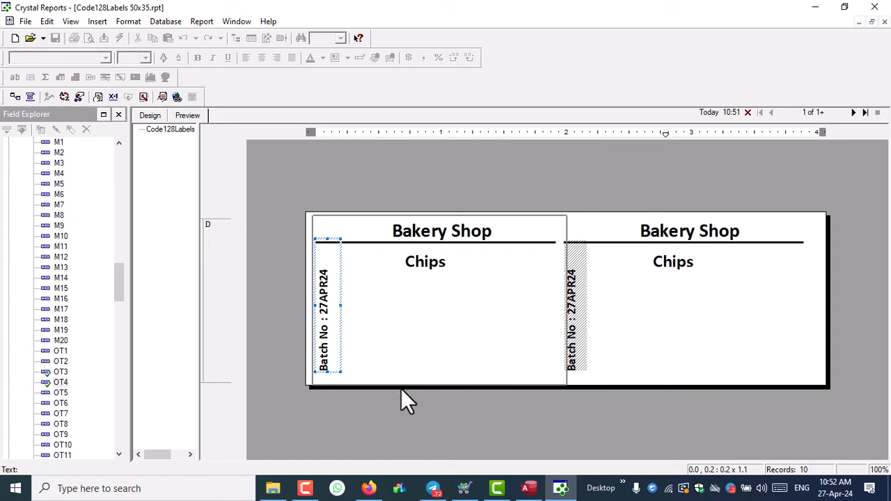
click(371, 387)
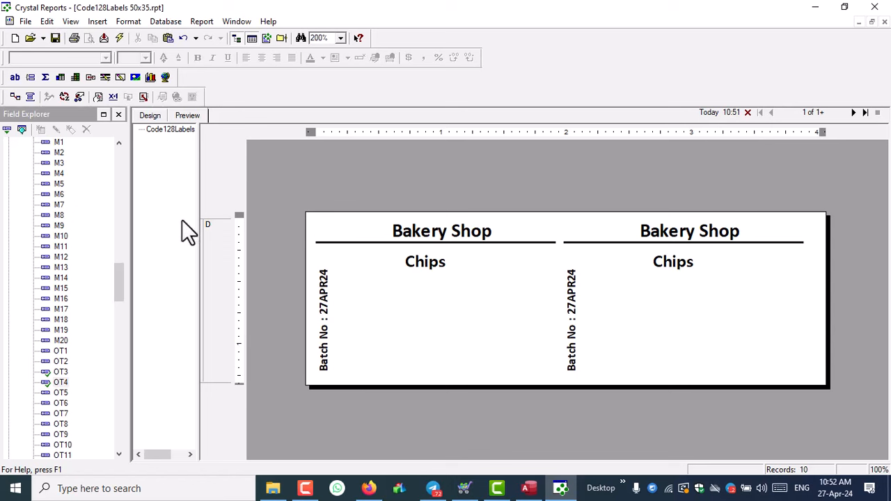
- Add the T21 field ('500 Gram') in bold, narrowed and positioned beneath Chips
drag(120, 276, 103, 165)
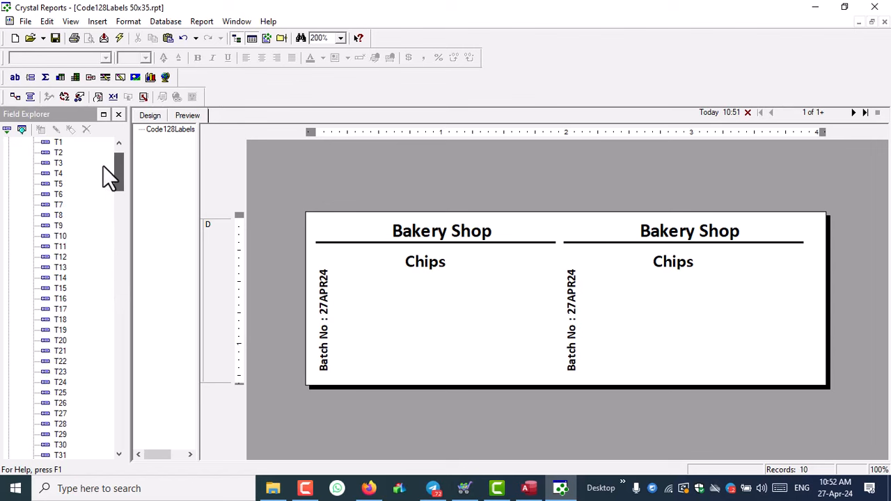
drag(69, 351, 420, 279)
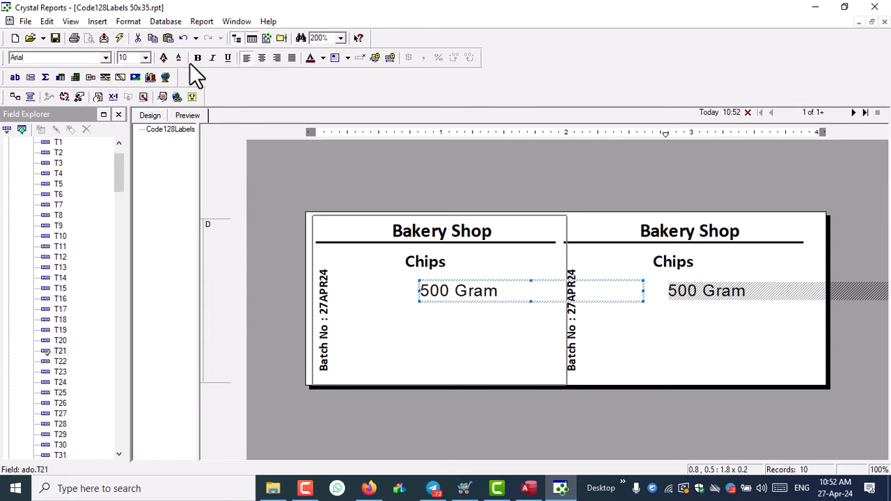
click(195, 59)
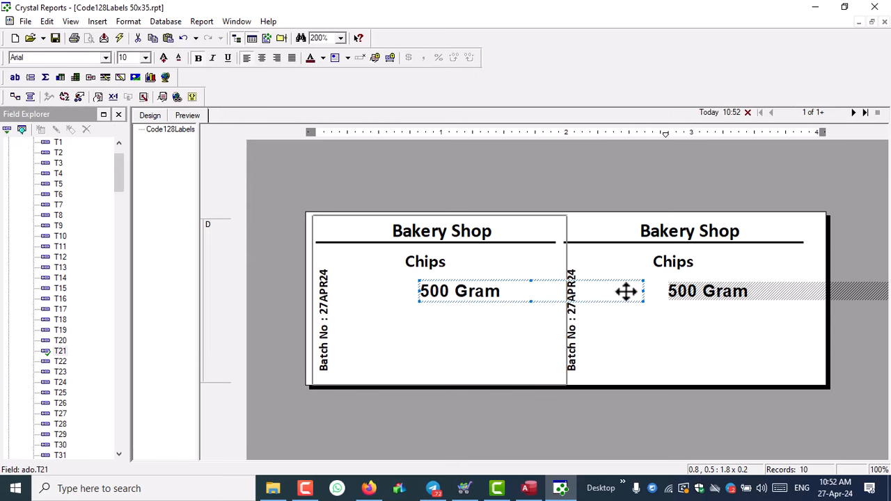
drag(642, 291, 532, 291)
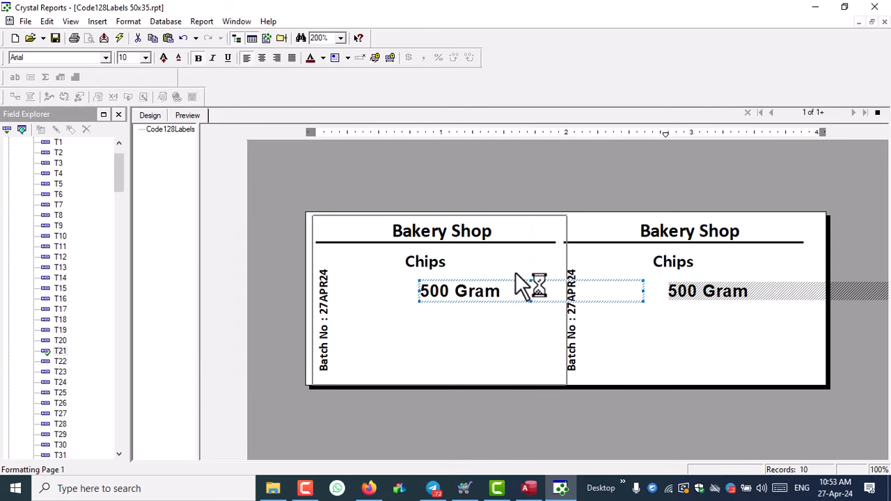
drag(418, 291, 408, 291)
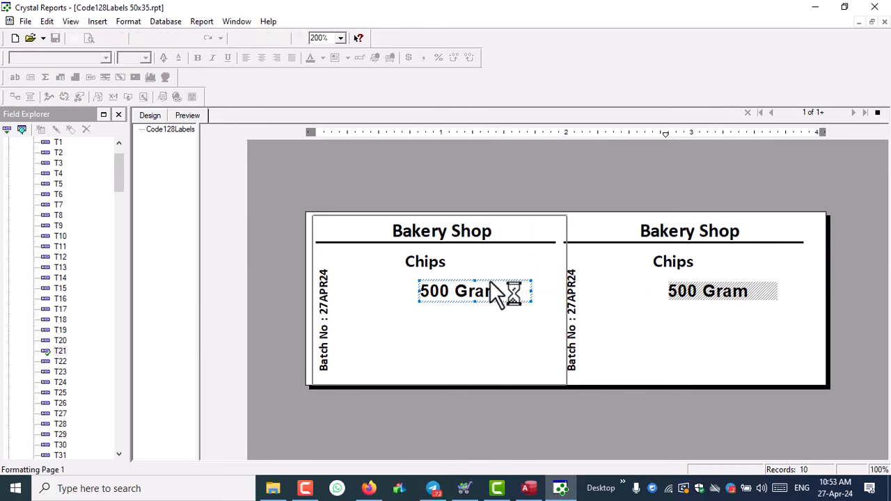
- Set Chips to Calibri, enlarge it two font sizes, and make its field slightly taller
click(407, 265)
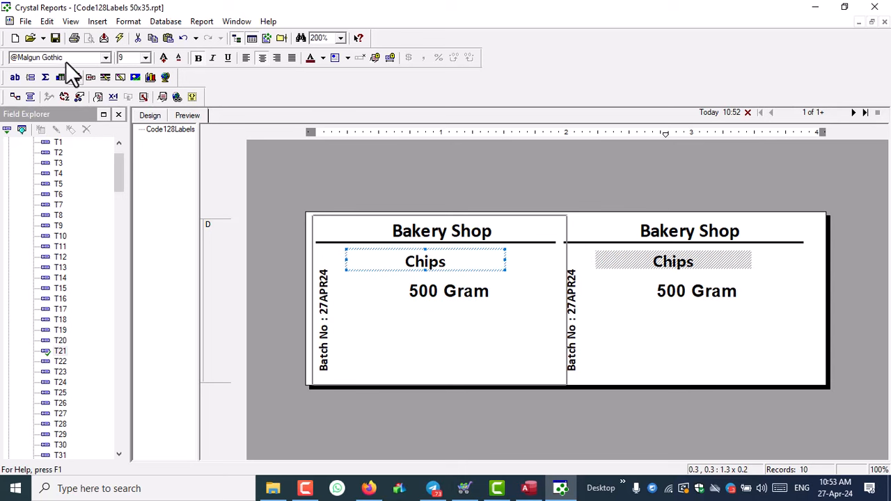
click(68, 58)
text(ca)
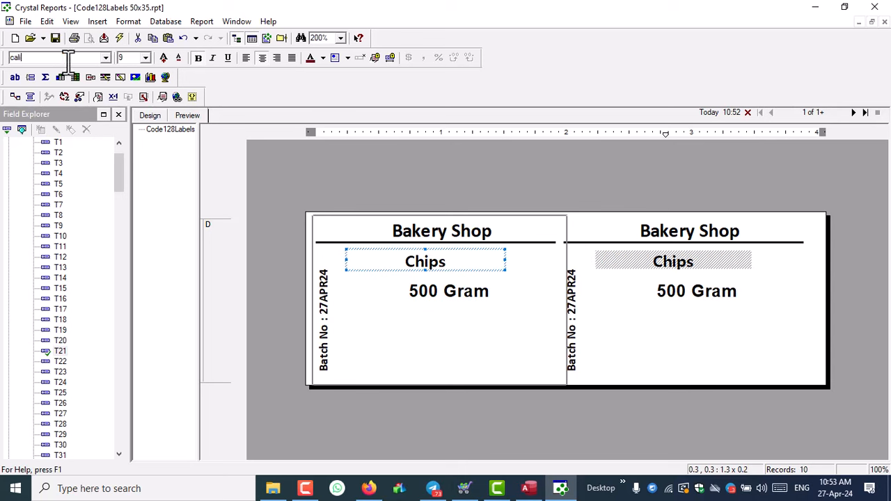
text(li)
key(Return)
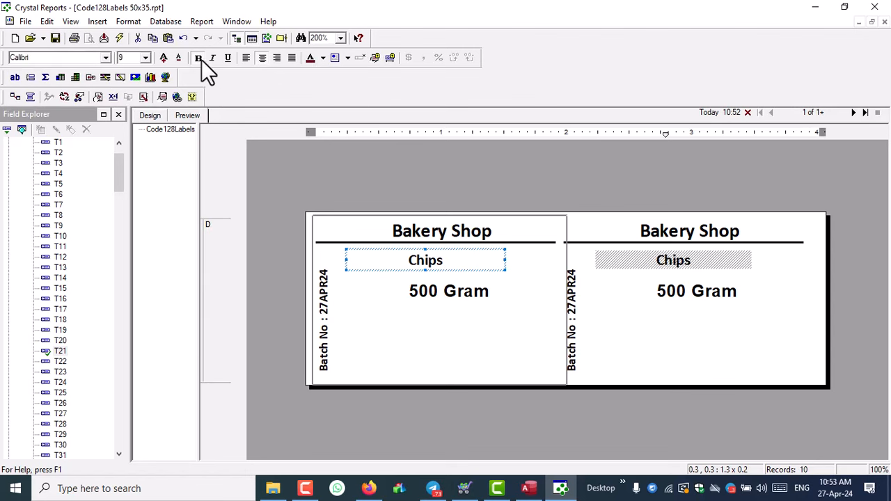
click(163, 59)
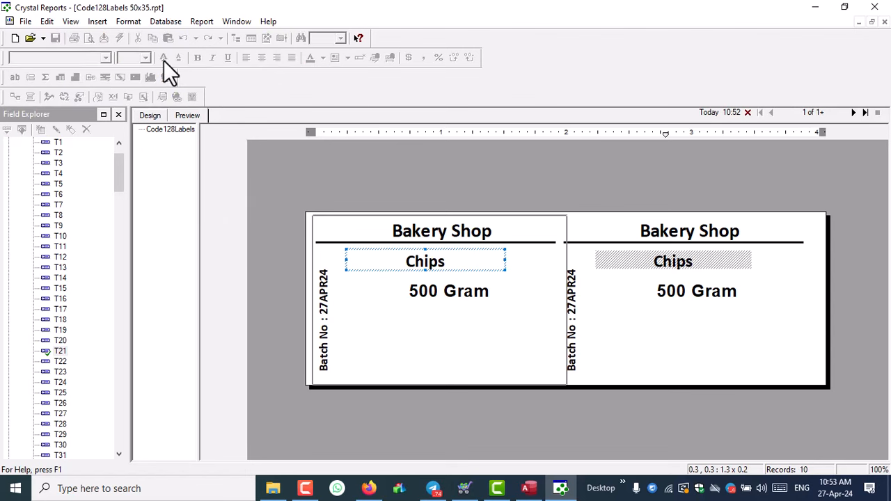
click(164, 58)
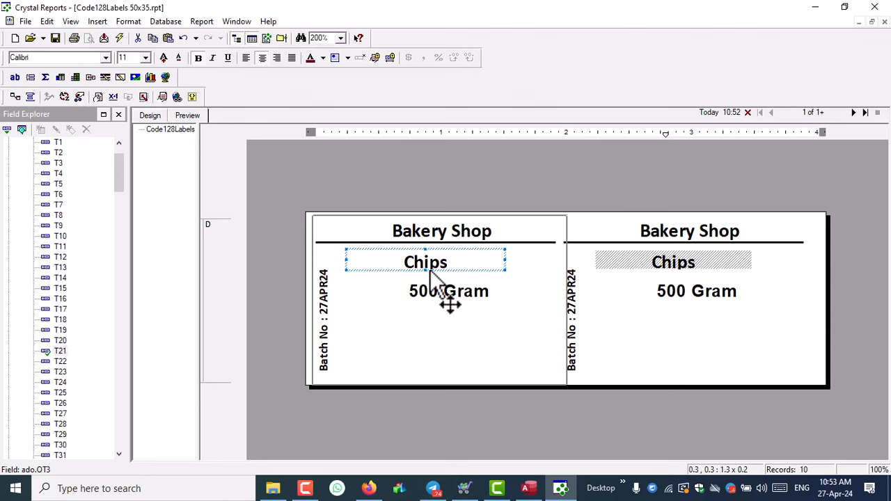
drag(425, 270, 454, 293)
click(442, 292)
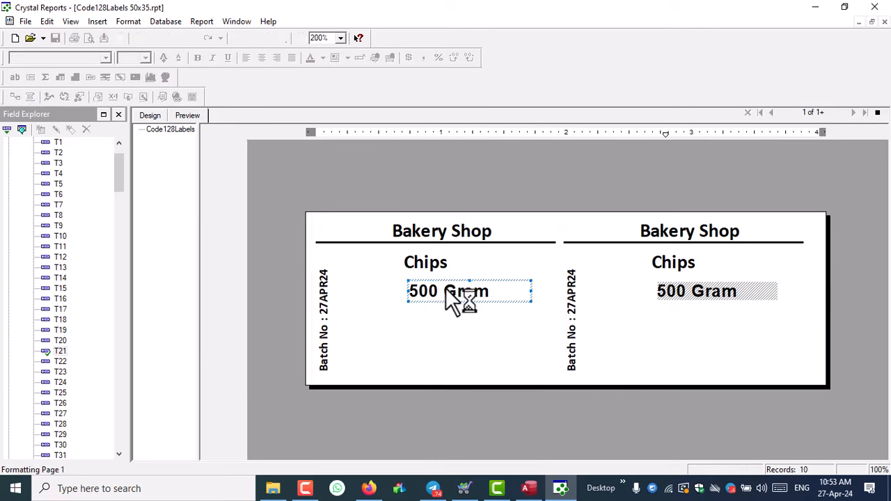
click(598, 424)
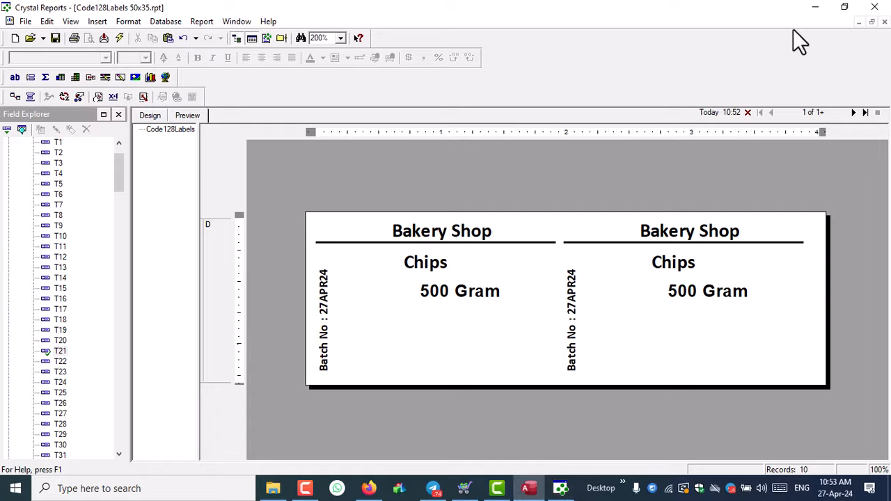
- Close the Access database window without saving the table layout
click(815, 7)
click(876, 10)
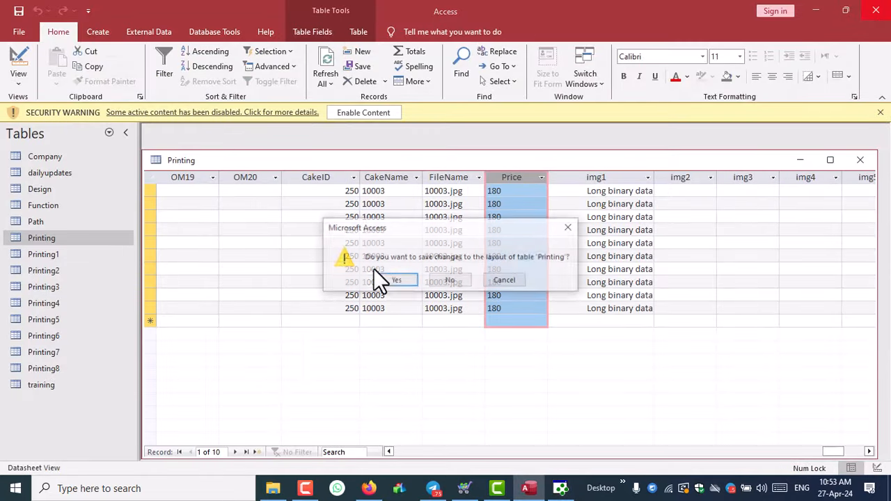
click(454, 278)
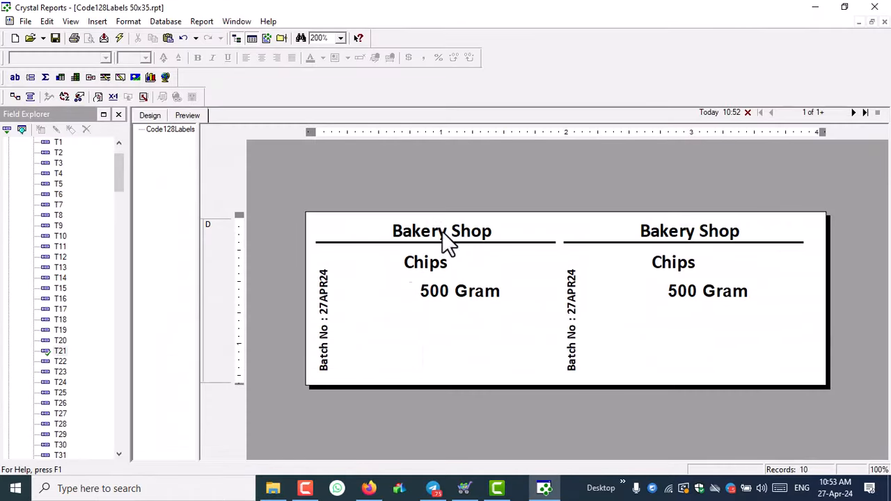
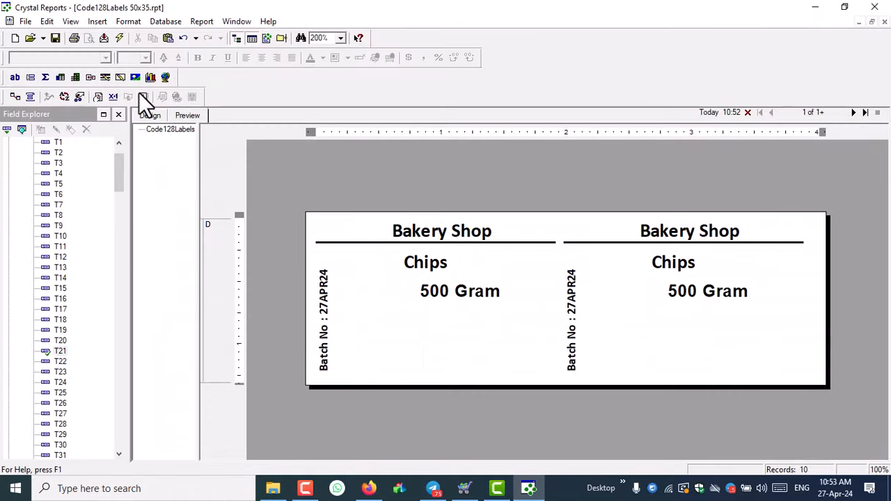
- Add a text box under 500 Gram holding a backtick set in Rupee Foradian, showing ₹
click(97, 22)
click(108, 32)
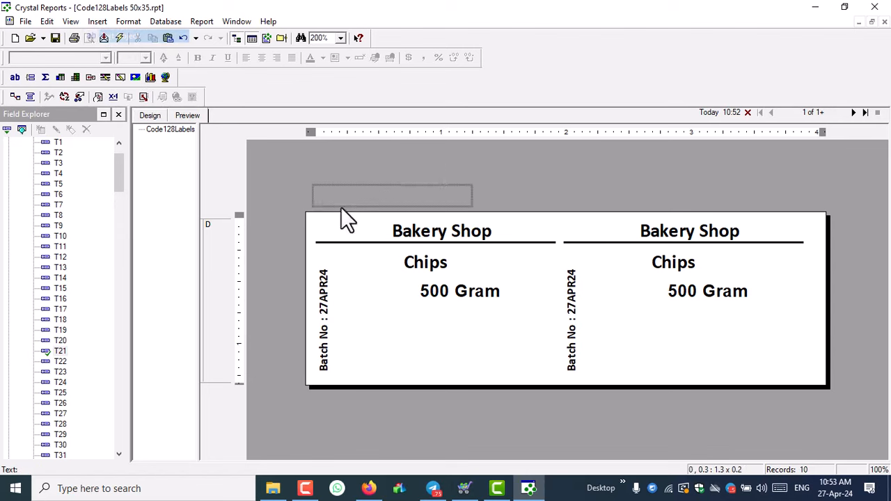
click(369, 311)
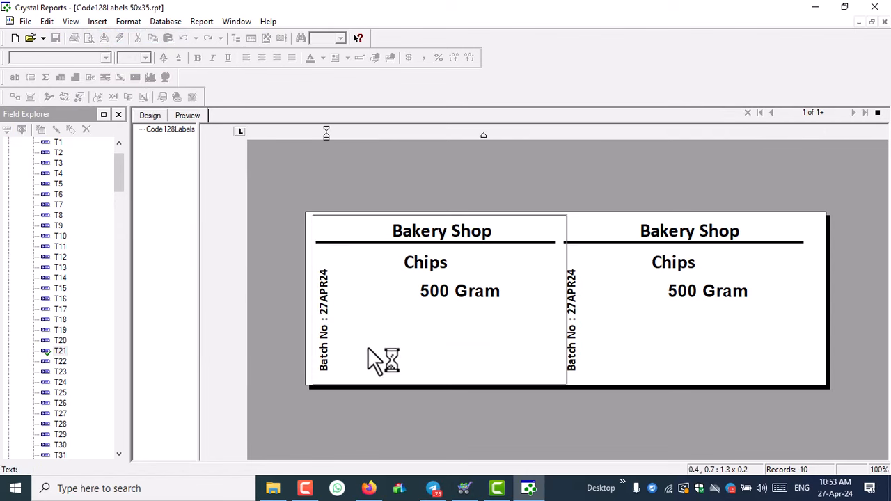
text(`)
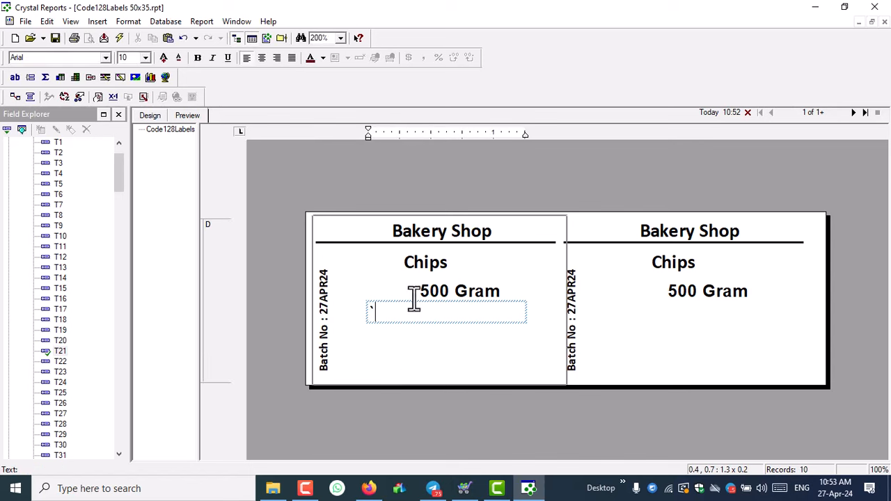
drag(377, 310, 370, 309)
text(rupe)
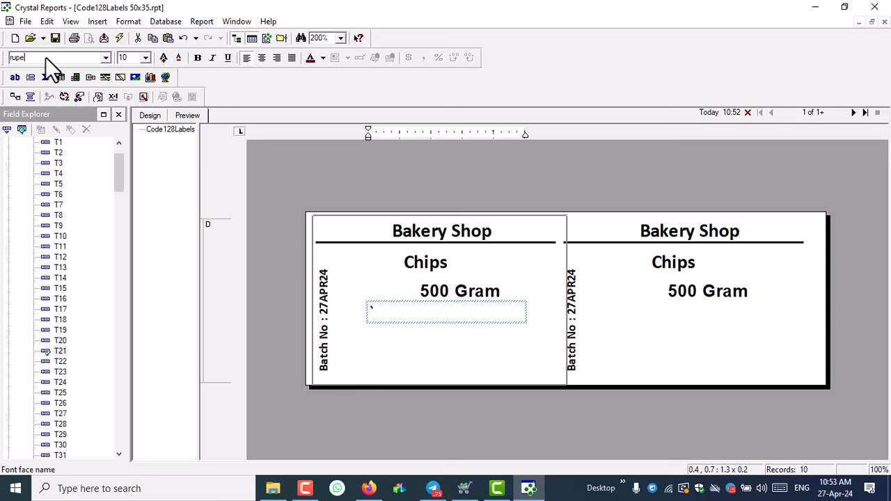
key(Return)
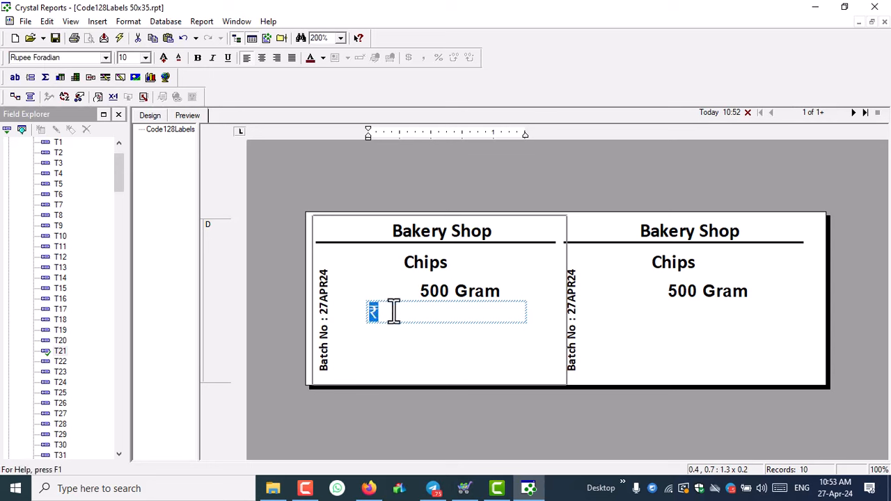
click(392, 311)
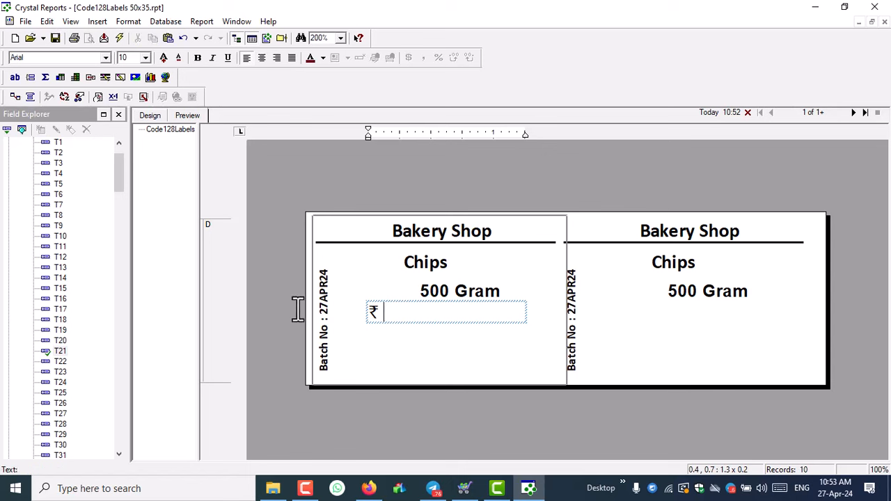
- Insert the OT11 field after the rupee symbol and make it bold
click(57, 291)
key(o)
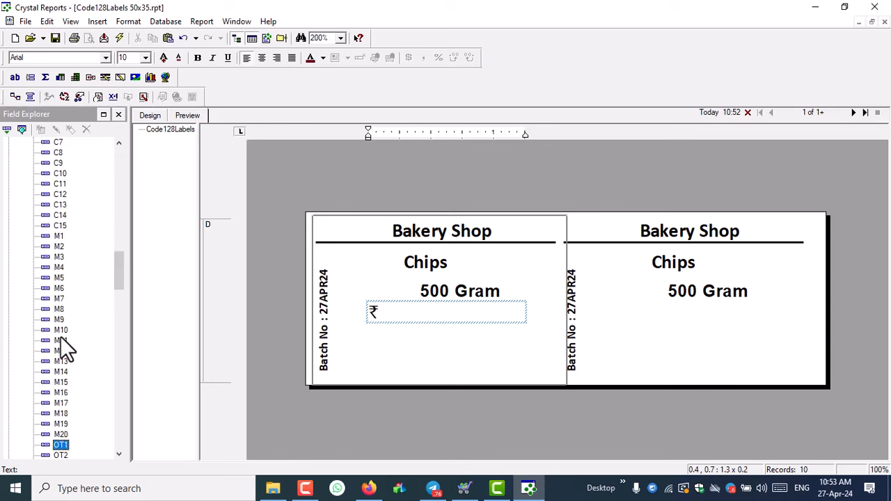
scroll(60, 336, down, 6)
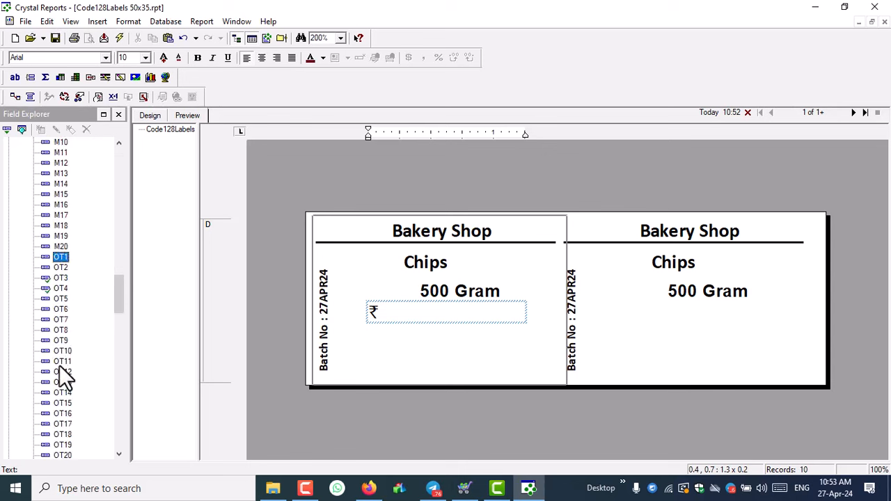
drag(62, 362, 416, 312)
click(408, 314)
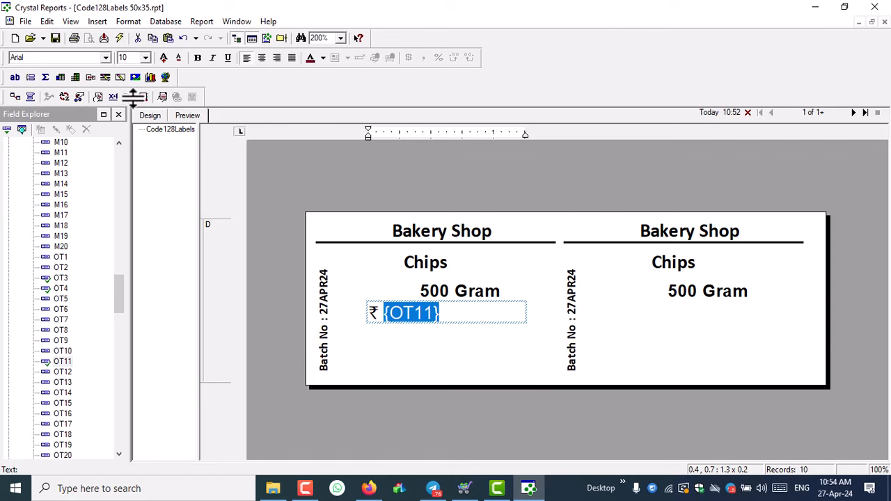
click(200, 57)
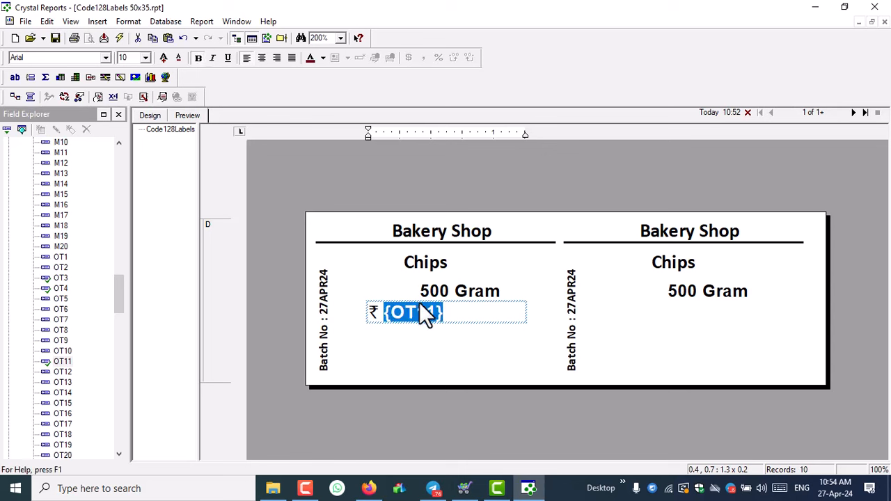
click(449, 319)
- Append '/-', bold the ₹, set size 11, then narrow and centre the price box
text(/-)
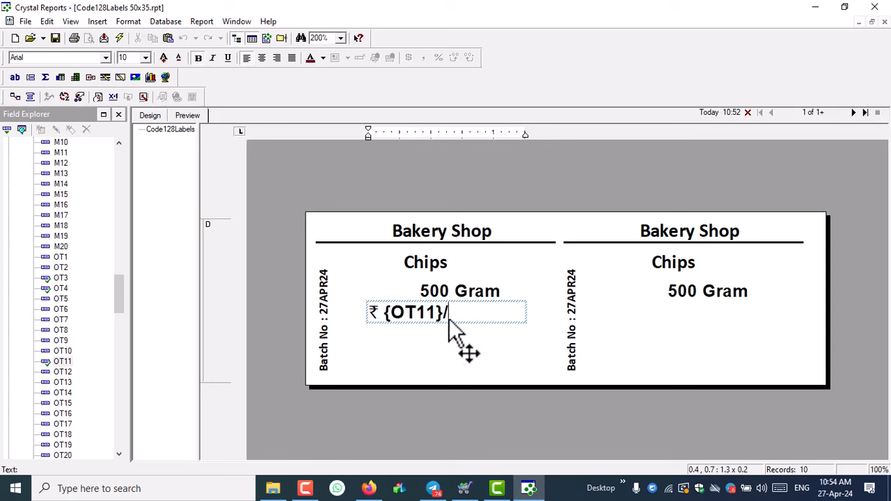
double_click(370, 310)
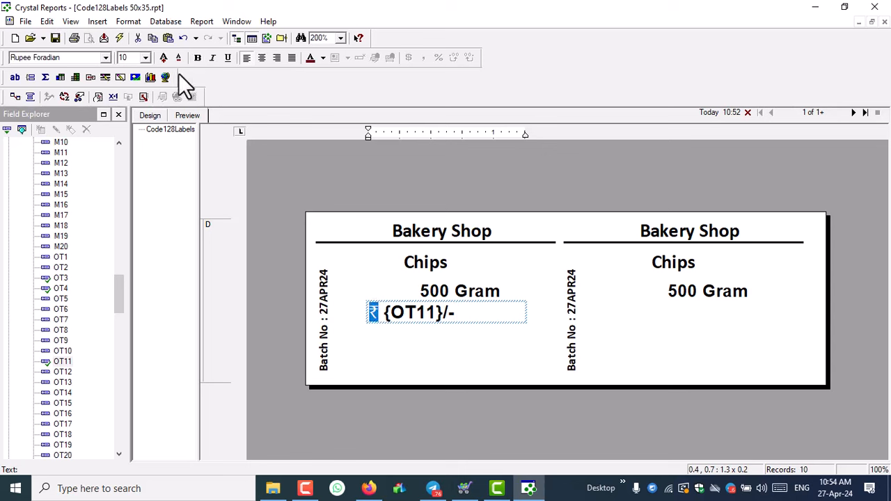
click(198, 58)
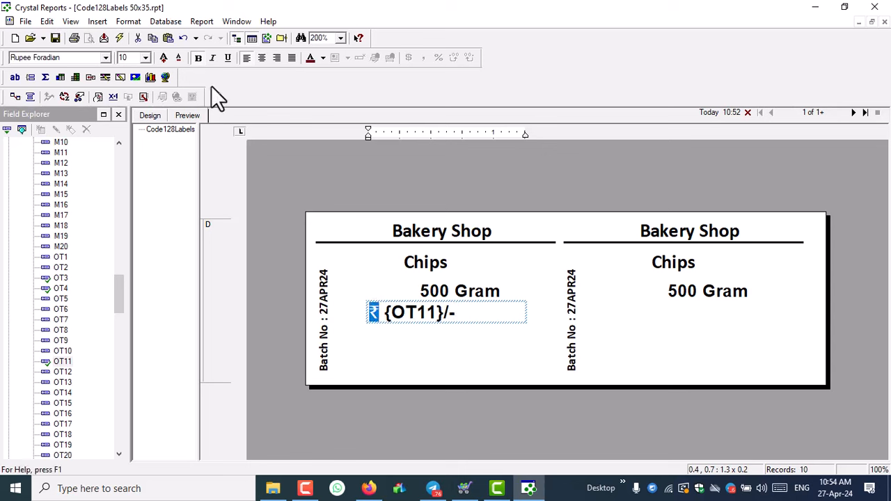
click(166, 58)
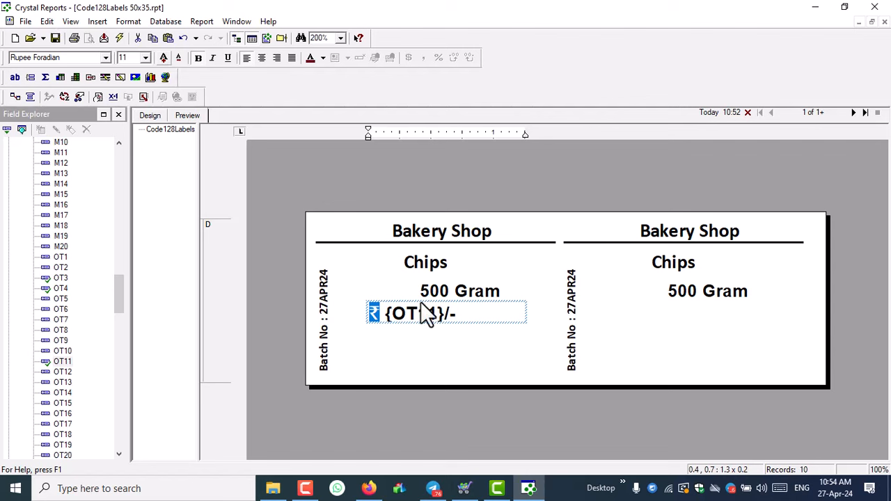
click(428, 348)
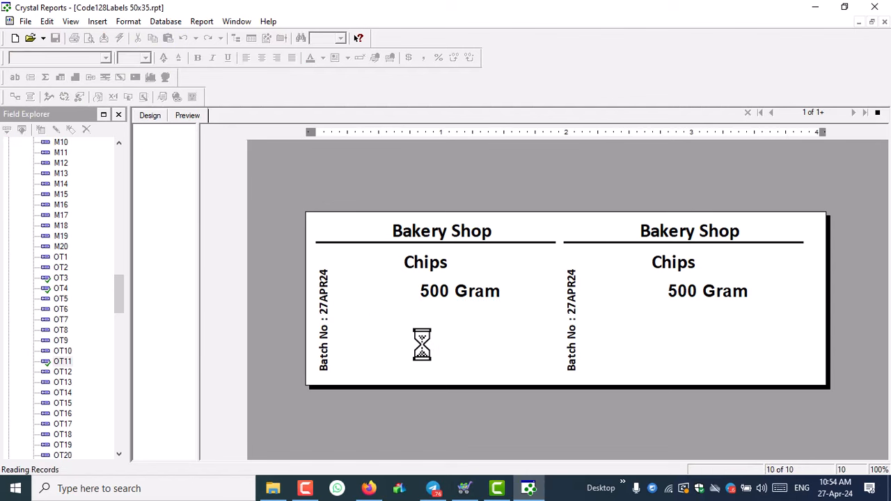
click(412, 316)
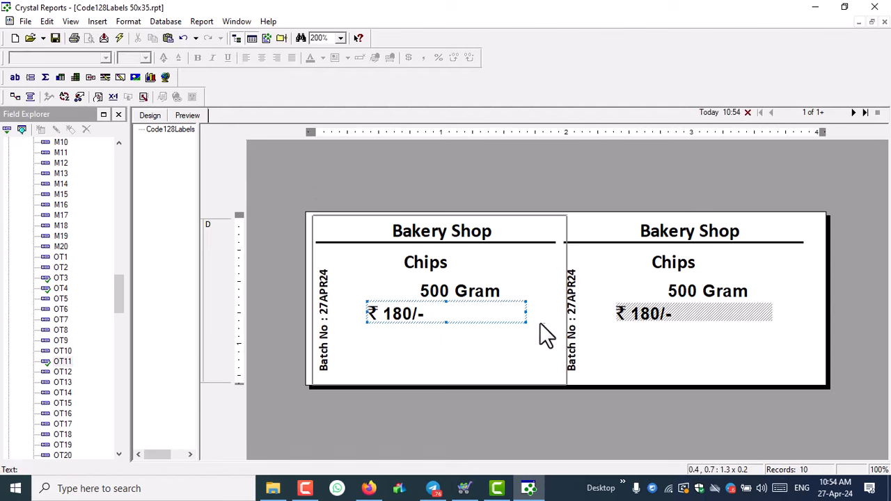
drag(526, 313, 512, 313)
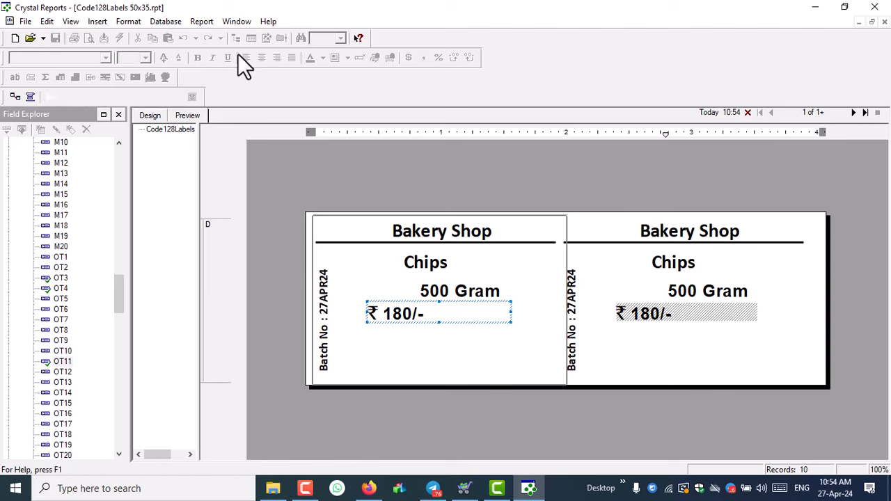
click(259, 57)
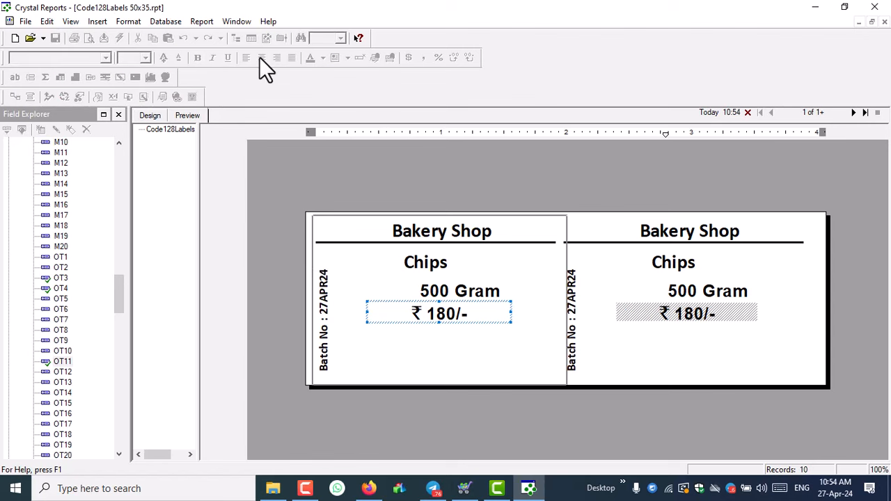
- Set the OT11 price figure to Calibri font
double_click(438, 314)
click(433, 314)
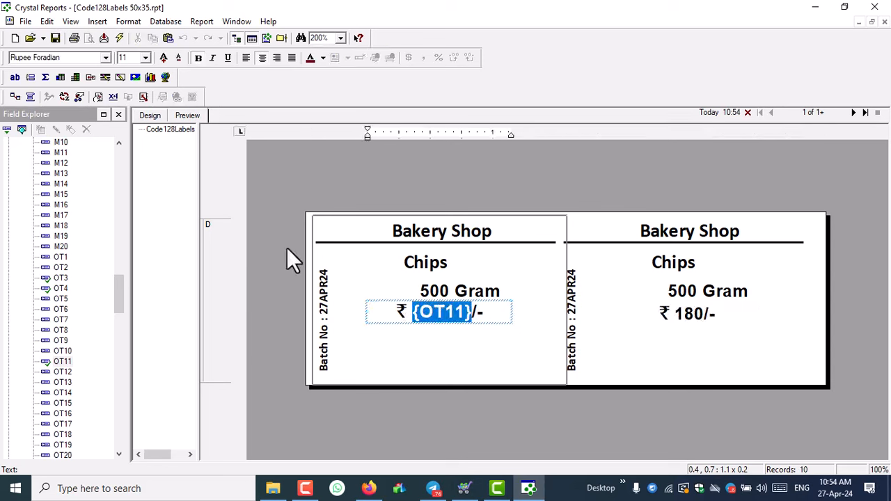
click(50, 57)
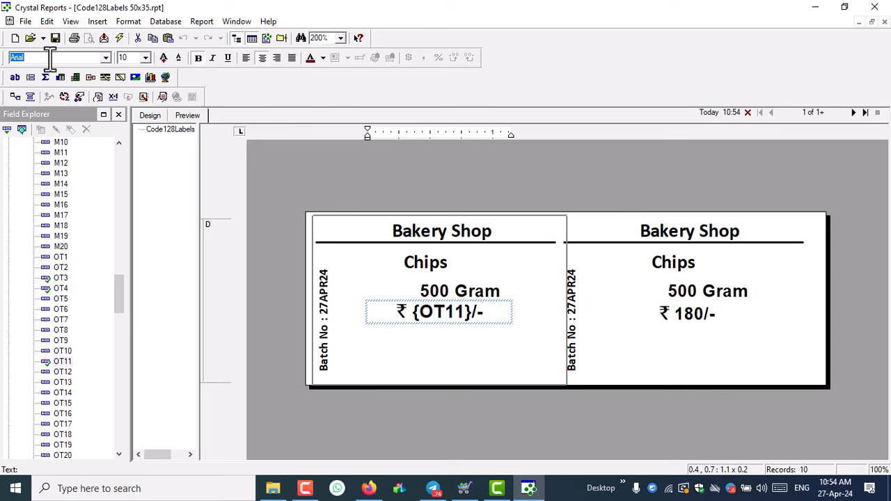
key(Return)
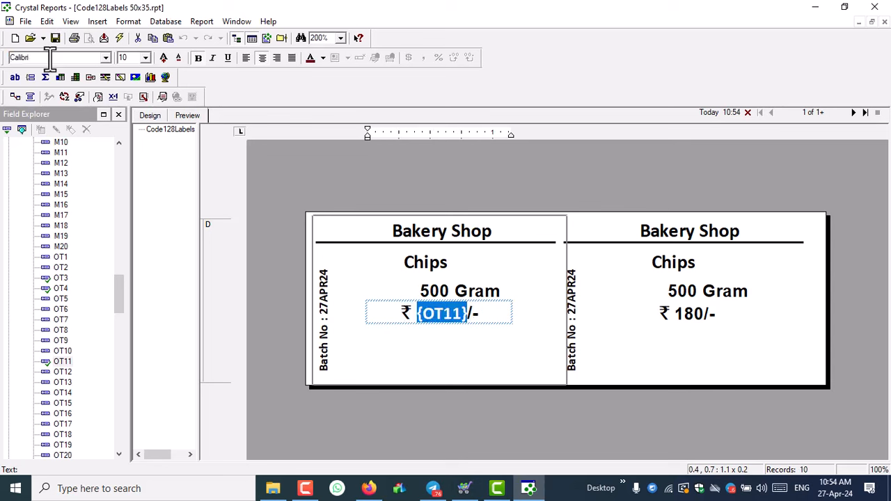
click(394, 348)
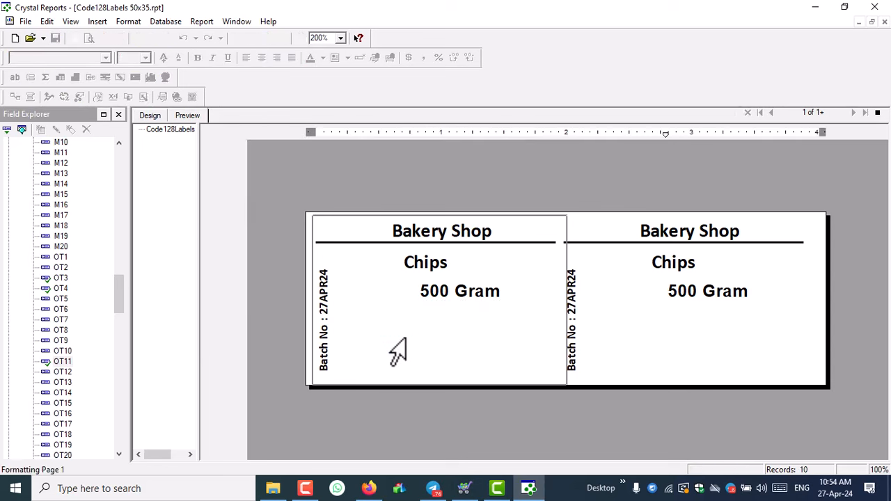
- Enlarge the OT11 price figure to size 12 and make its box slightly taller
click(440, 317)
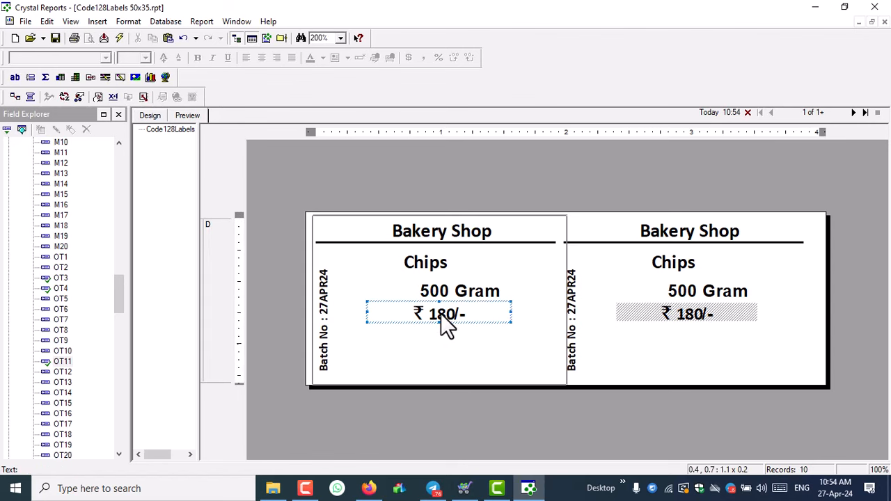
click(434, 315)
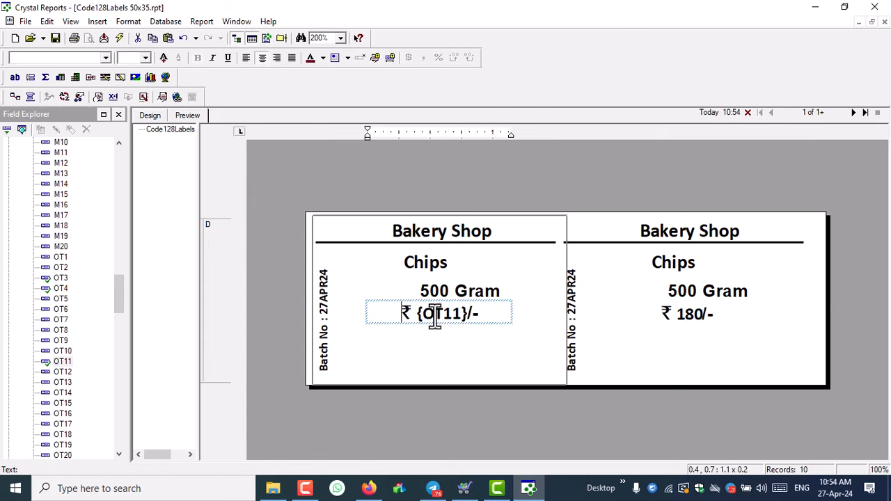
double_click(434, 315)
click(165, 56)
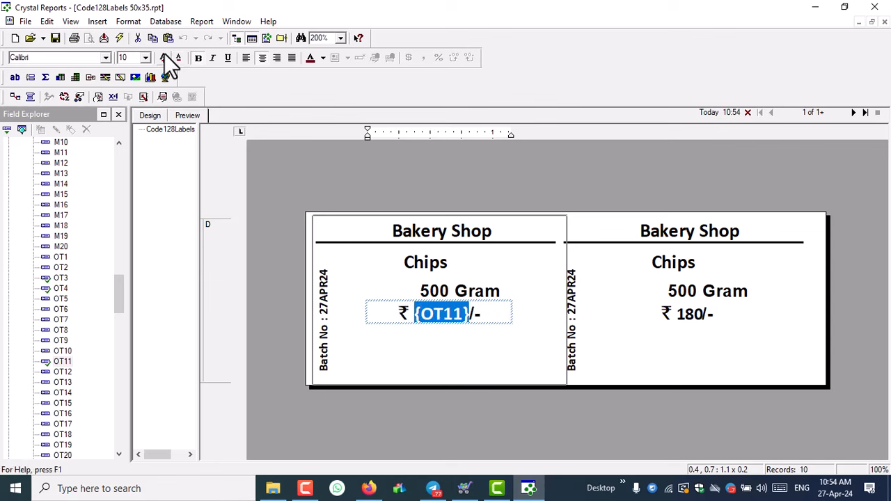
click(164, 56)
click(420, 335)
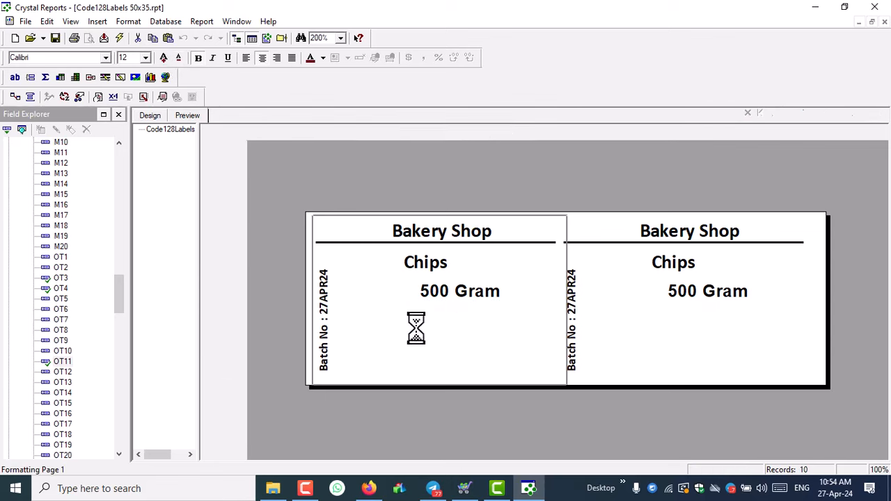
click(447, 316)
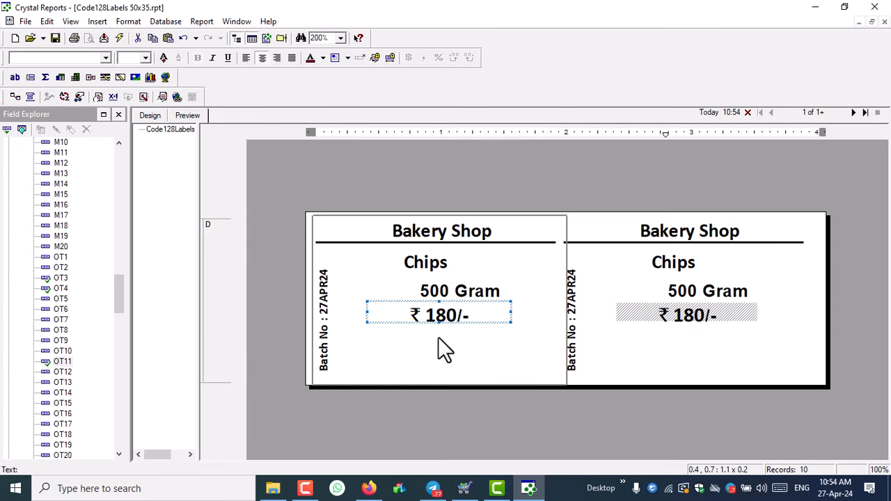
drag(437, 324, 437, 328)
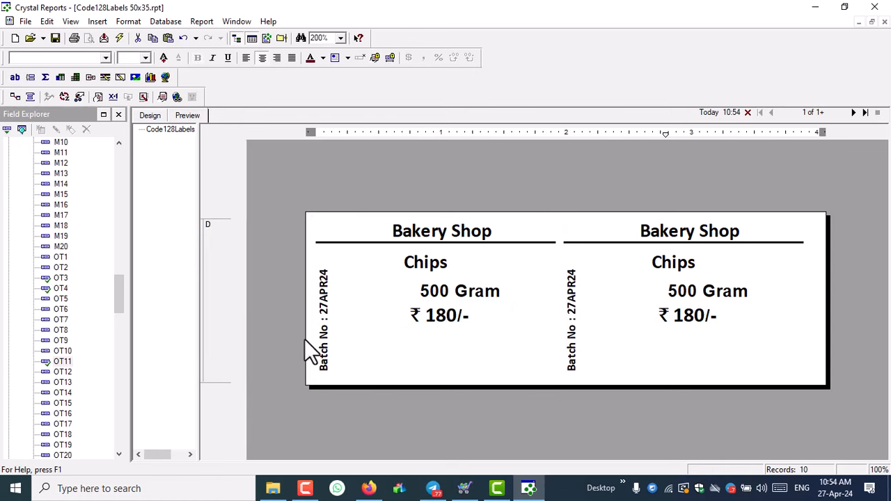
- Left-align Chips, then widen the 500 Gram field leftward and centre it
click(406, 264)
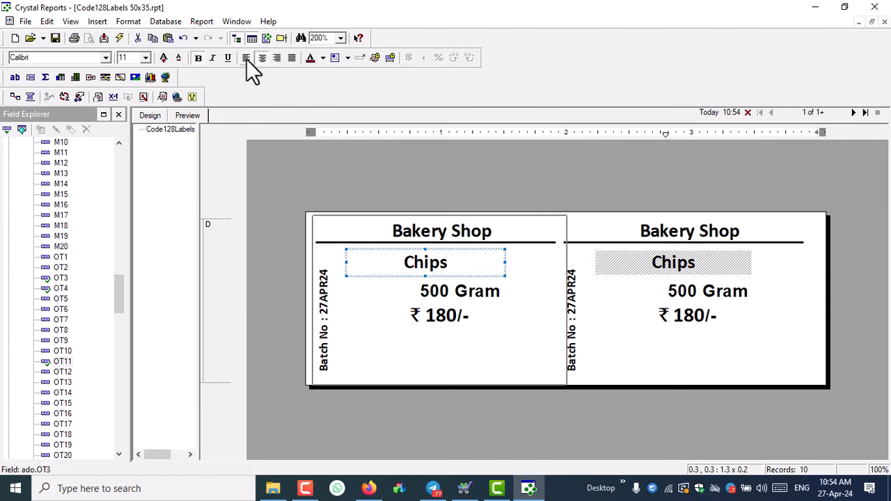
click(247, 59)
click(449, 294)
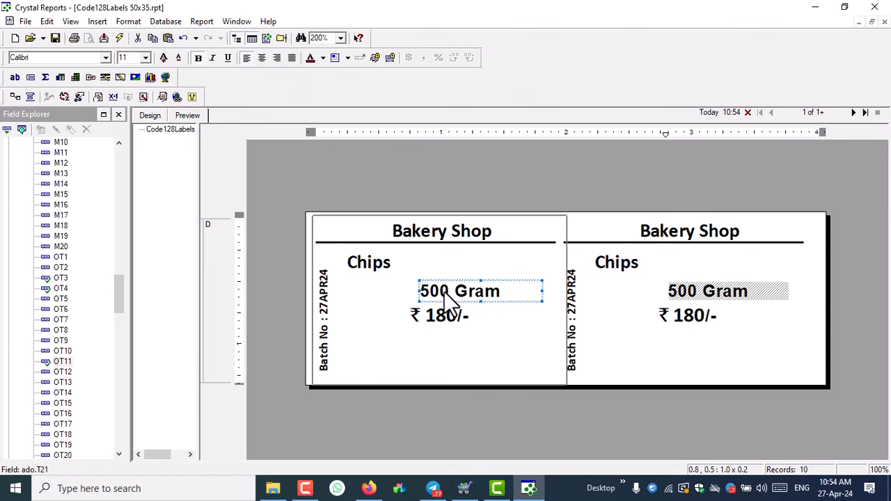
drag(418, 291, 348, 292)
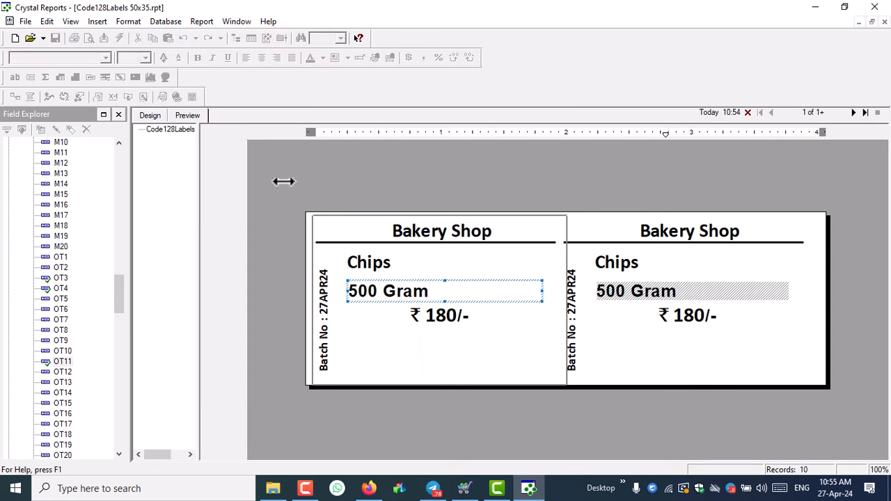
click(262, 58)
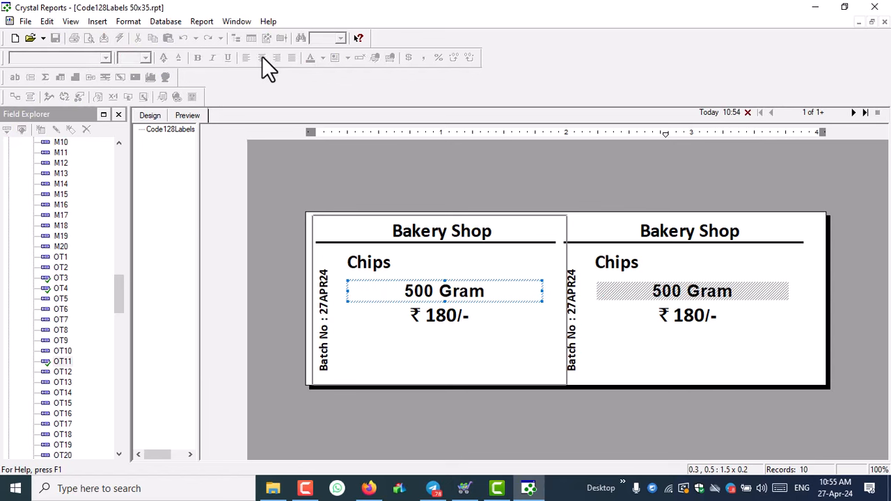
click(420, 312)
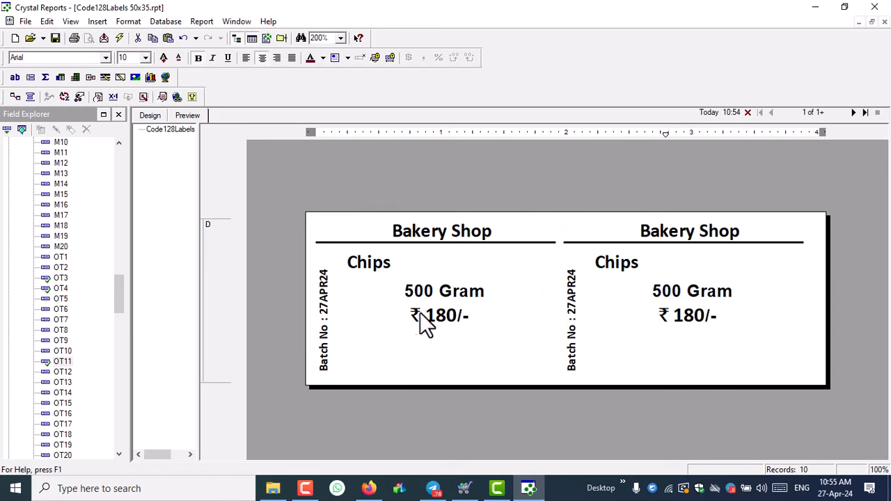
- Widen the ₹ 180/- field on both sides and add a new text box below for FSSAI No
click(431, 313)
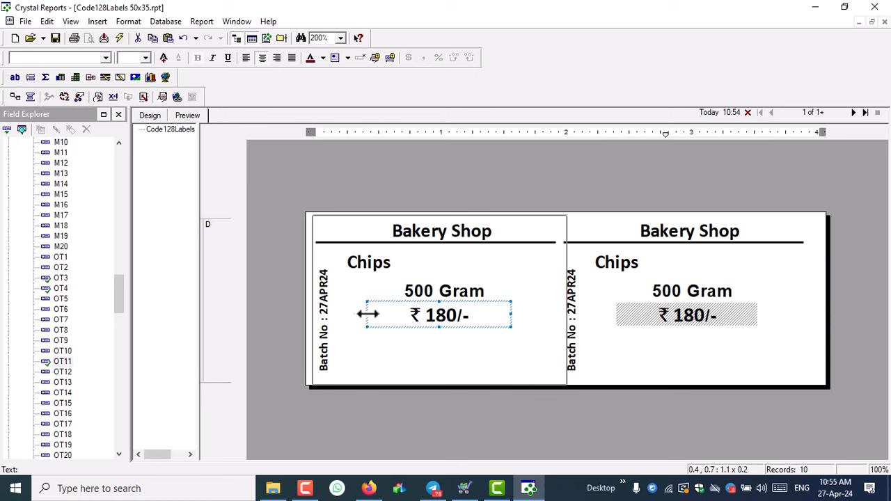
drag(365, 314, 348, 314)
mouse_move(510, 314)
mouse_down()
mouse_move(540, 314)
mouse_move(515, 314)
mouse_up()
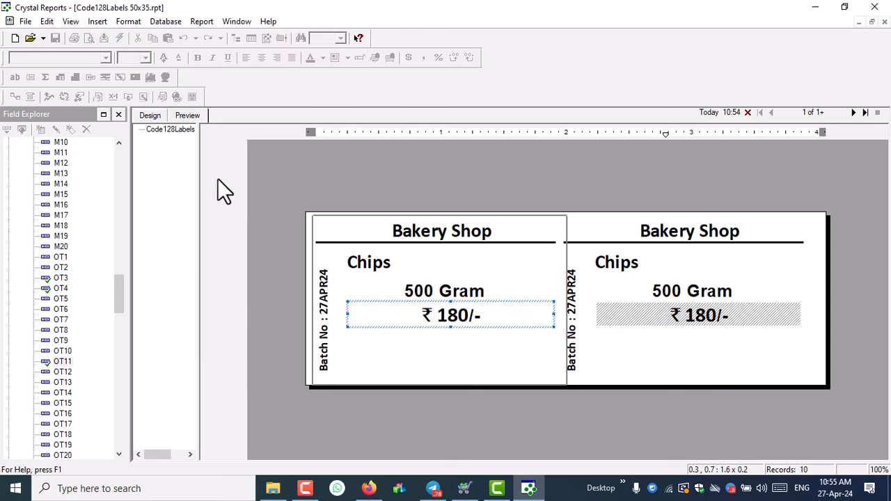
click(488, 428)
click(474, 298)
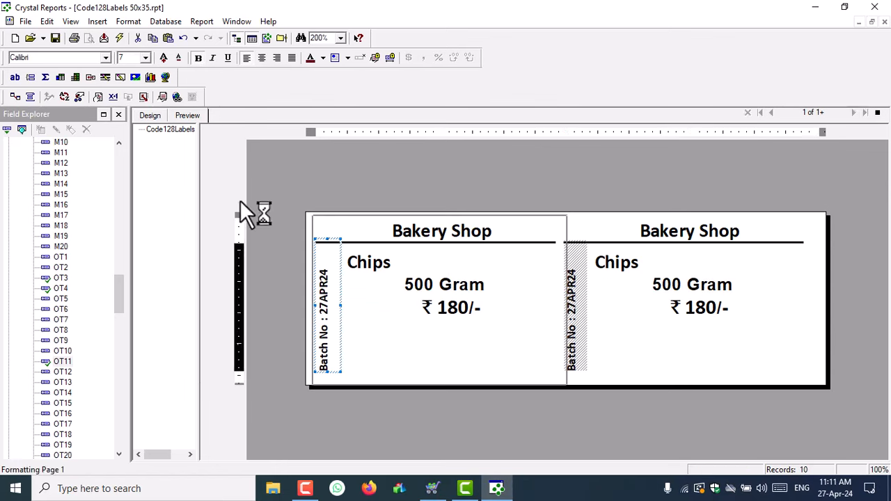
click(98, 21)
click(139, 33)
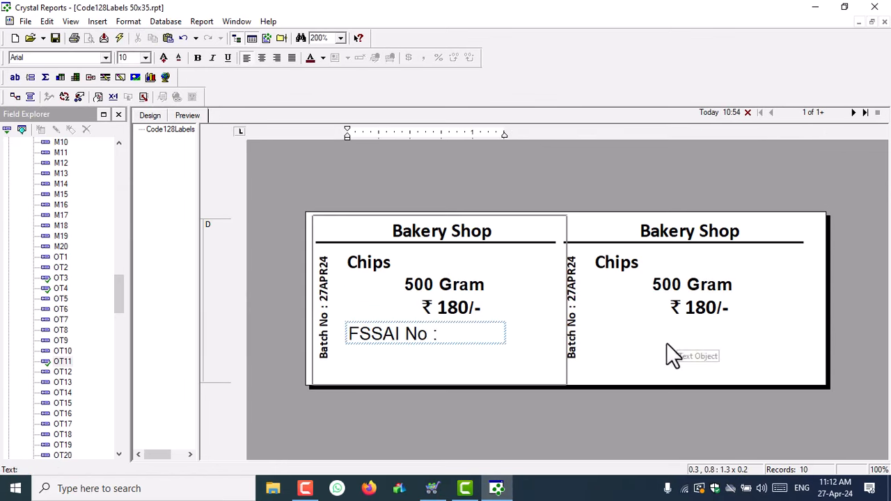
- Make the FSSAI No : label bold Calibri at a smaller size
click(667, 345)
click(179, 58)
click(178, 57)
click(35, 58)
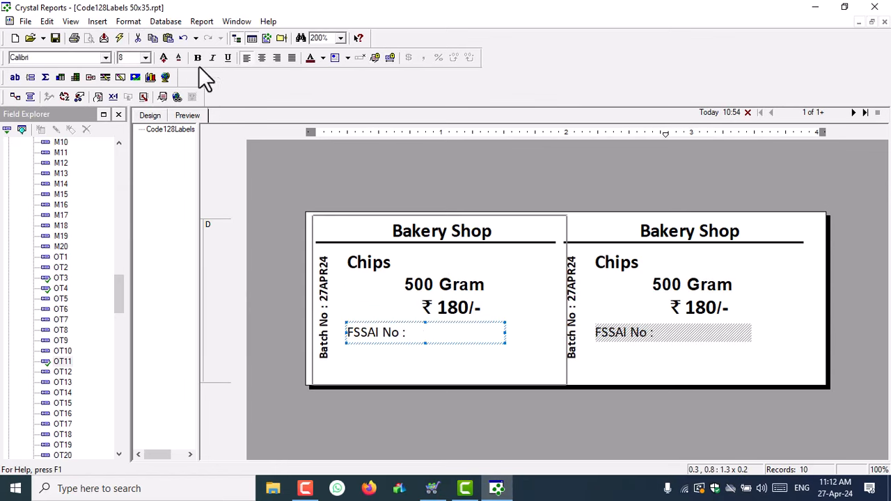
click(199, 57)
- Edit the copied label to 'Customer Care' and position it beneath FSSAI No
double_click(348, 352)
text(Custom)
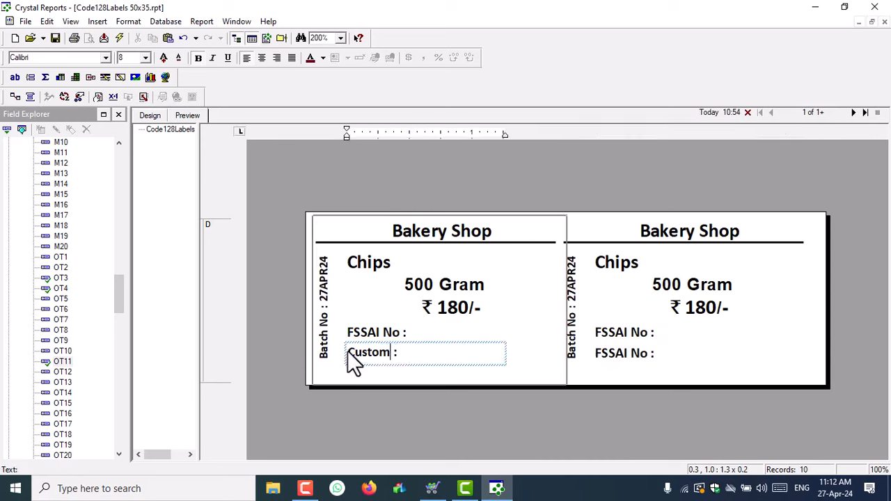
text(er Care)
click(388, 354)
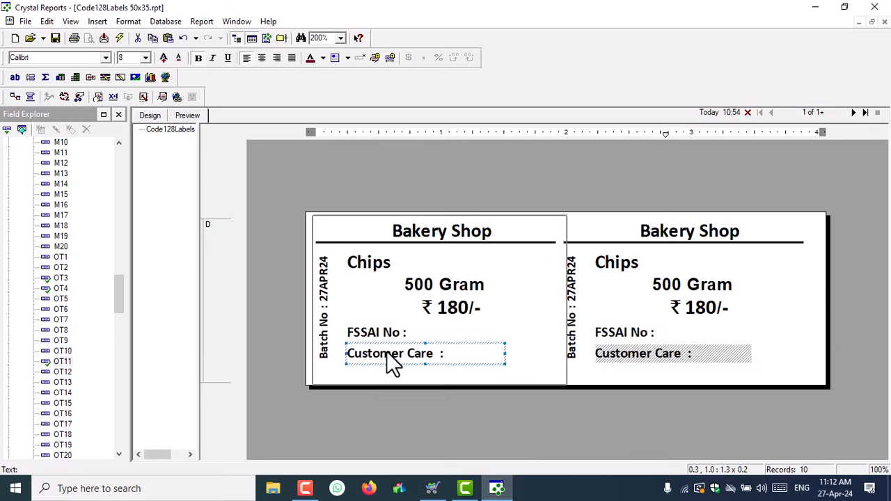
drag(388, 354, 388, 363)
click(55, 39)
click(386, 351)
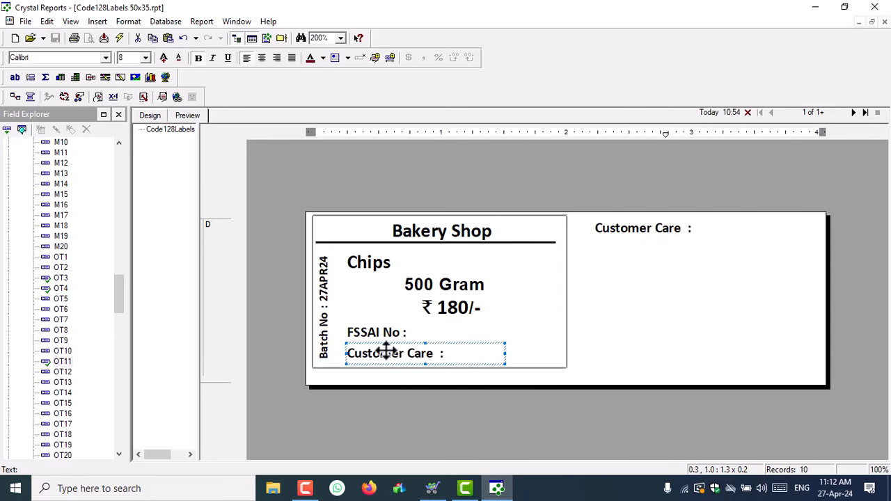
drag(387, 351, 387, 341)
click(427, 322)
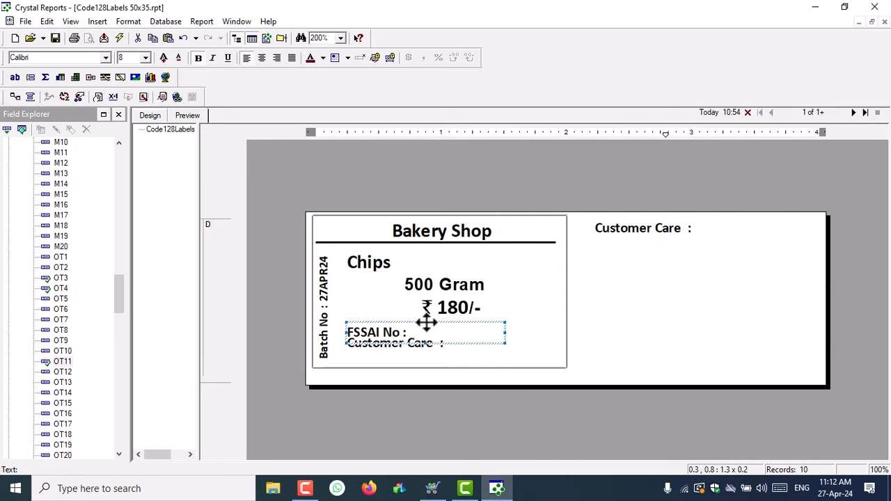
- Add a centred 'Including All Tax' text box below Customer Care
click(632, 229)
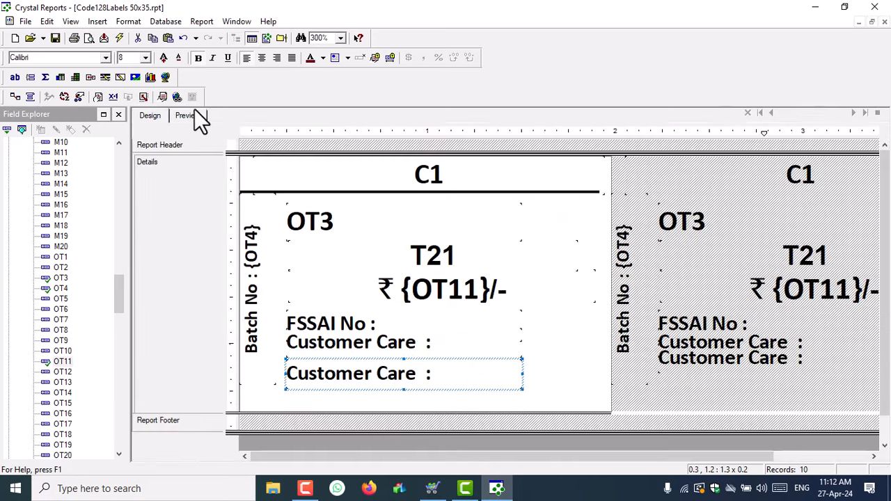
click(187, 115)
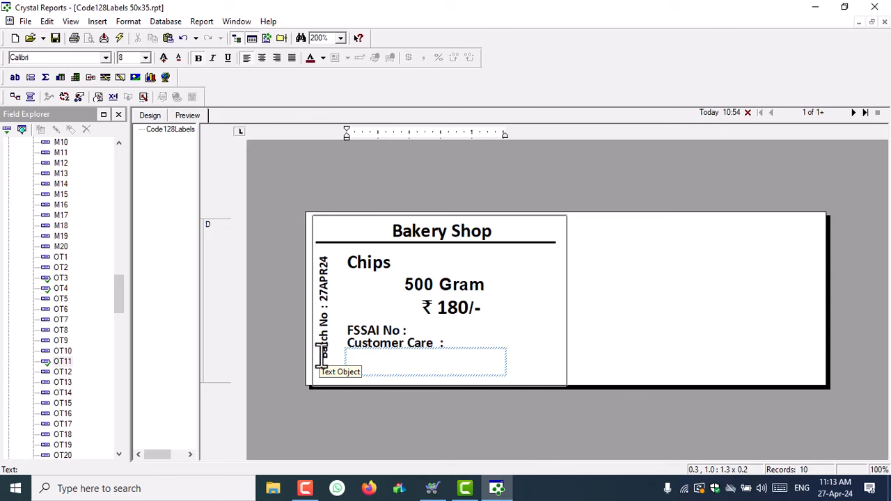
text(Including All Tax)
click(358, 252)
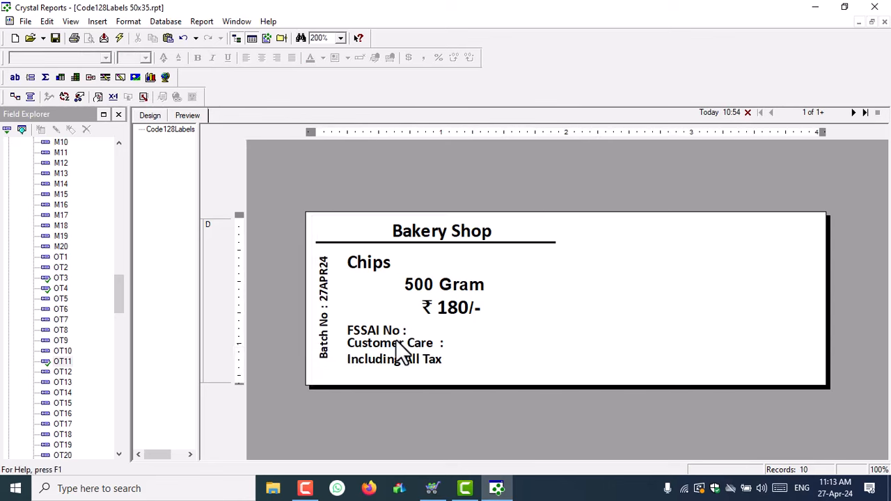
click(264, 350)
drag(397, 358, 425, 367)
click(425, 356)
click(261, 58)
- Tighten the FSSAI No and Customer Care positions and create a 'Mfg Date :' label
click(434, 325)
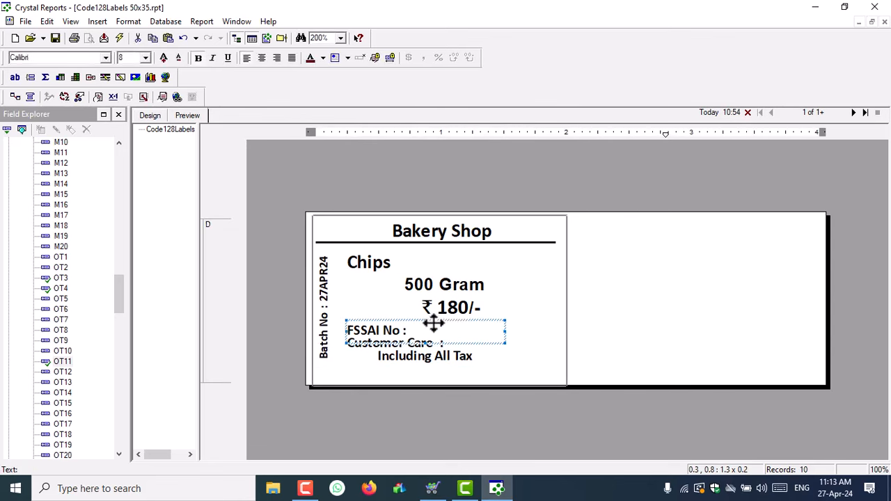
drag(434, 326, 434, 320)
drag(425, 342, 425, 336)
drag(432, 343, 431, 341)
click(436, 357)
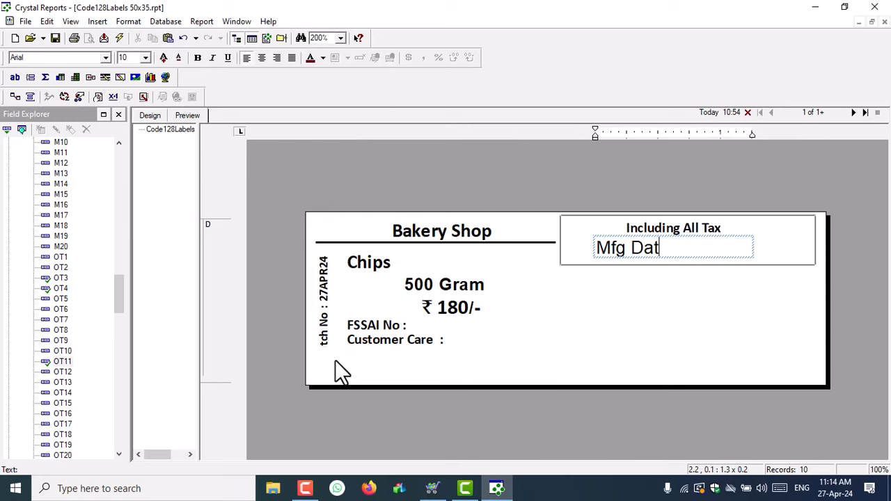
text(e :)
click(334, 360)
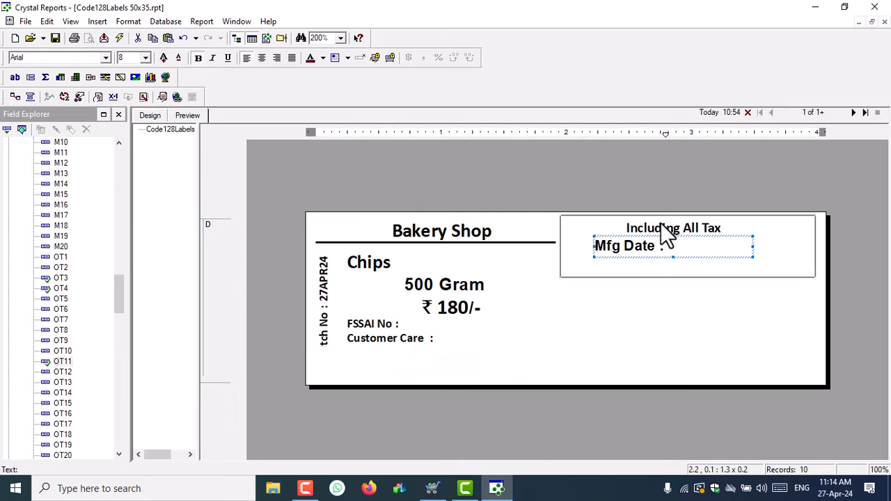
- Place Mfg Date : on the left label and insert the OT10 date field after it
drag(662, 230, 404, 378)
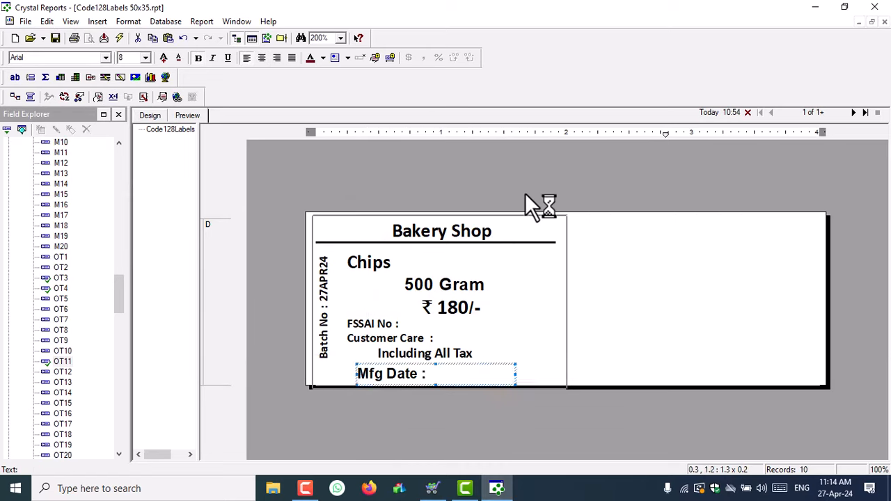
click(368, 336)
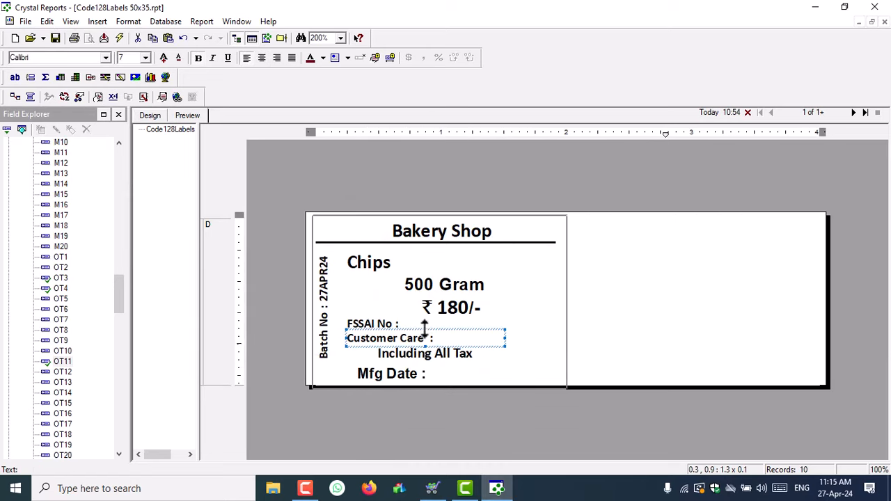
click(372, 350)
click(418, 322)
drag(428, 364, 429, 358)
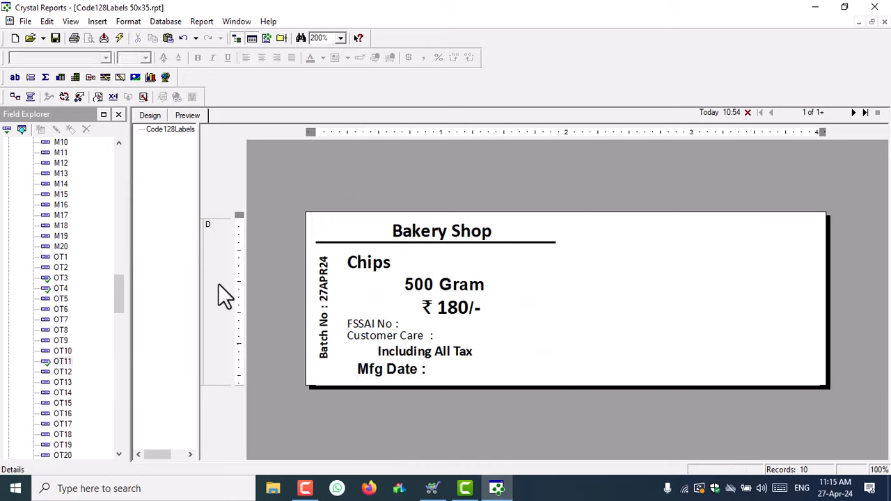
drag(61, 354, 453, 368)
click(550, 359)
- Nudge the Chips, 500 Gram, ₹ 180/-, FSSAI No and Customer Care lines up to fit
drag(426, 253, 425, 247)
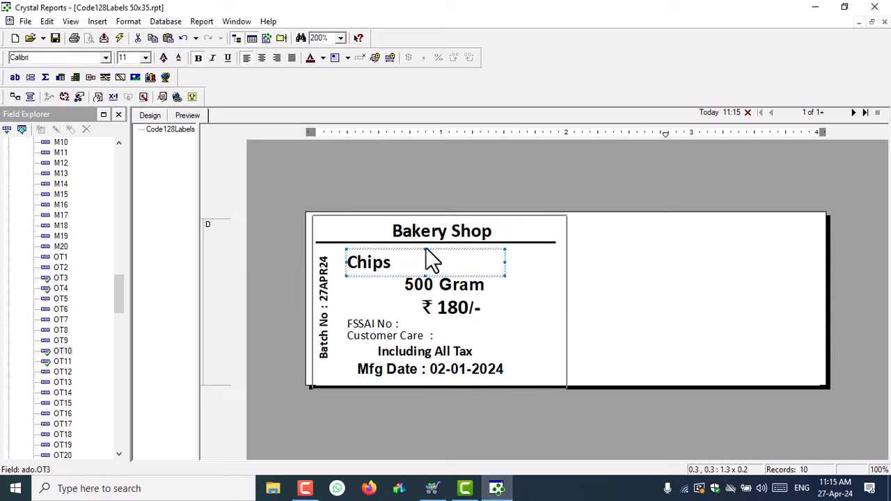
drag(431, 284, 431, 277)
drag(465, 306, 468, 298)
drag(432, 320, 432, 305)
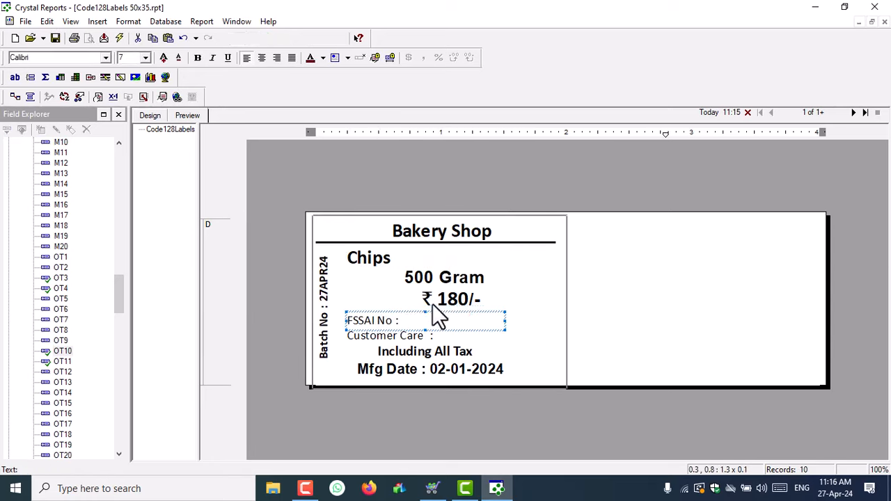
drag(427, 337, 436, 360)
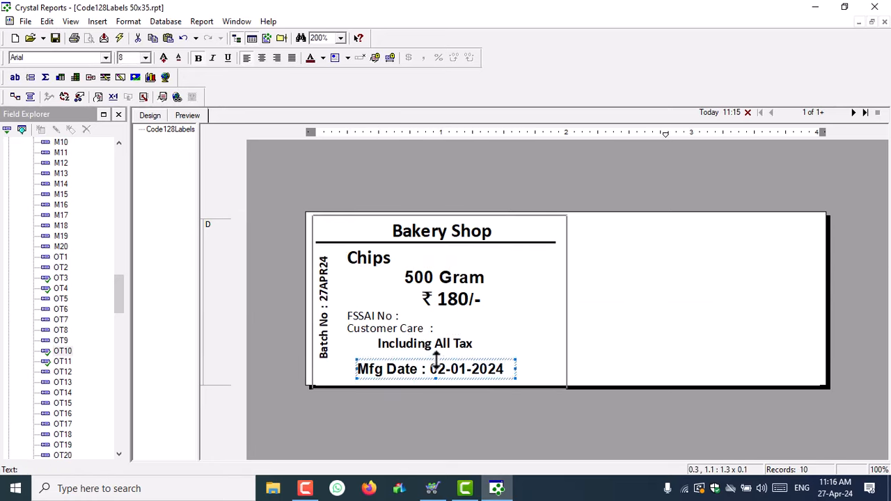
click(149, 115)
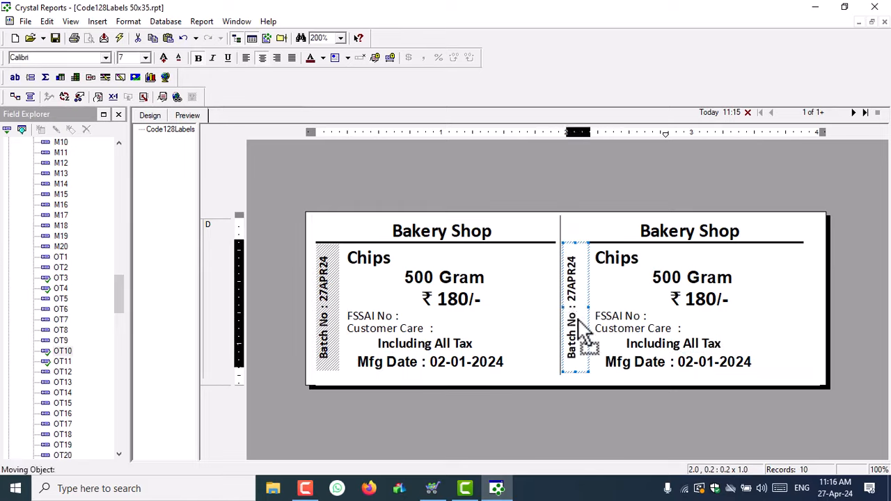
click(332, 309)
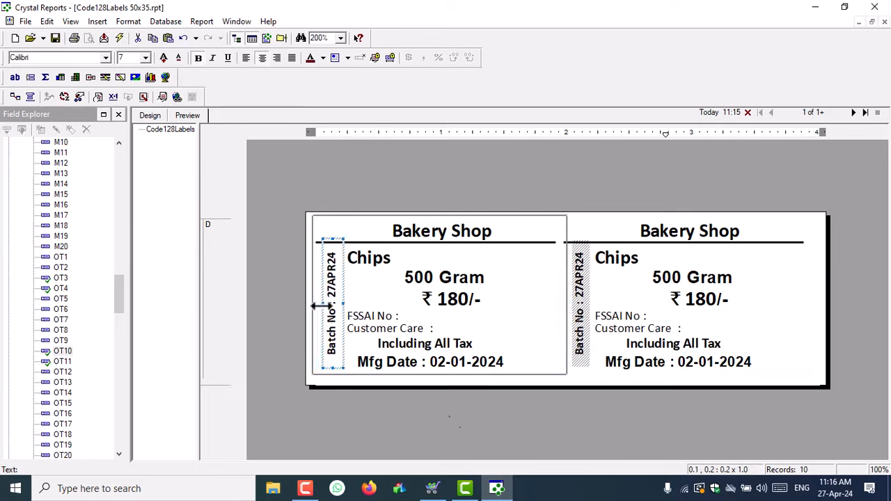
click(528, 367)
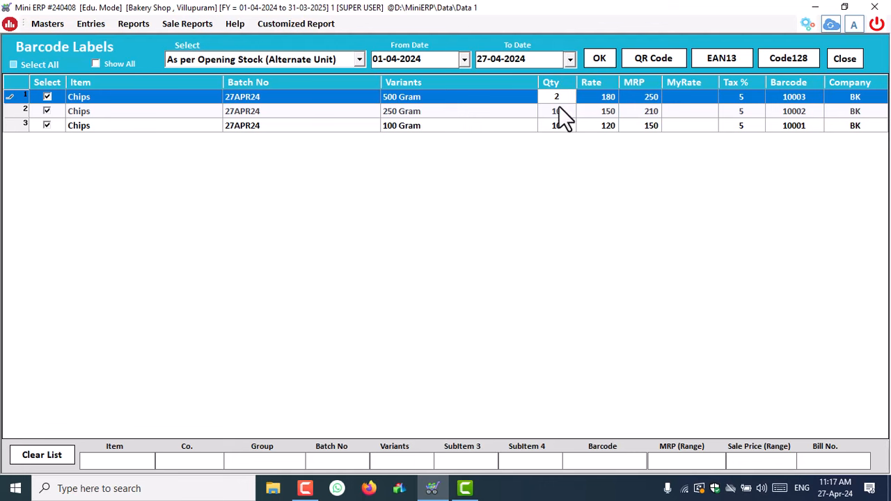
- Set quantity 2 on the 250 Gram and 100 Gram Chips rows
click(559, 109)
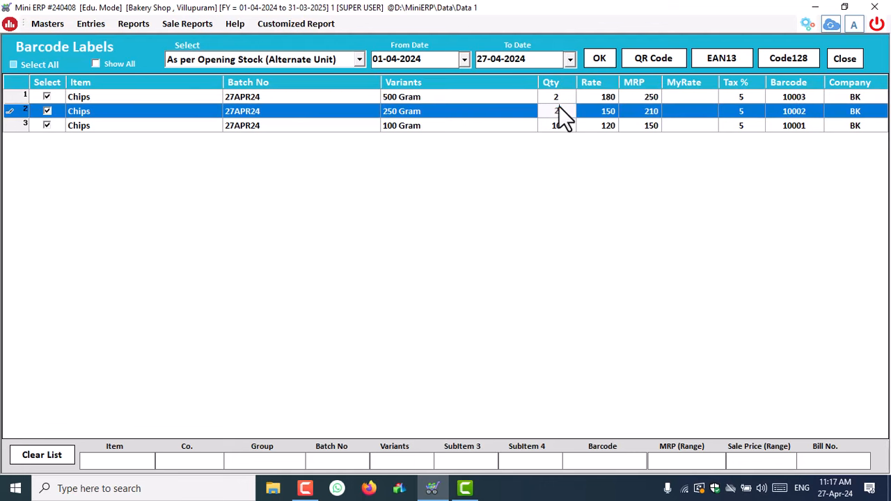
click(554, 122)
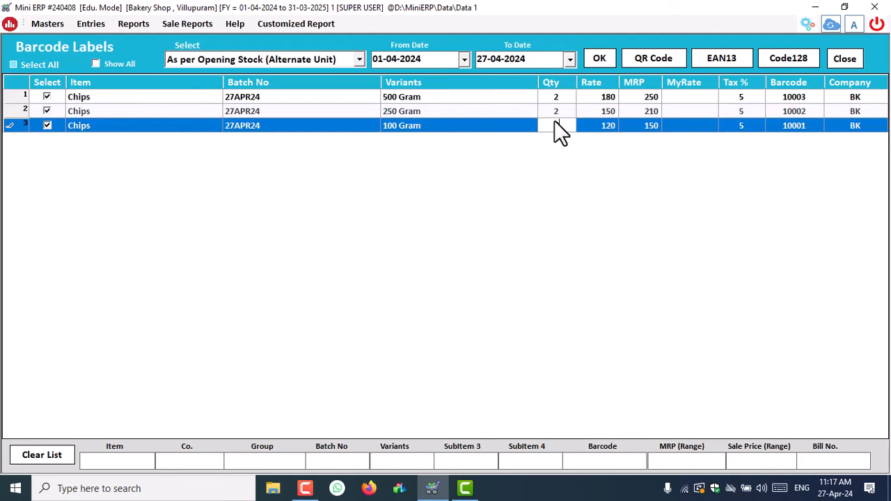
text(2)
click(594, 126)
- Enter 'Best of 3 Month', 'Best Before 2 Days' and 'Best Before 6 Months' in rows 1–3 MyRate
click(696, 99)
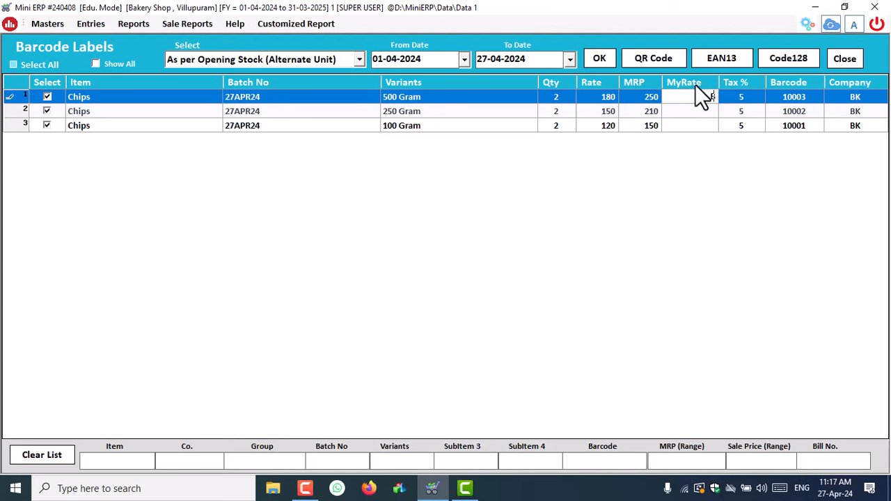
text(B)
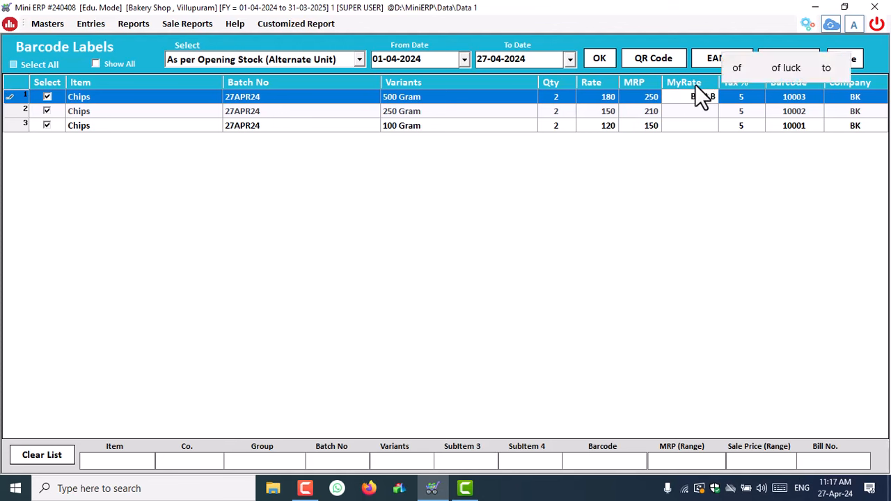
text(est of 3 M)
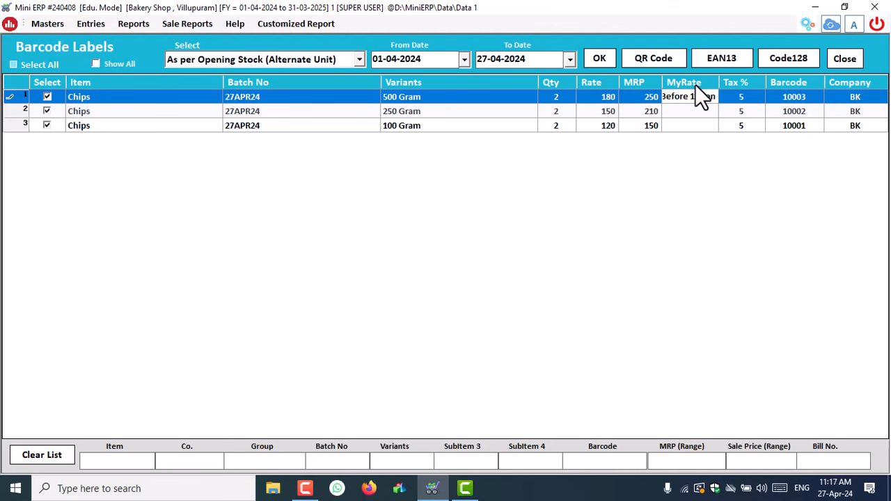
text(onth)
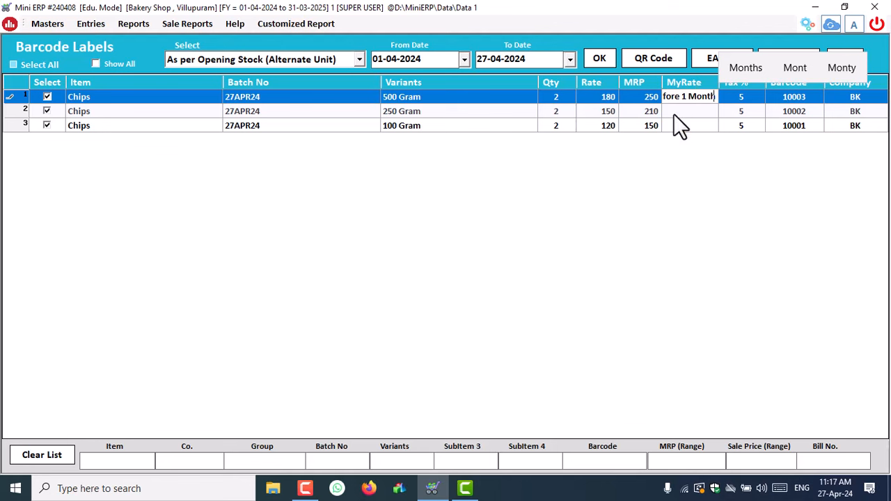
key(Return)
click(660, 111)
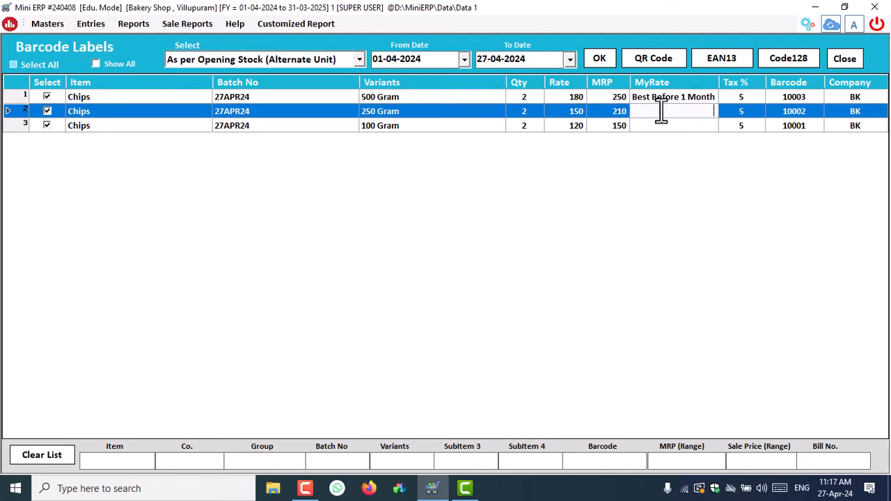
text(Best )
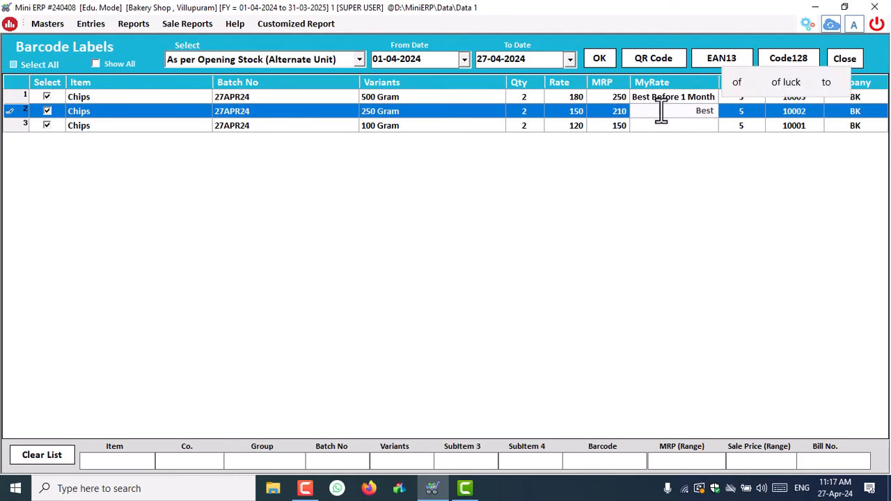
text(Before)
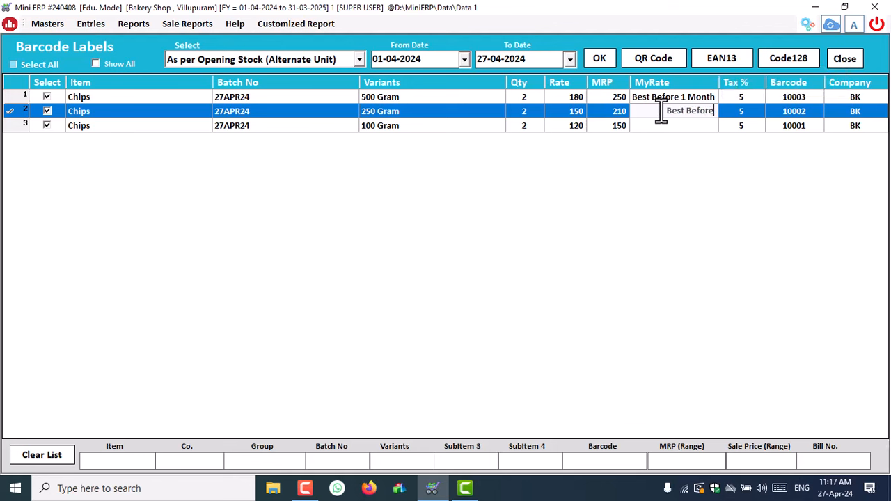
text( 2 Days)
click(676, 129)
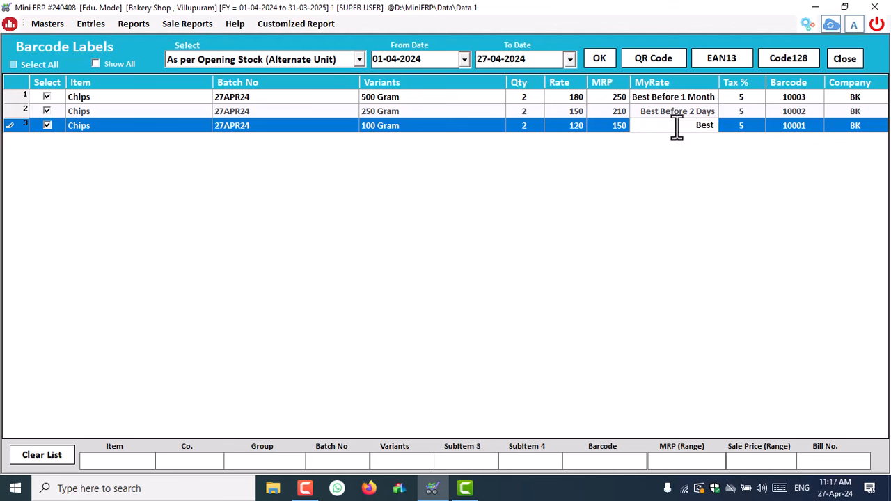
text(Best Before 6 Mont)
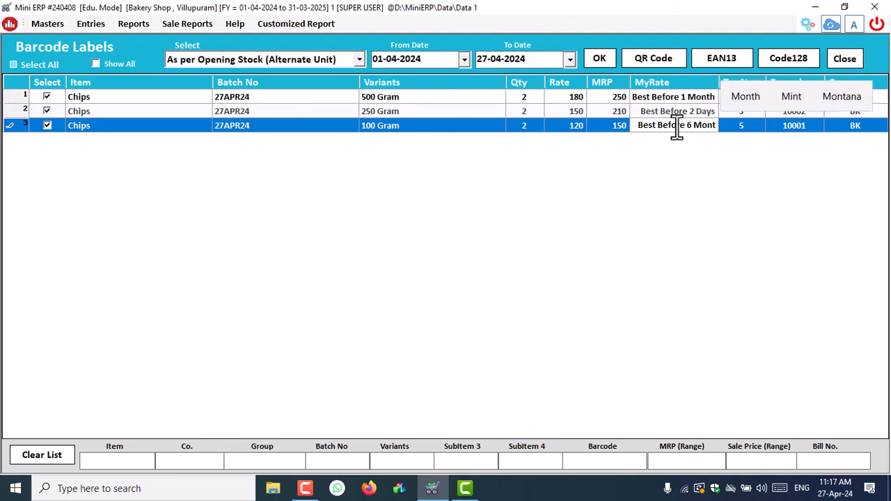
text(hs)
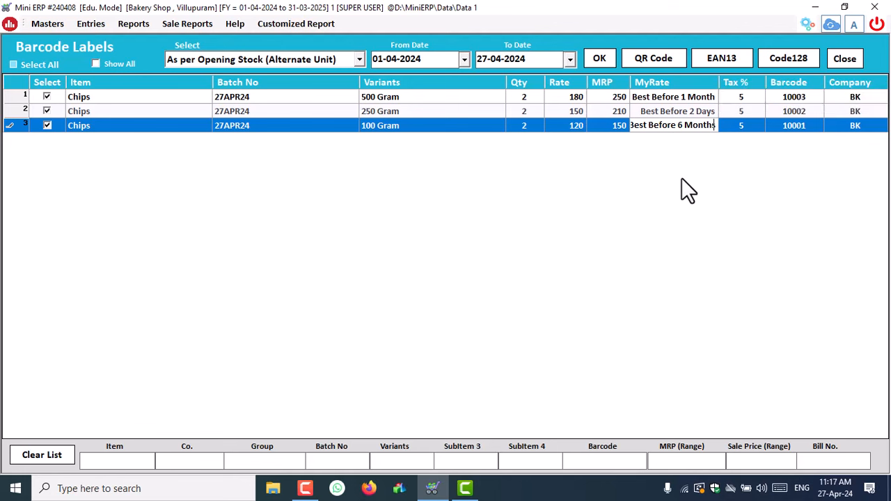
click(686, 100)
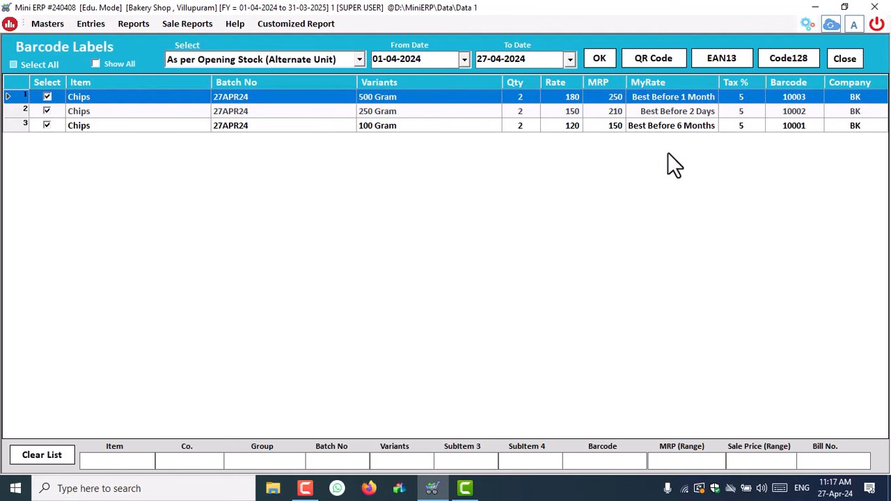
click(811, 61)
- Skip blank labels and preview the labels in the 50X35 Barcode format
click(545, 220)
click(285, 233)
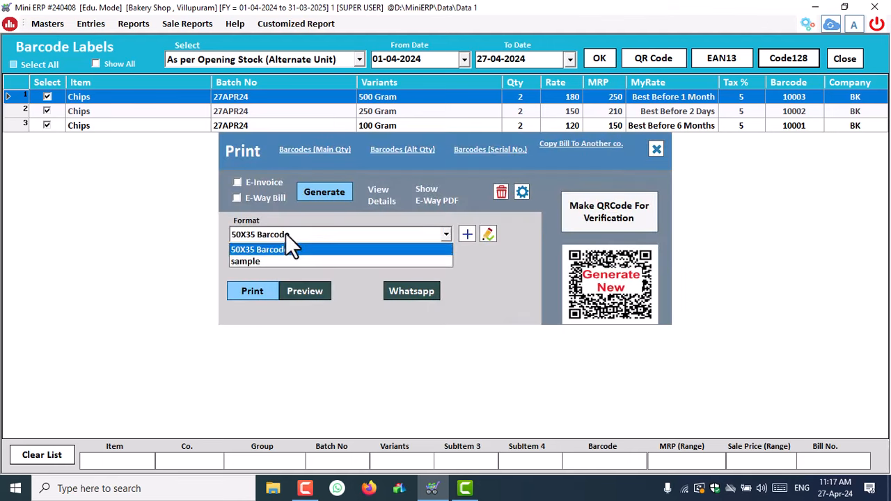
click(285, 233)
click(284, 237)
click(264, 260)
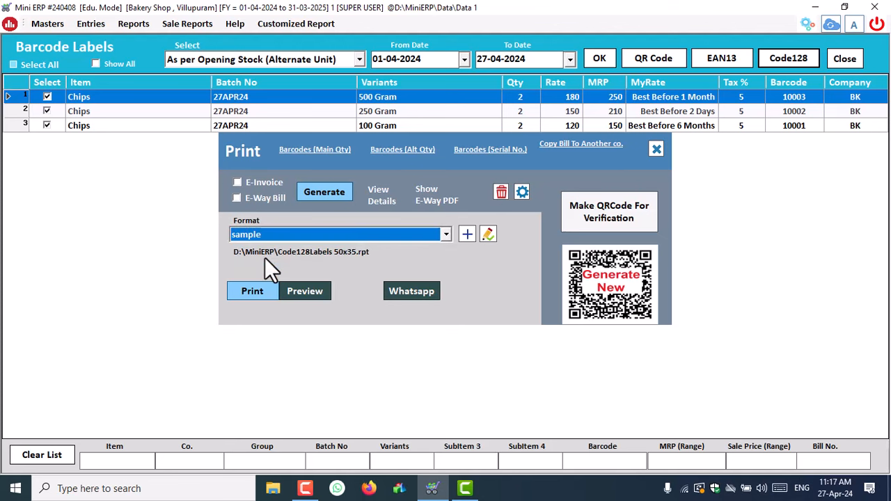
click(270, 237)
click(266, 252)
click(306, 292)
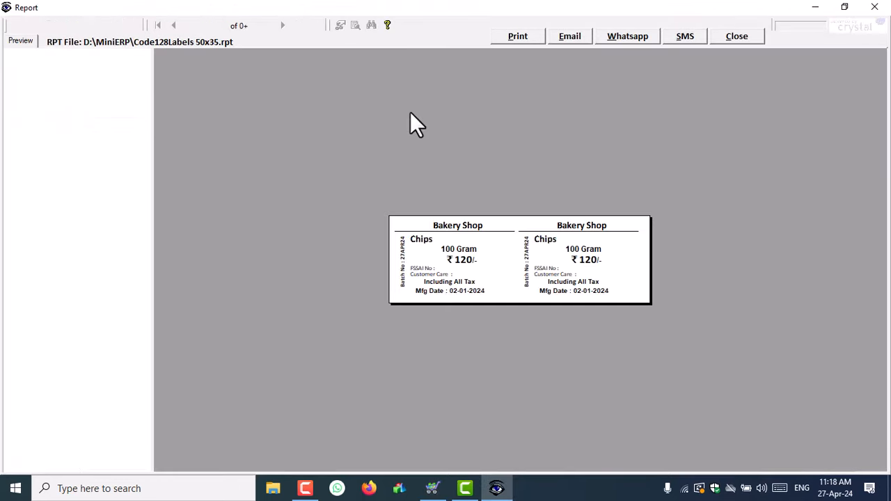
- Zoom the label preview to 300%
click(126, 25)
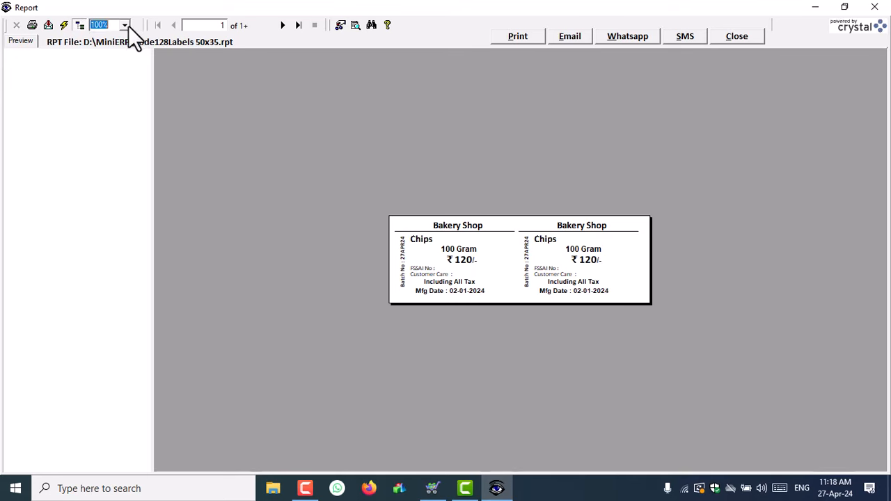
click(113, 58)
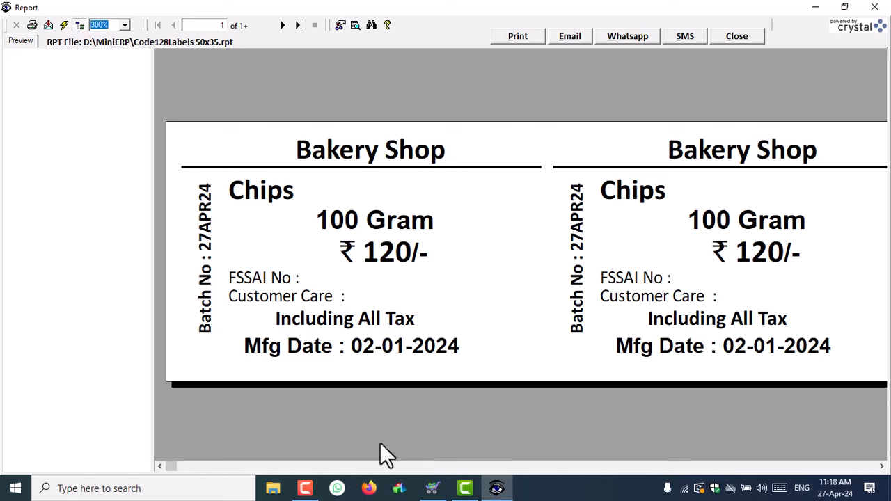
click(882, 466)
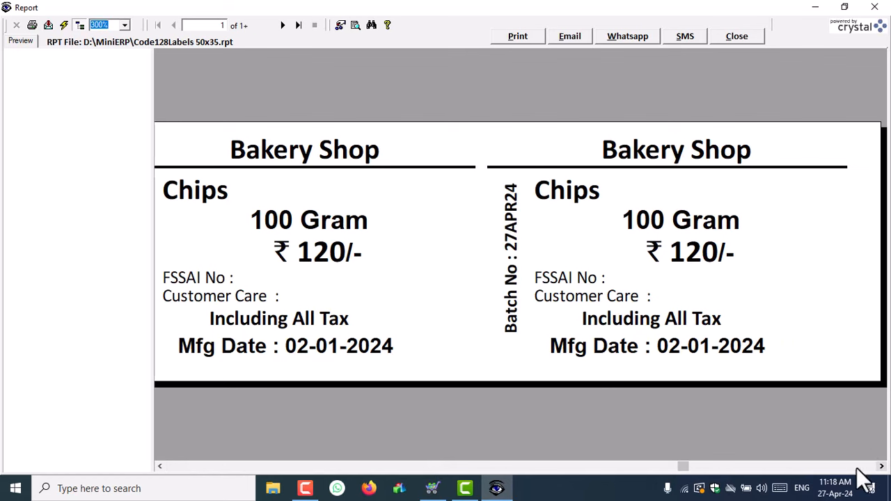
click(161, 466)
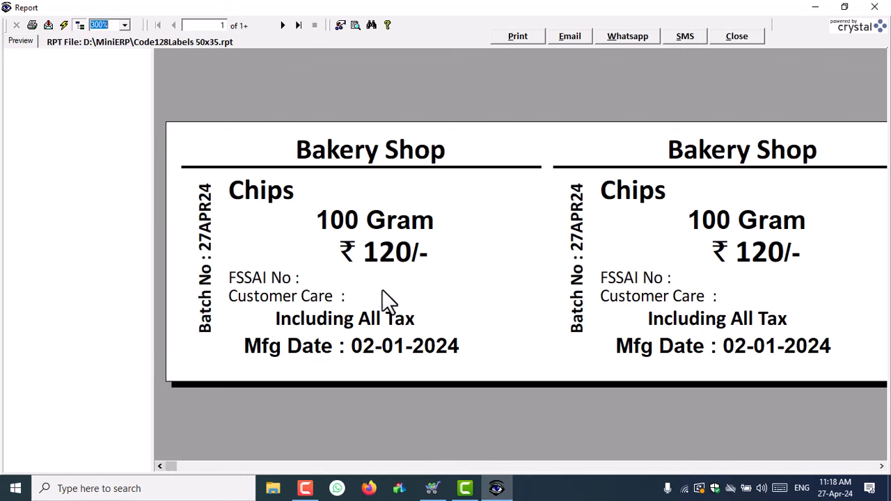
- Check the Chips, 100 Gram, ₹ 120/-, FSSAI No, Customer Care, tax note and Mfg Date fields
click(251, 189)
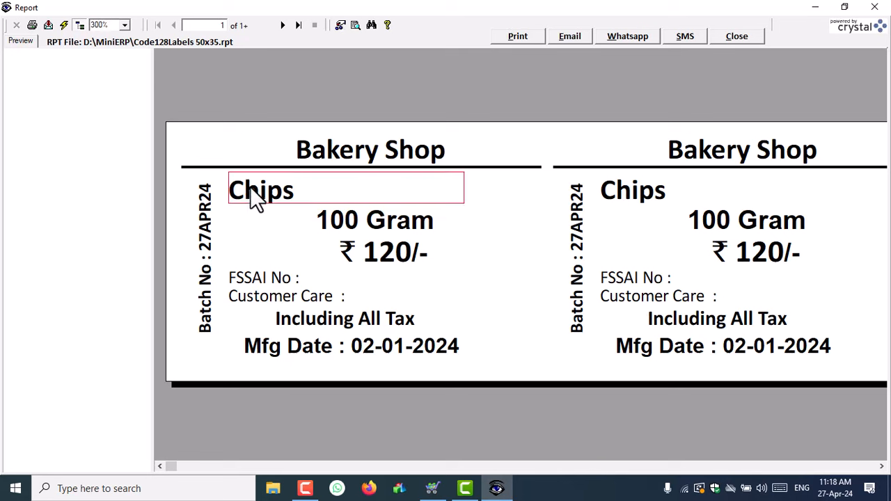
click(360, 228)
click(376, 255)
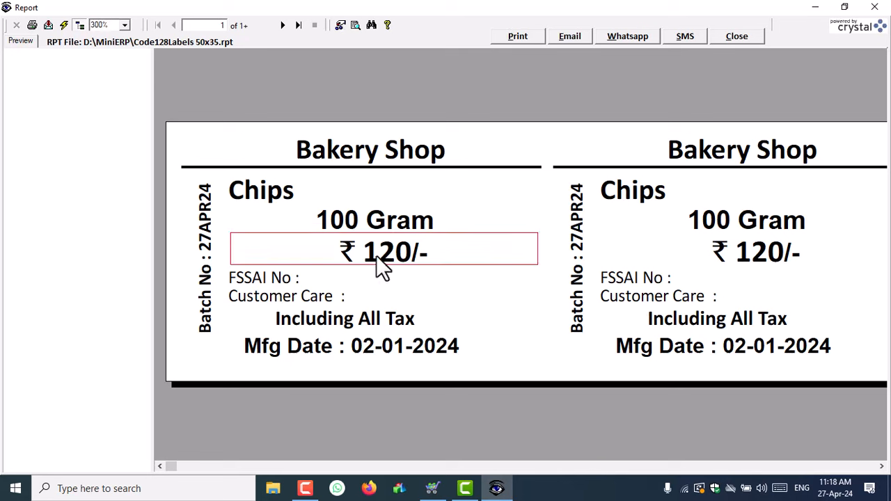
click(268, 281)
click(270, 298)
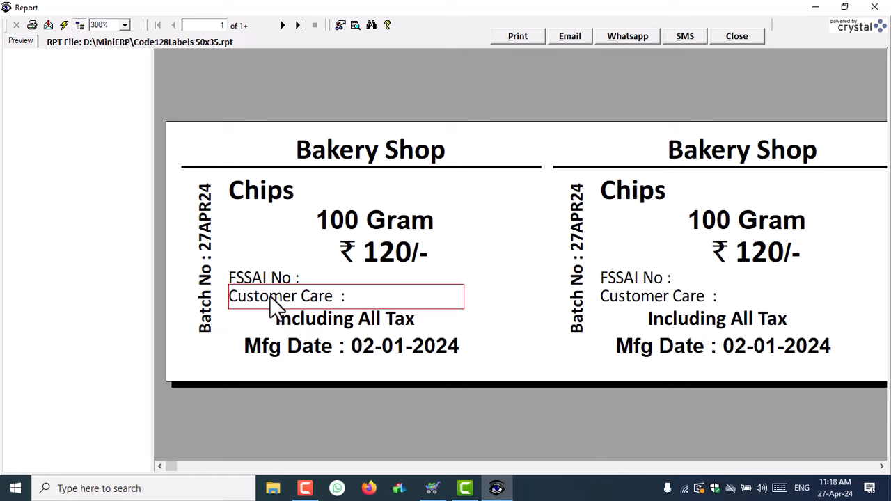
click(310, 319)
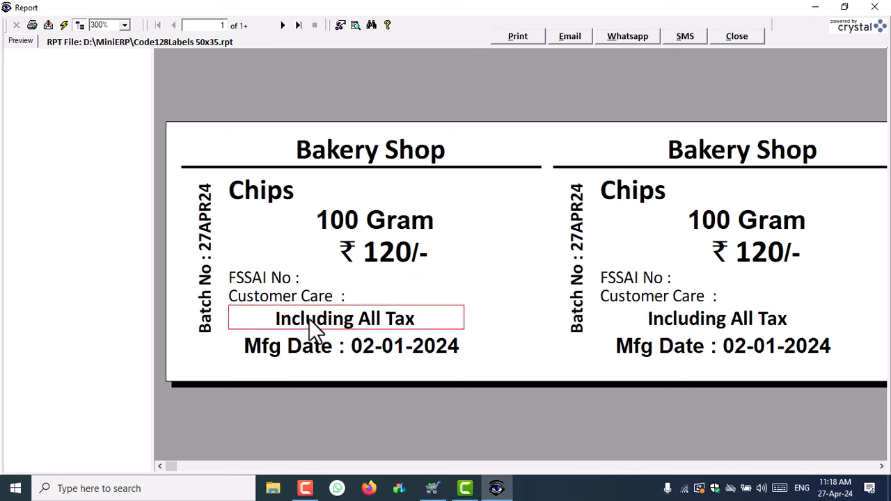
click(320, 353)
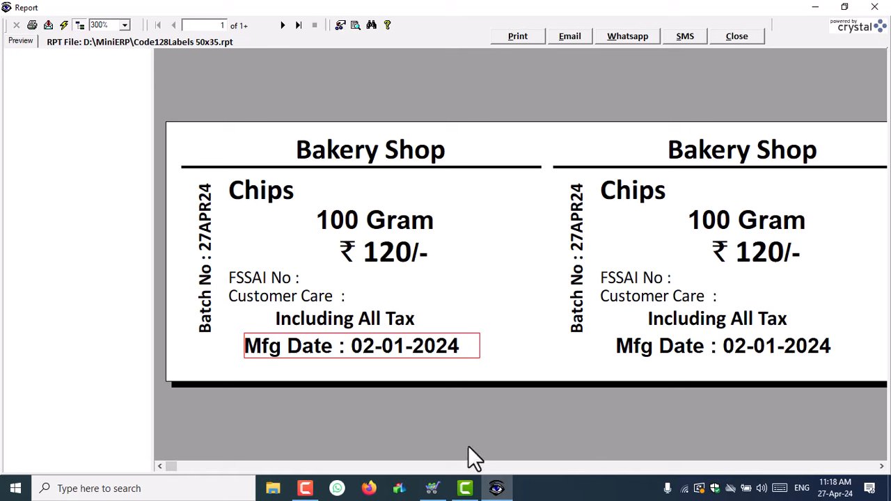
click(881, 467)
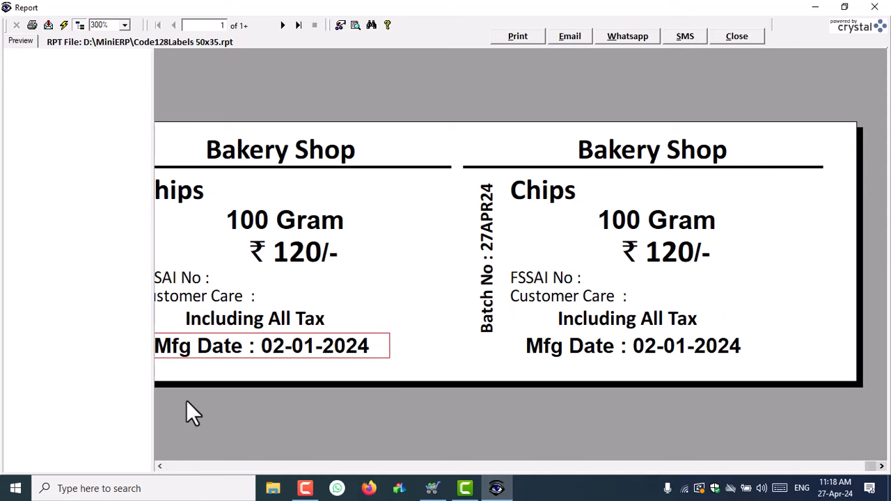
click(159, 466)
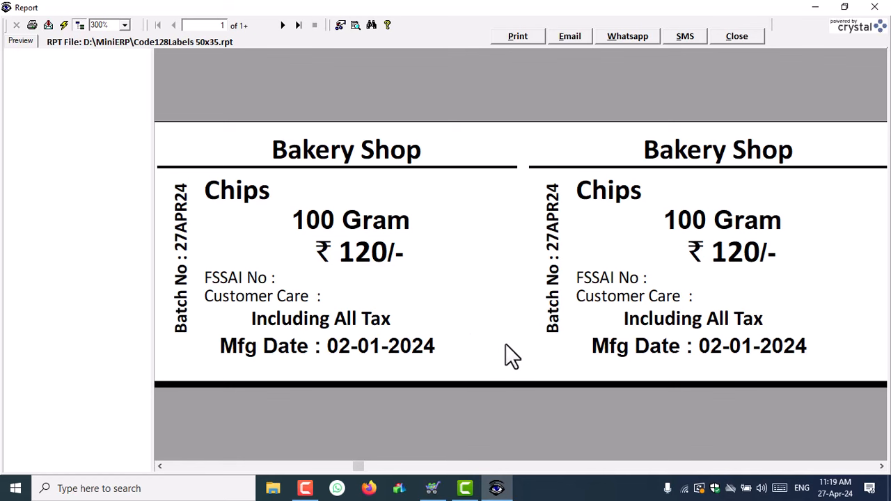
click(161, 465)
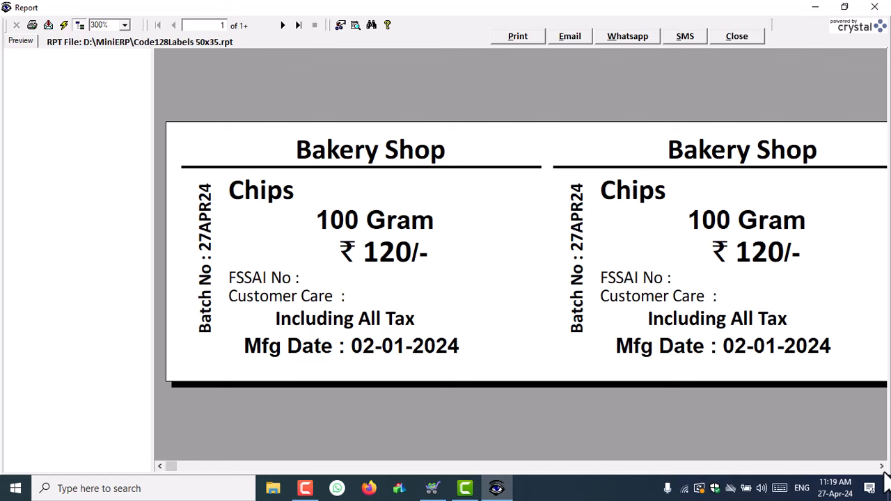
click(882, 467)
- Narrow the ₹ {OT11}/- price and T21 fields slightly on the first label, viewing at 400%
click(172, 466)
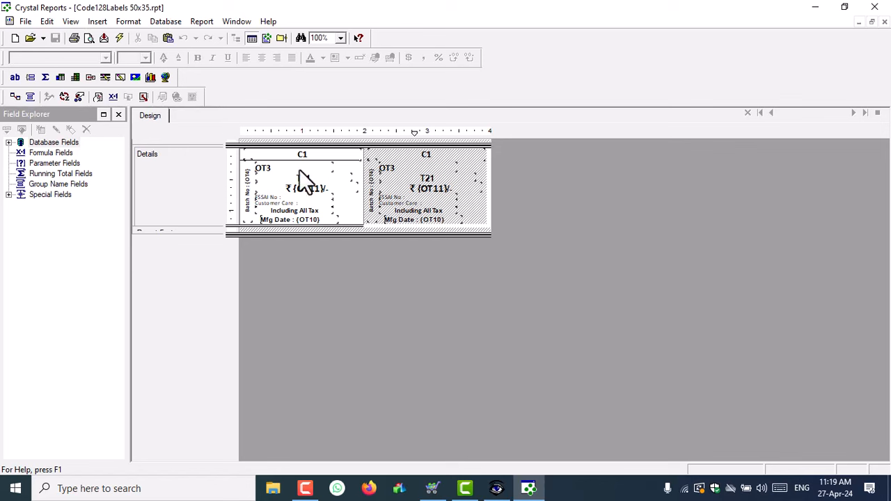
click(348, 189)
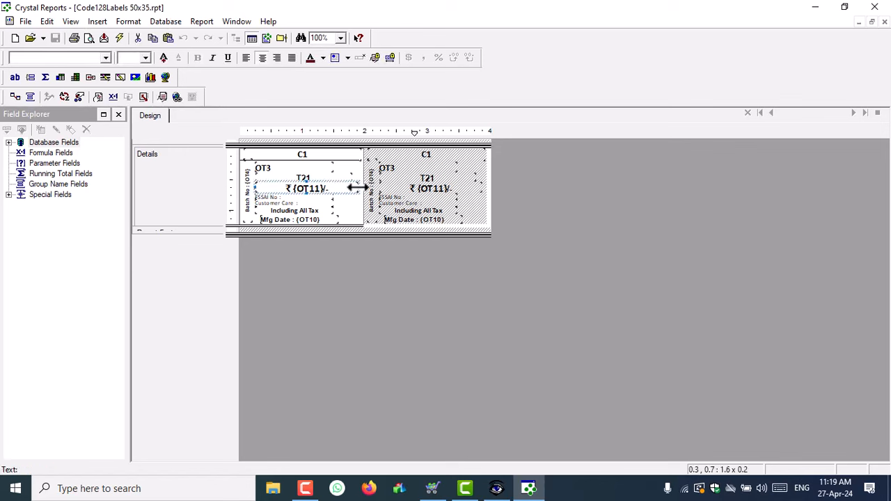
drag(357, 189, 348, 169)
click(348, 178)
click(351, 189)
click(334, 169)
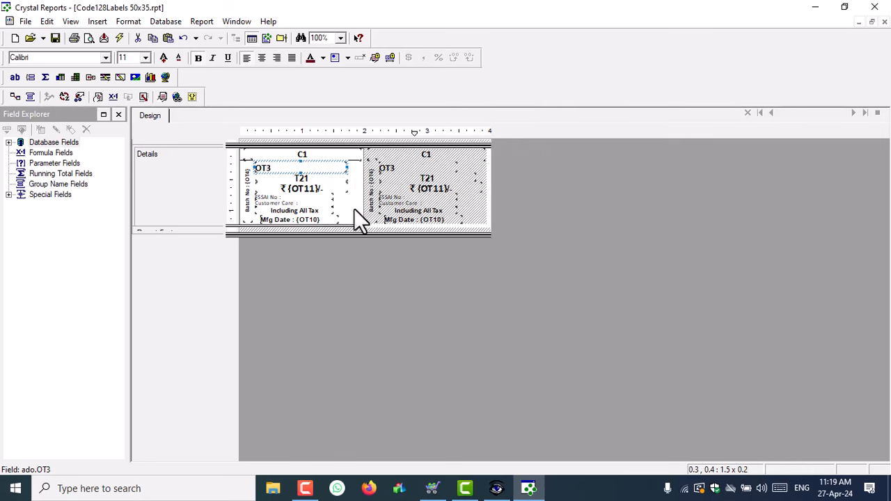
click(341, 37)
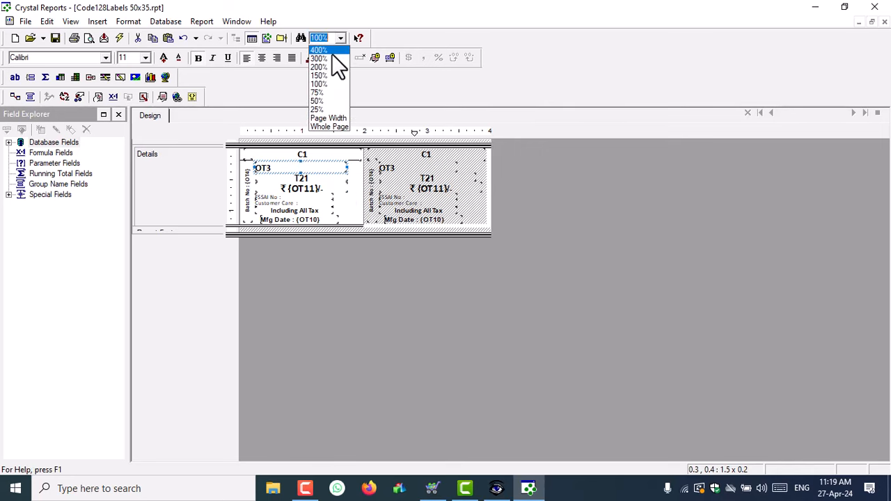
click(333, 52)
scroll(453, 258, down, 2)
click(691, 173)
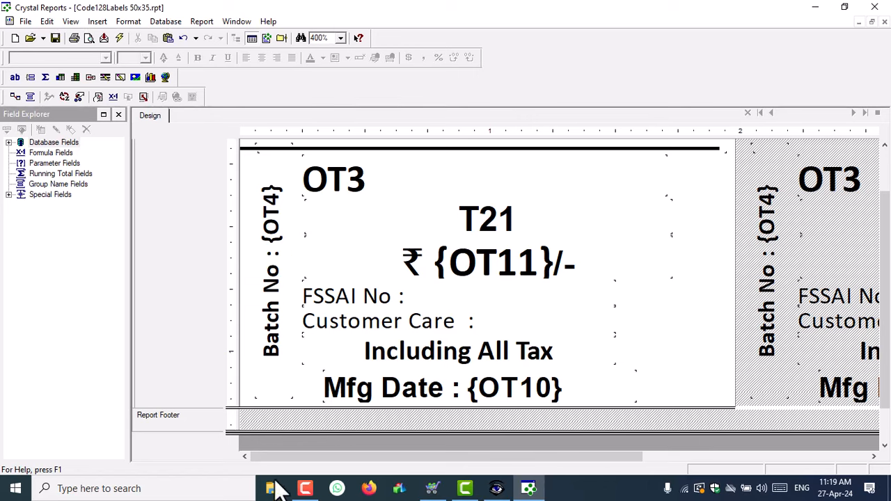
- Place the T13 Best Before field on the label and rotate its text 90 degrees
click(303, 490)
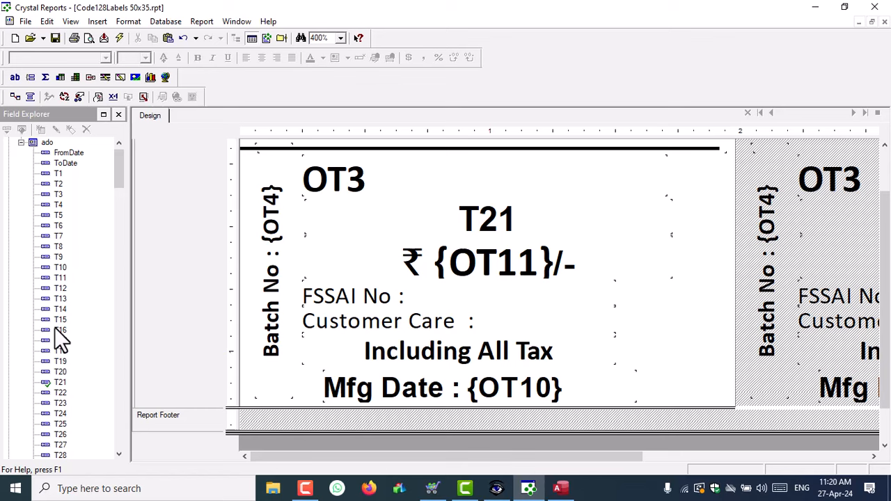
drag(60, 299, 627, 330)
right_click(696, 328)
click(724, 135)
click(327, 104)
click(424, 298)
click(411, 317)
click(452, 385)
- Resize the rotated T13 field into a tall strip along the label's right edge
drag(736, 329, 668, 329)
drag(631, 309, 638, 153)
drag(630, 351, 630, 401)
drag(594, 277, 644, 277)
drag(664, 277, 720, 286)
- Format the T13 text as Calibri 8 bold, centred in its field
click(197, 57)
click(98, 57)
text(Calibri)
key(Return)
click(178, 58)
click(179, 58)
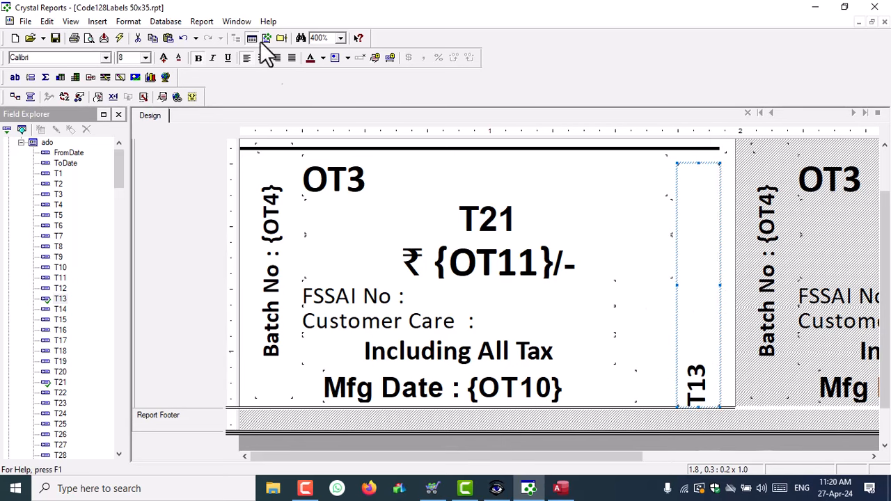
click(262, 57)
- Fill in the FSSAI licence number and customer-care phone number, and make both lines bold
double_click(378, 294)
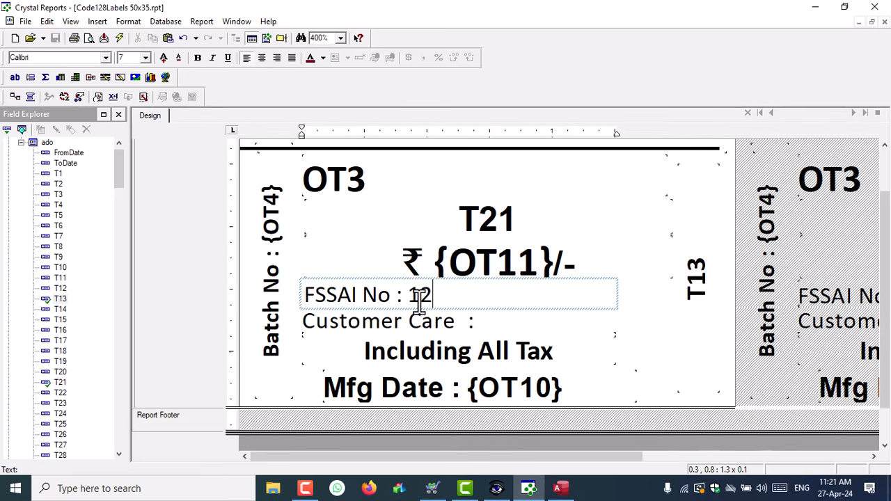
double_click(490, 319)
key(Escape)
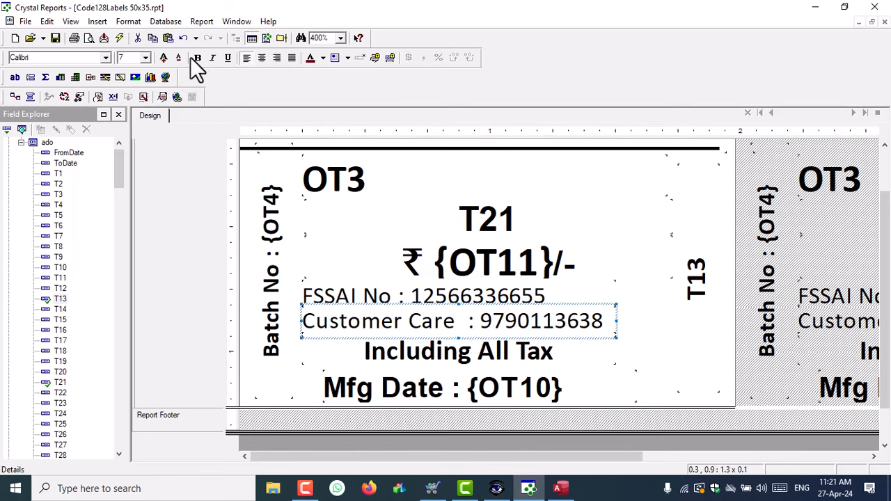
click(197, 58)
click(460, 294)
click(197, 58)
- Save the report and refresh to preview both labels
click(697, 286)
click(55, 39)
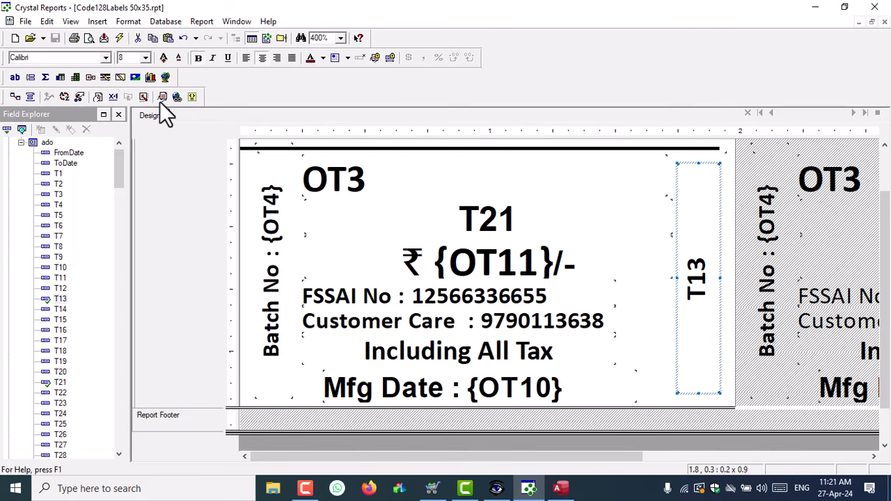
click(119, 40)
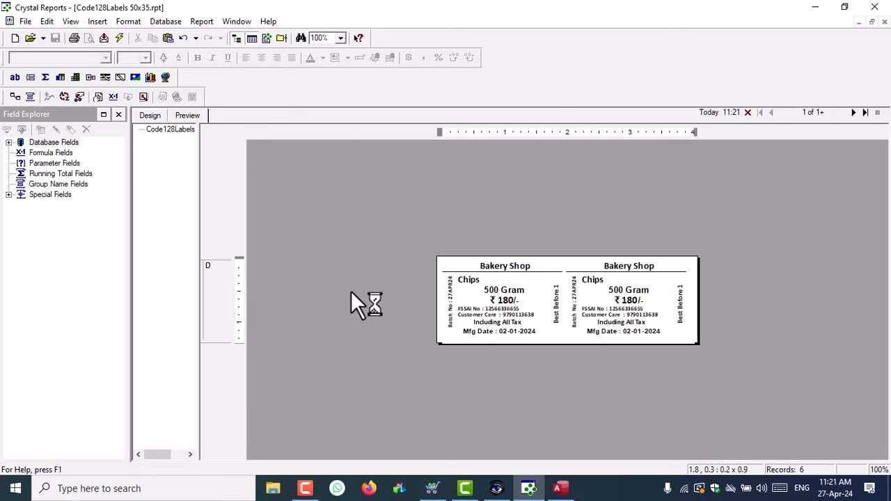
- At 200% zoom, set the Best Before text to size 7 and extend its field downward
click(341, 38)
click(320, 66)
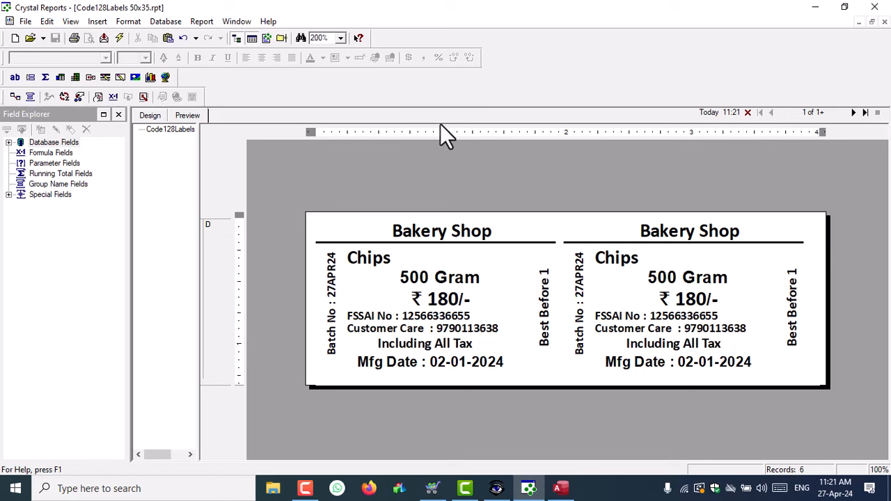
click(432, 283)
click(543, 326)
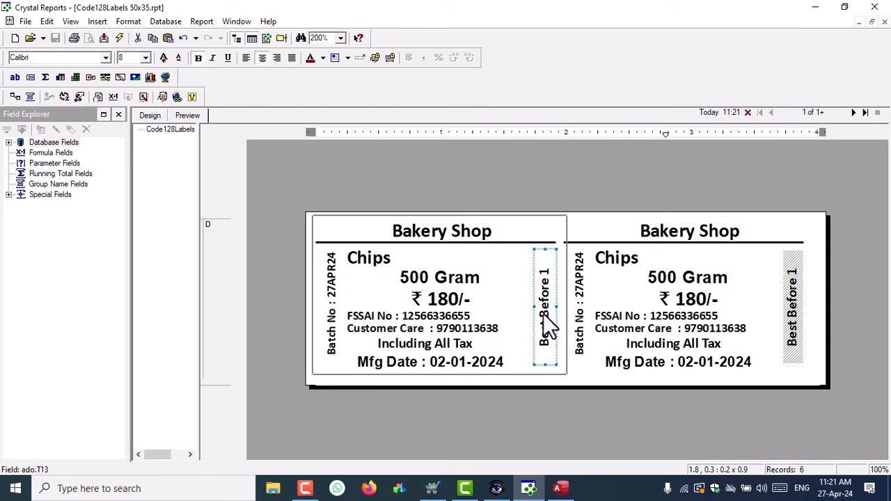
click(180, 59)
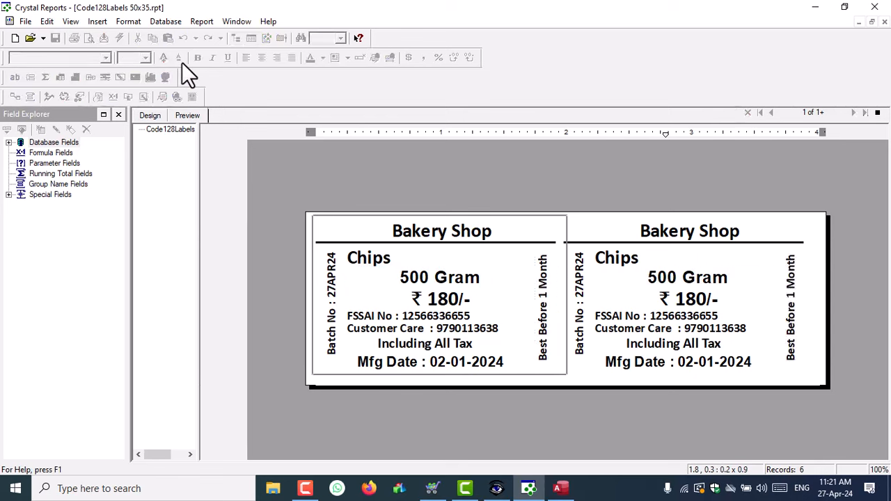
click(541, 420)
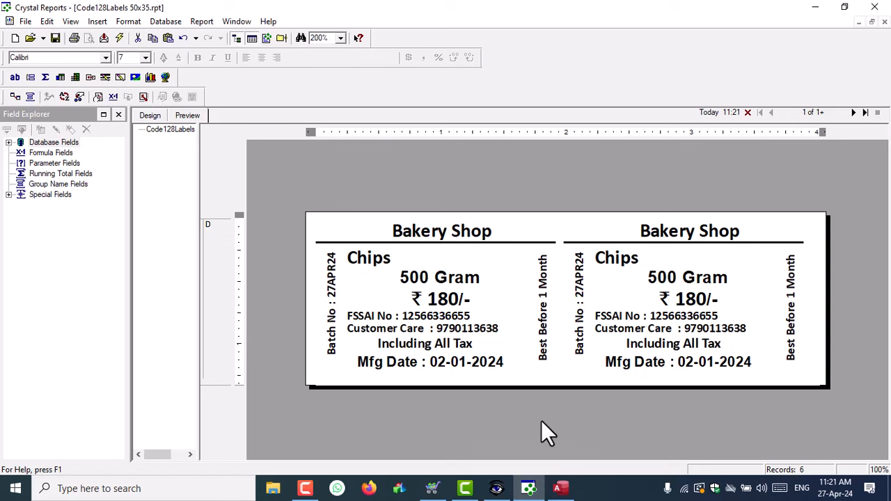
click(546, 299)
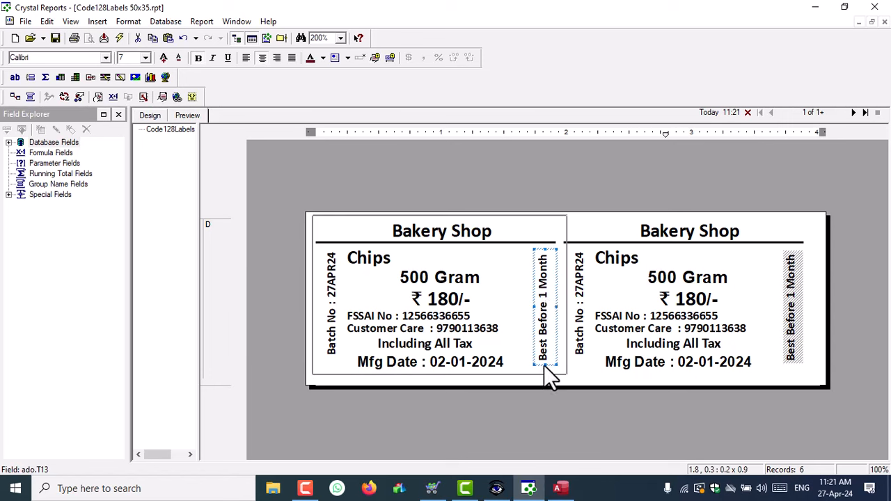
drag(544, 365, 545, 373)
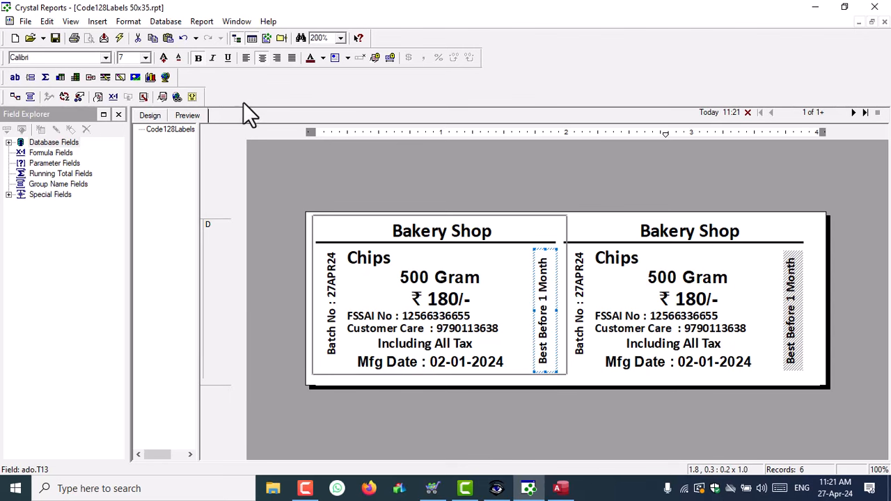
click(161, 59)
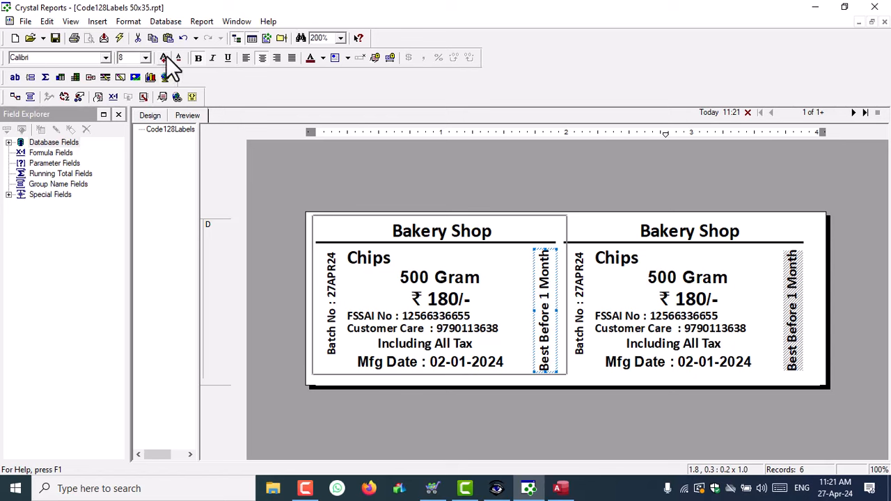
click(178, 57)
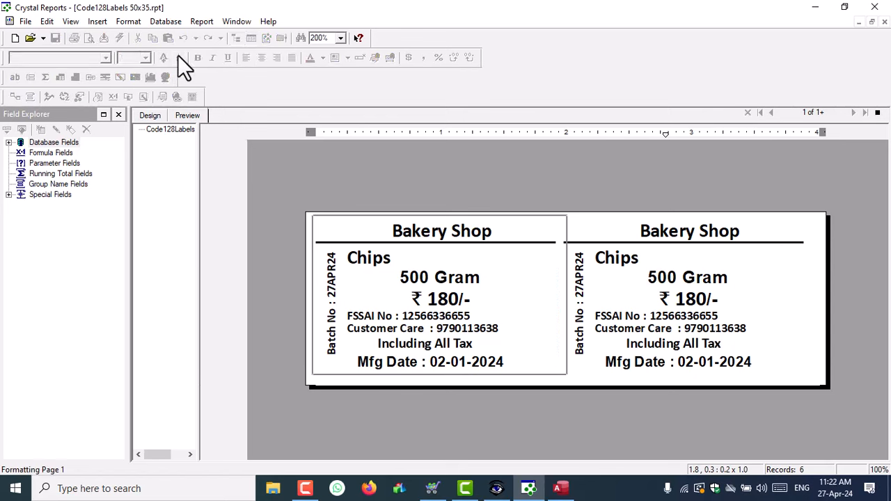
click(557, 422)
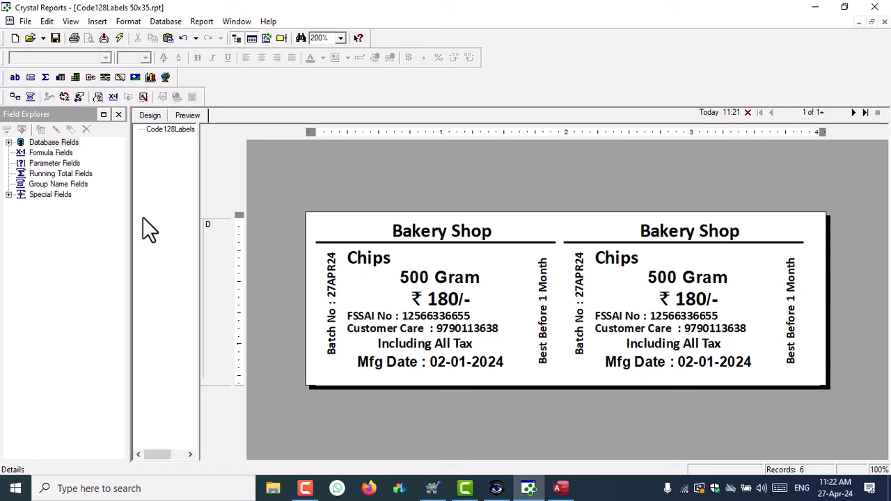
- Check the 500 Gram, Chips, FSSAI No, Customer Care and Mfg Date fields on the label
click(450, 282)
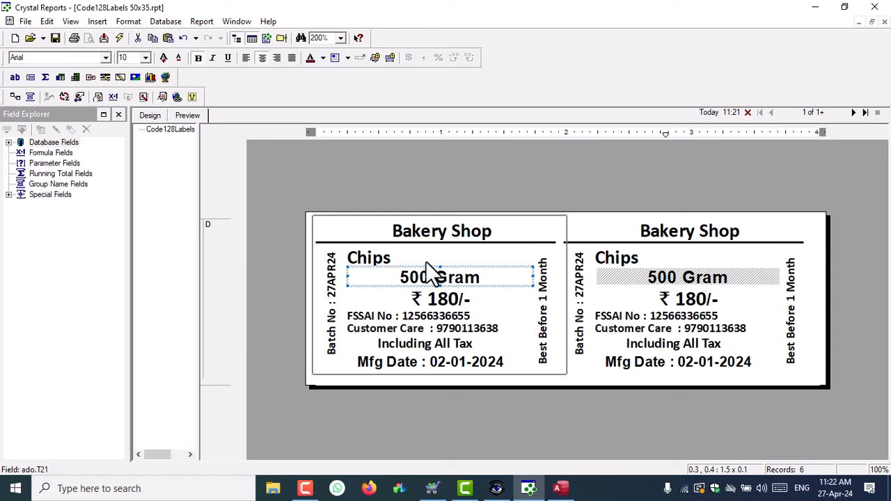
click(418, 262)
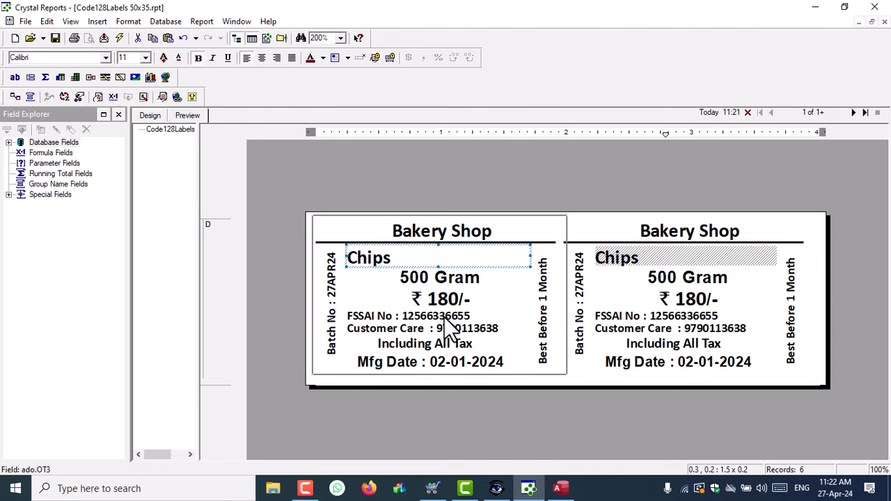
click(448, 319)
click(468, 333)
click(380, 318)
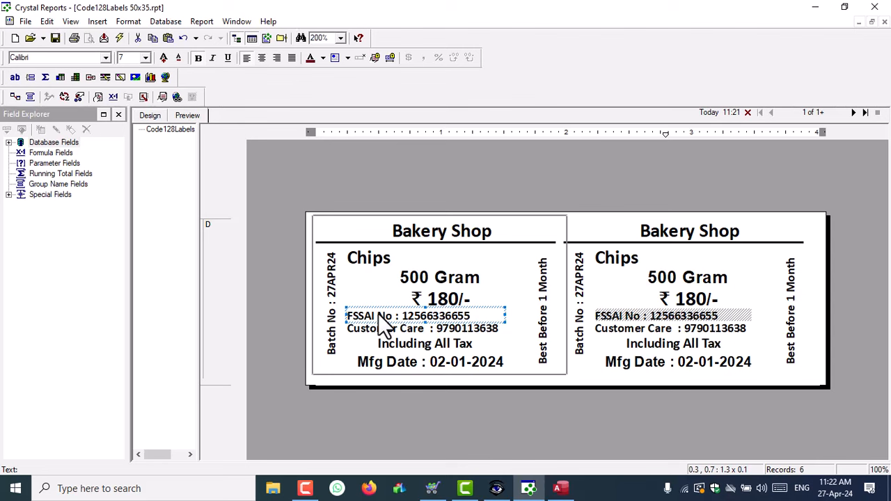
click(493, 368)
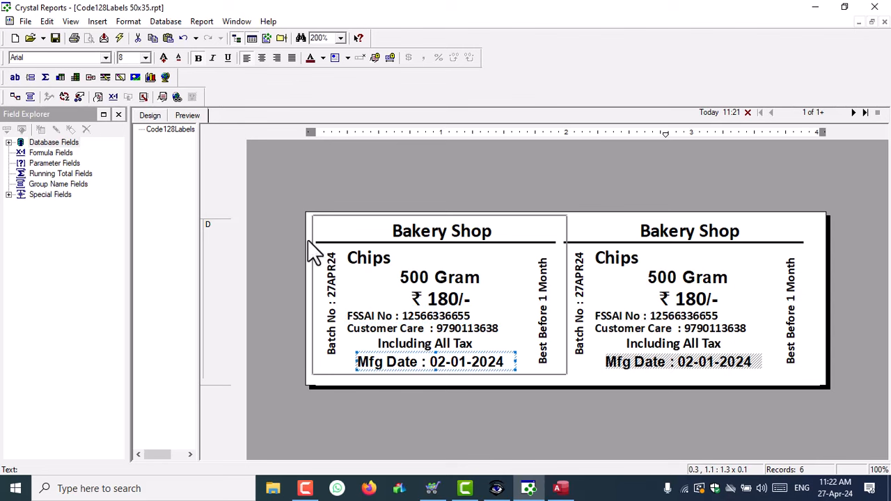
click(680, 417)
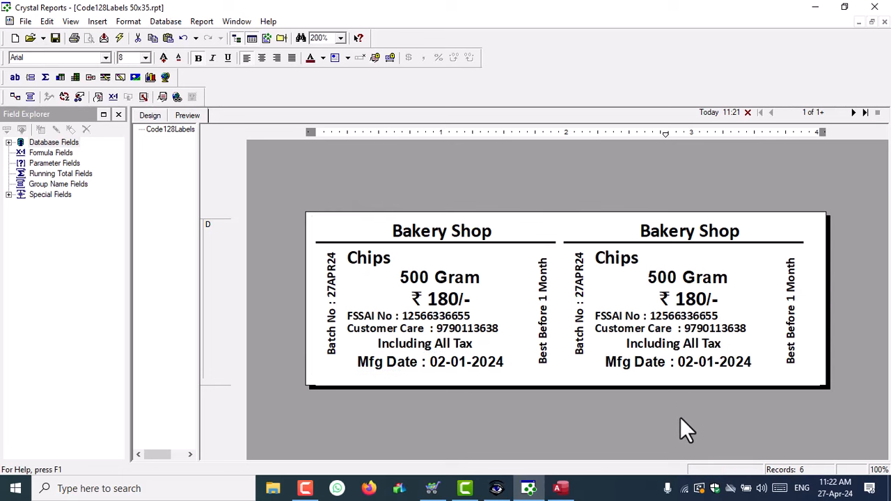
- Left-align the rotated Batch No text, then zoom the preview to 300%
click(324, 287)
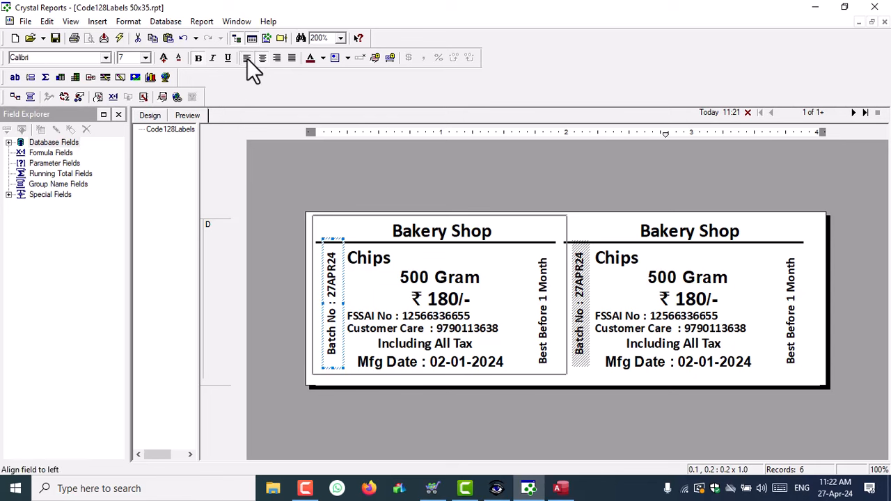
click(247, 58)
click(546, 333)
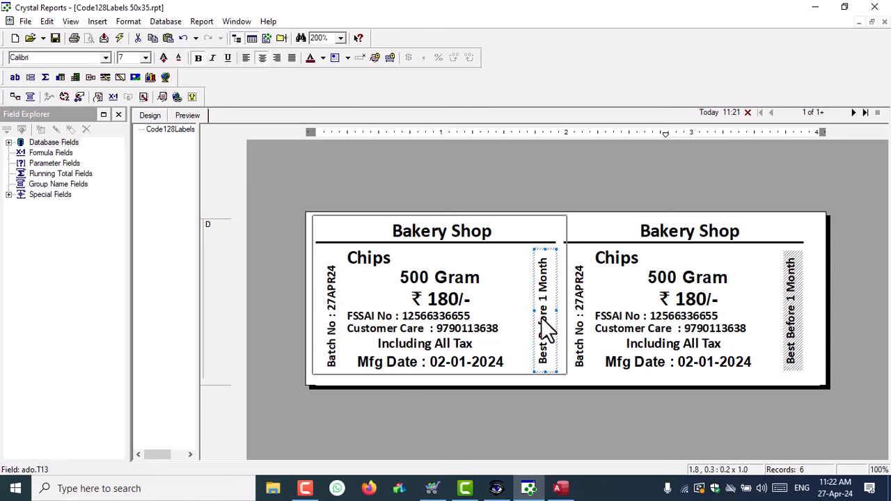
click(554, 403)
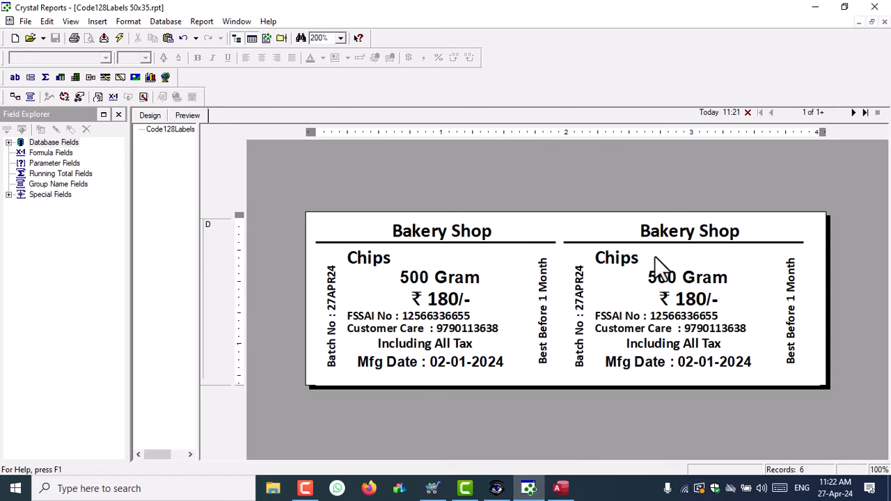
click(340, 37)
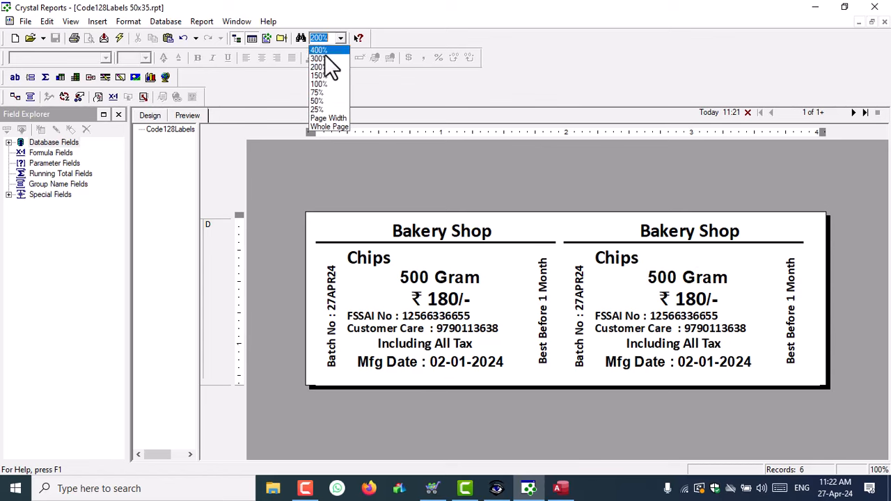
click(322, 58)
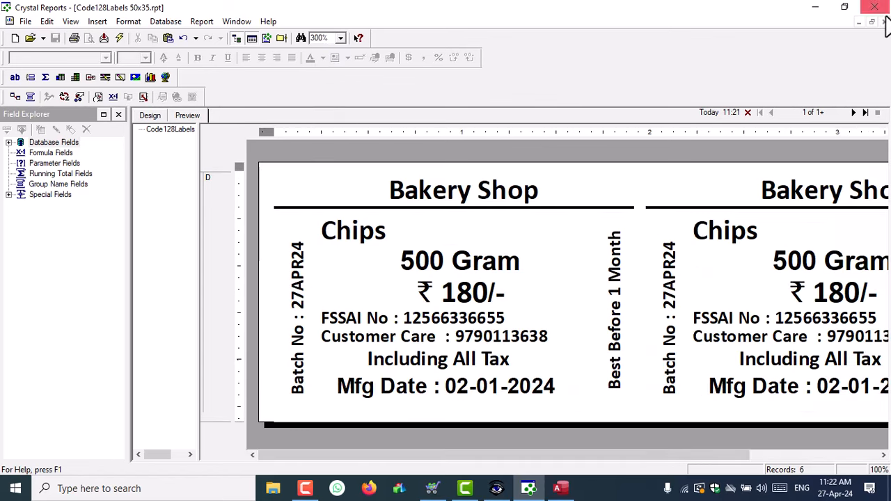